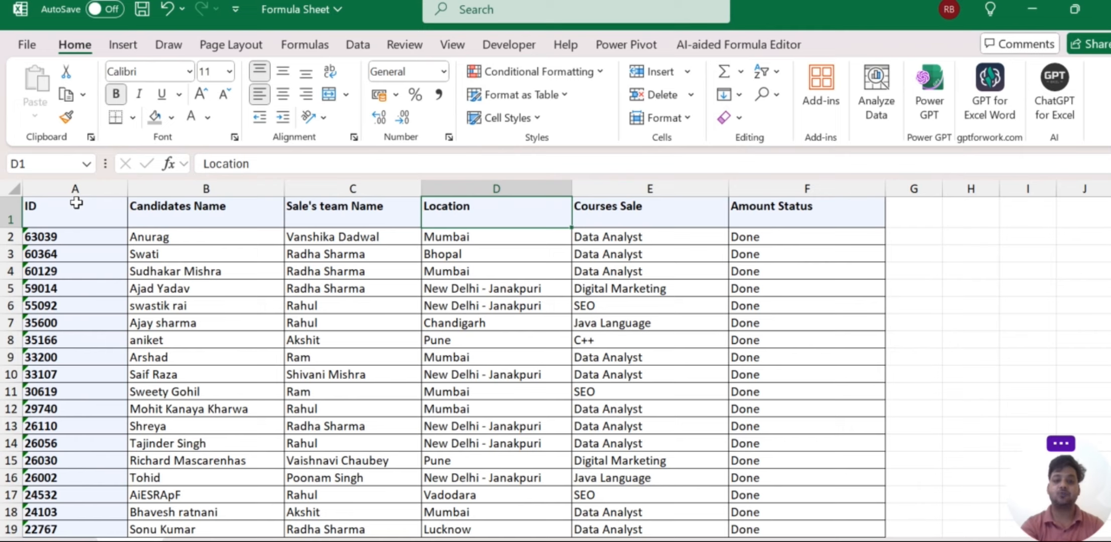
Step: Examine the table's headers, the candidate, course and sales team columns, and the record across row 5
key("Right")
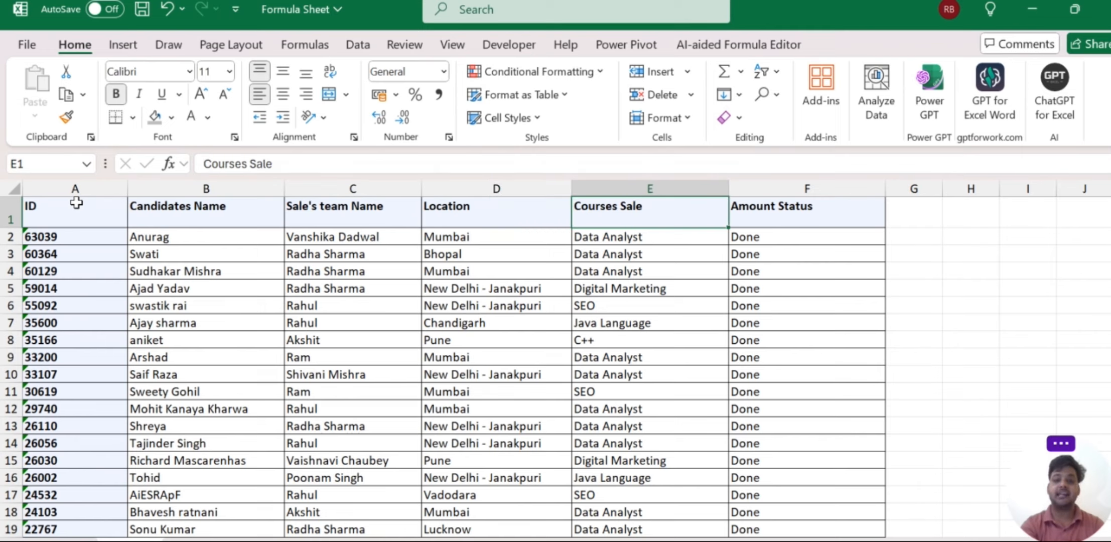
key("Right")
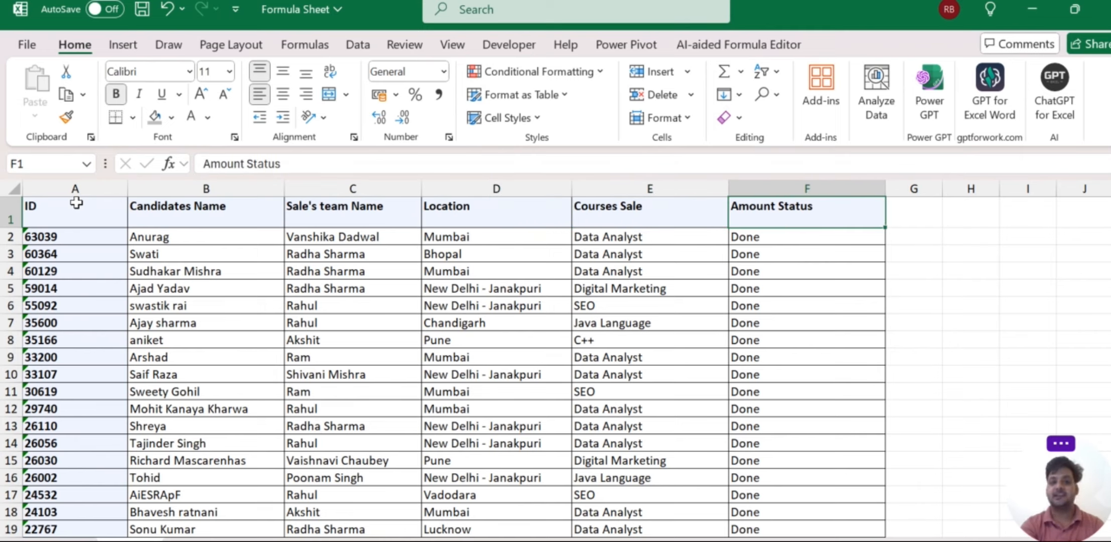
left_click_drag(193, 212, 191, 360)
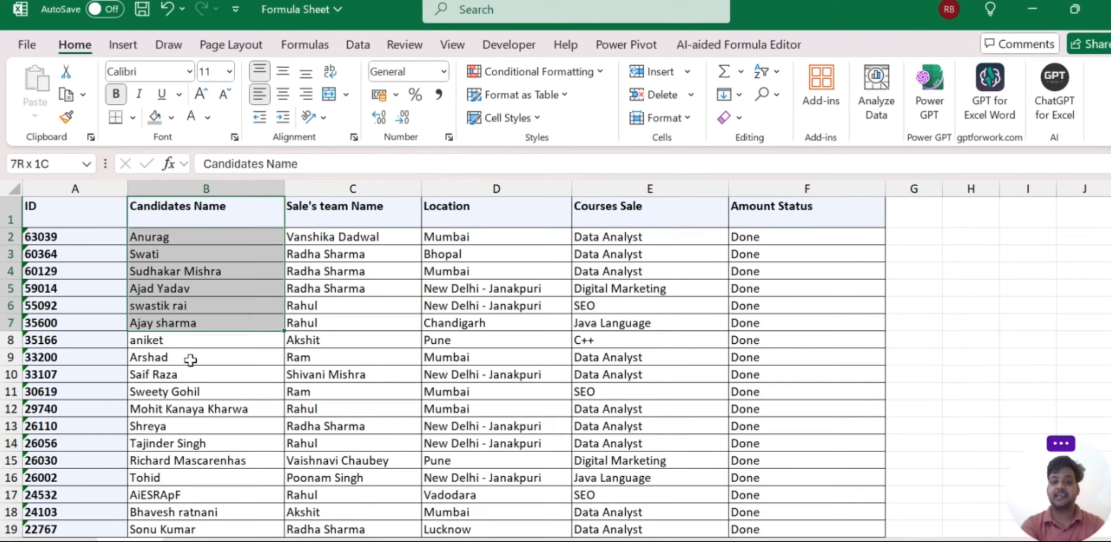
left_click(608, 218)
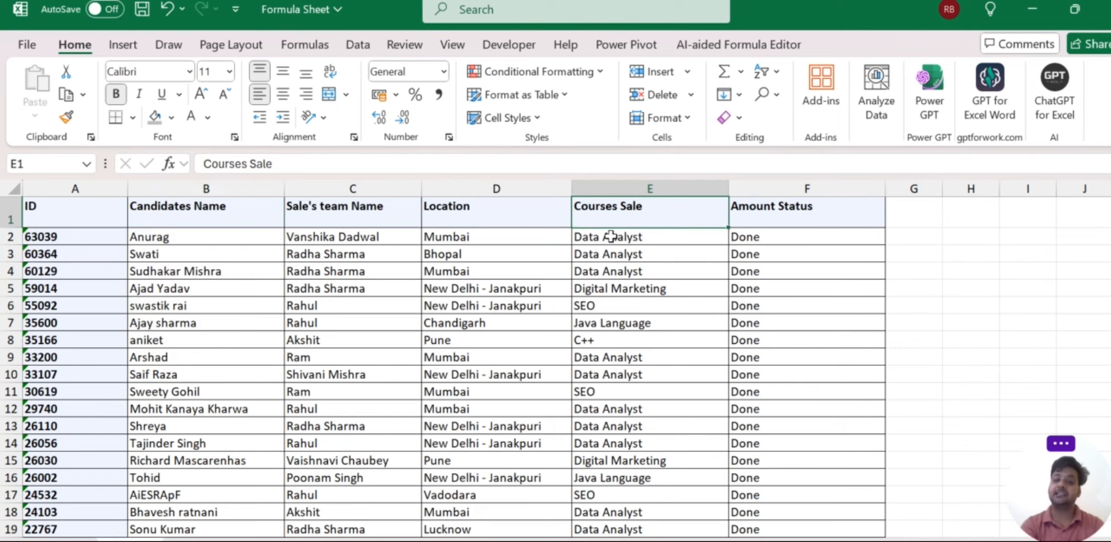
left_click_drag(611, 236, 612, 408)
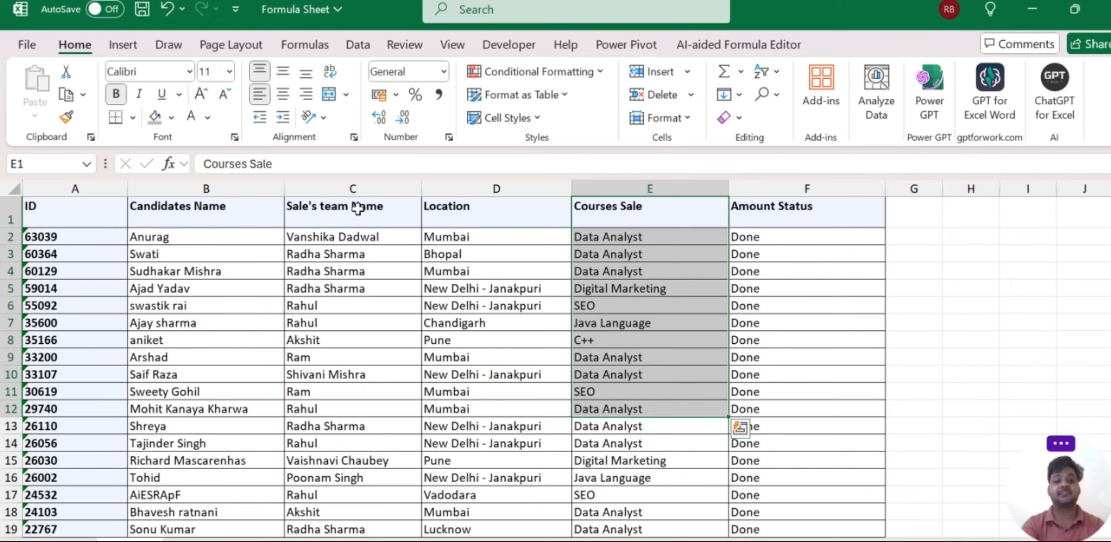
left_click_drag(357, 209, 360, 311)
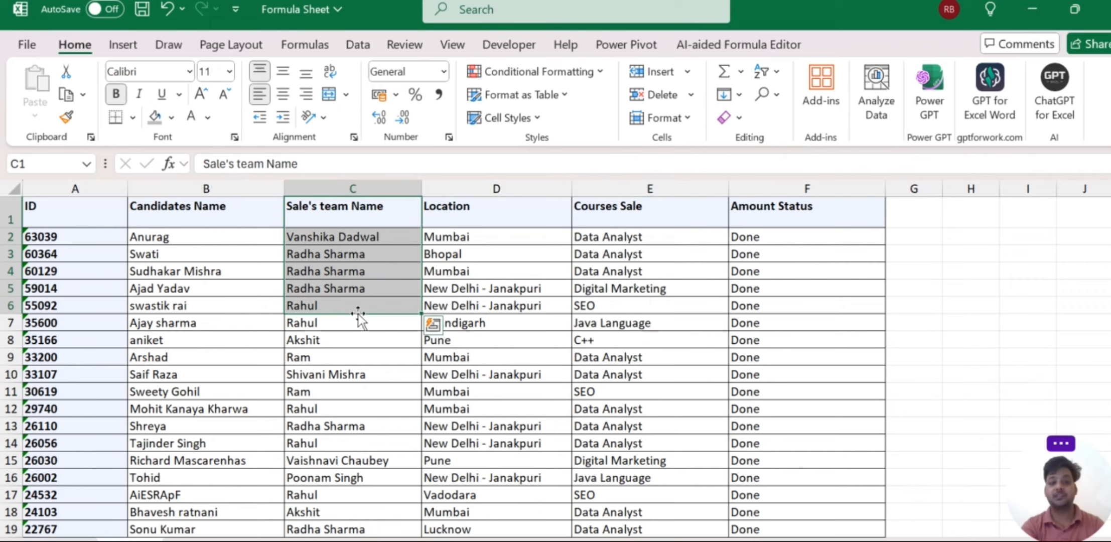
left_click(153, 294)
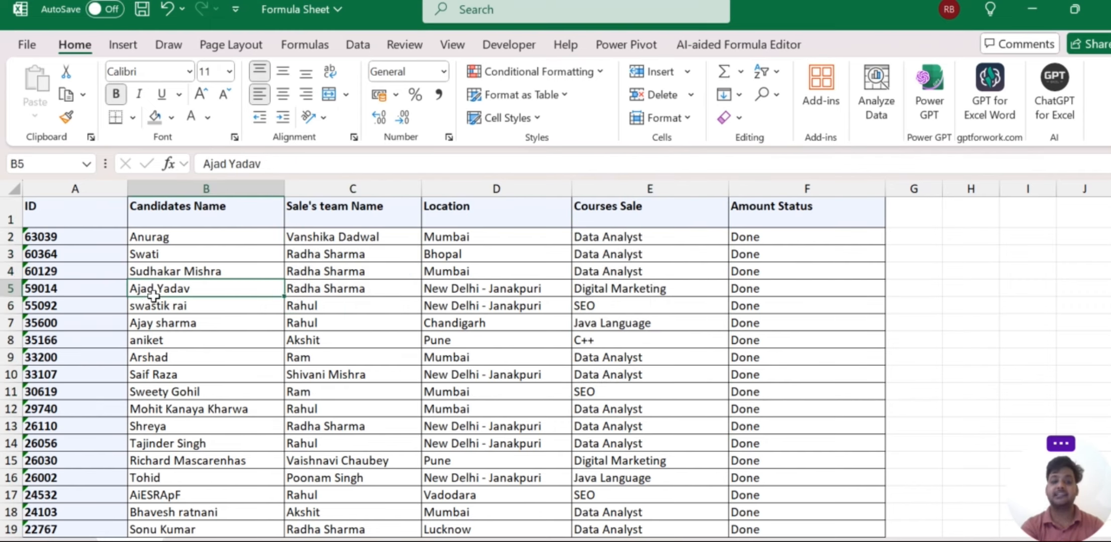
left_click(344, 293)
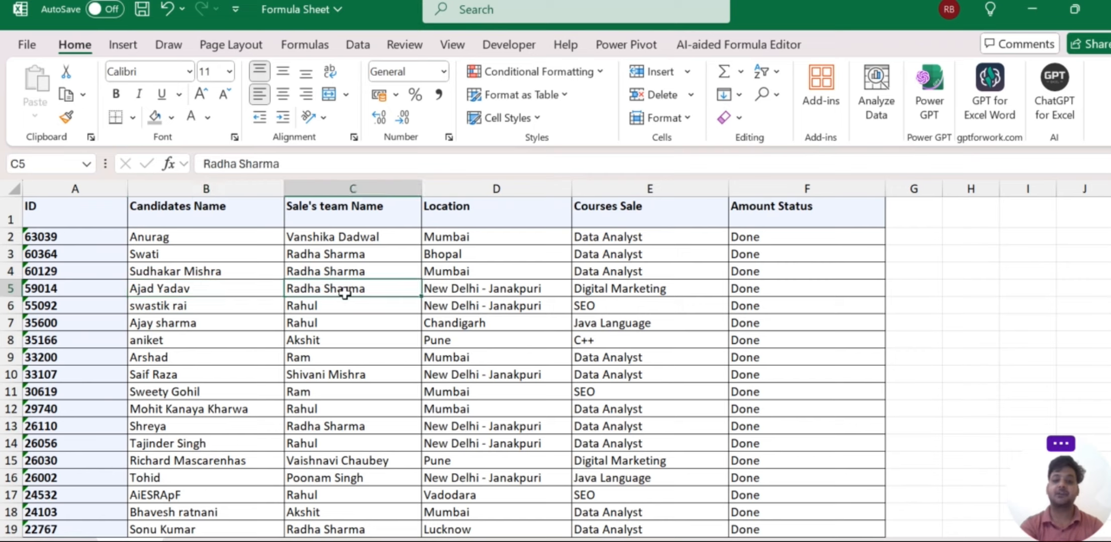
left_click(451, 286)
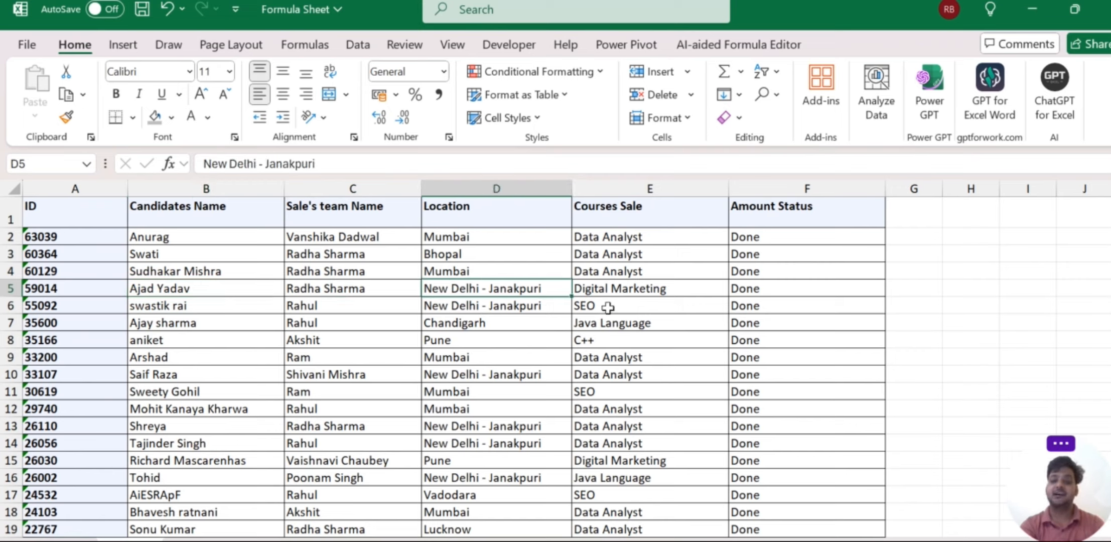
left_click(628, 290)
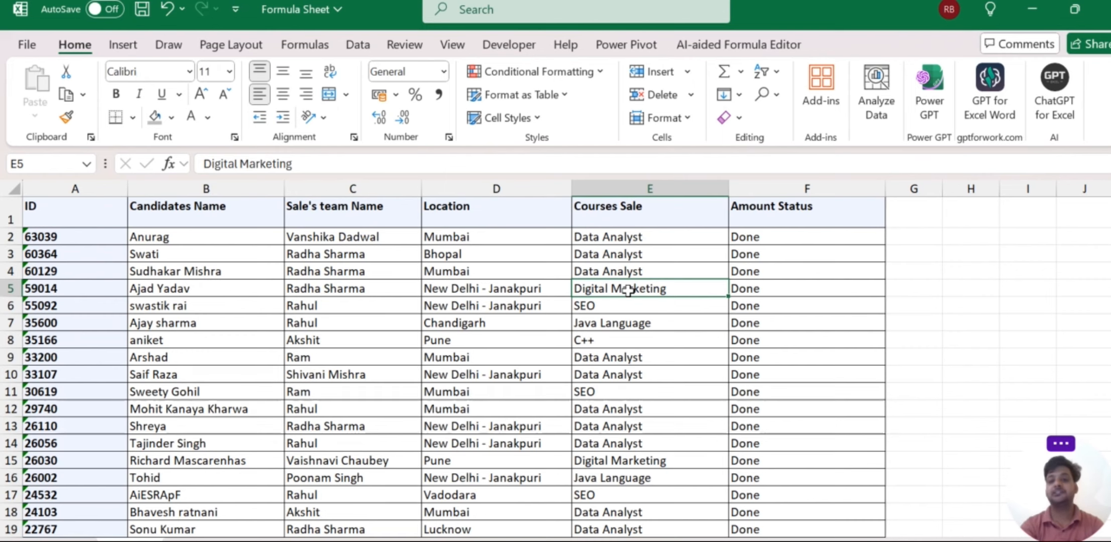
left_click(744, 288)
Step: Examine the candidate record in row 89 field by field, from the ID through to the Amount Status
scroll(461, 341, "down", 13)
scroll(461, 341, "down", 12)
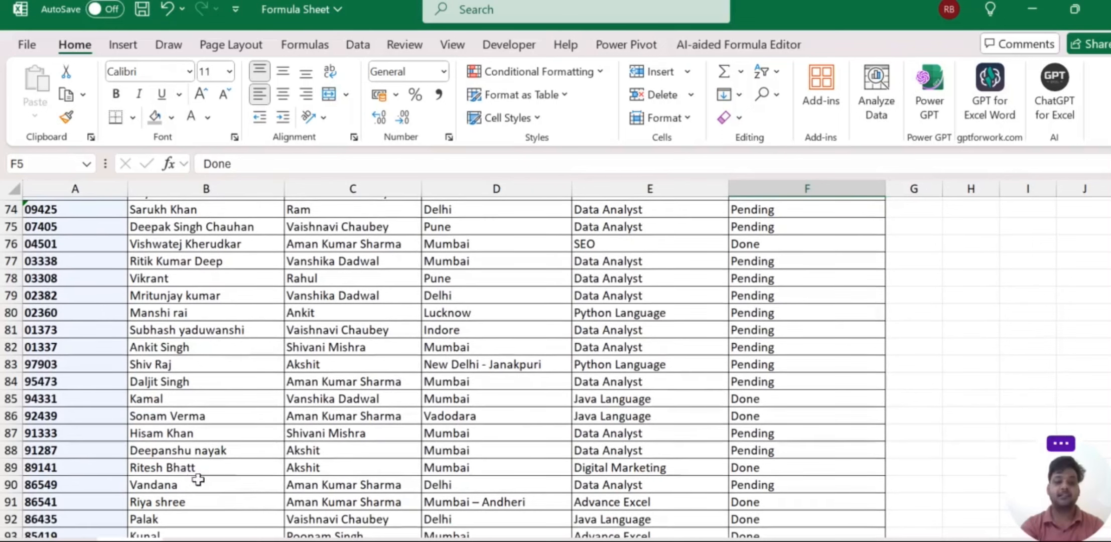
left_click(189, 469)
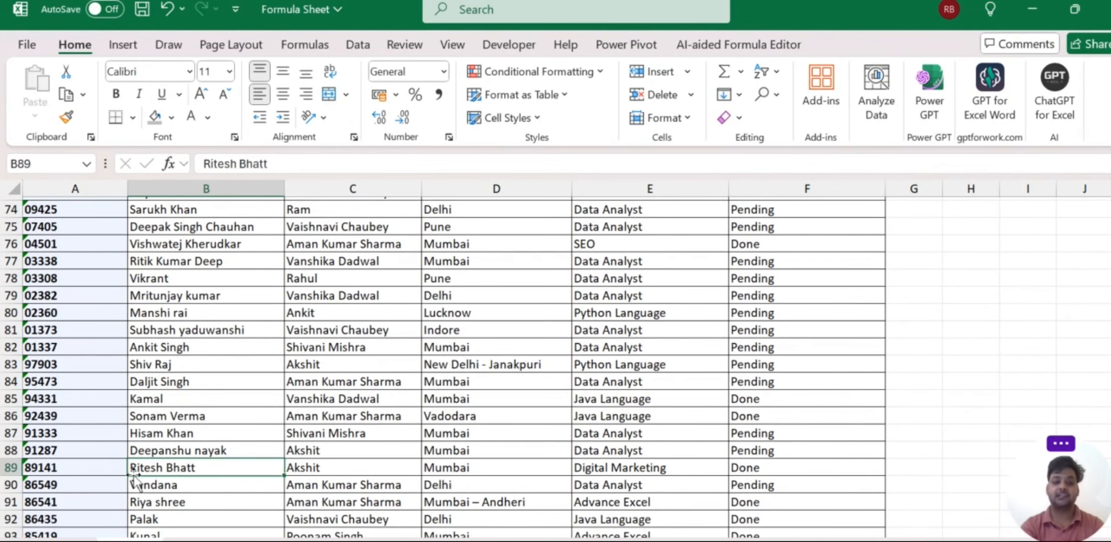
left_click(72, 469)
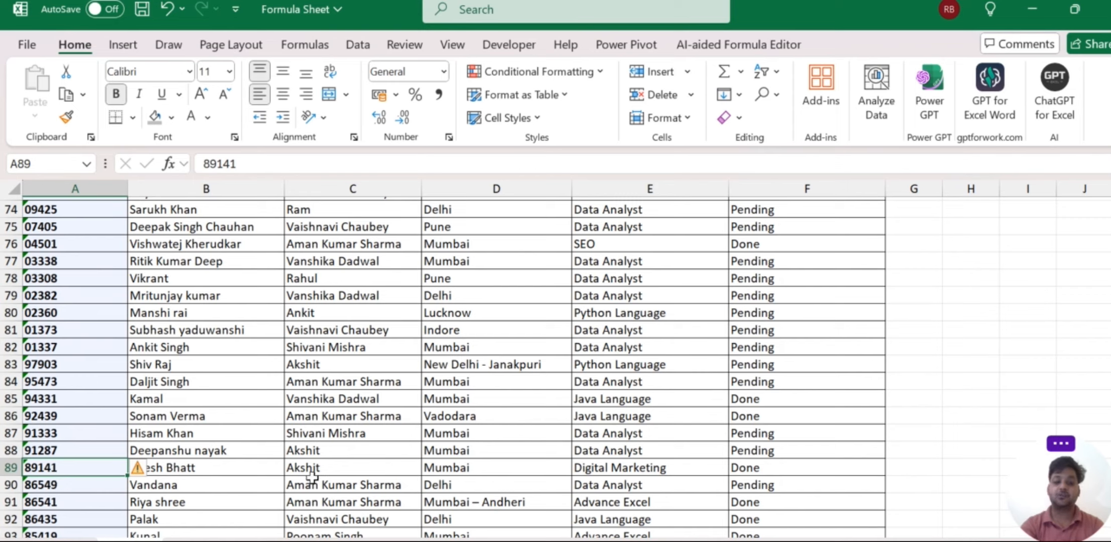
left_click(361, 470)
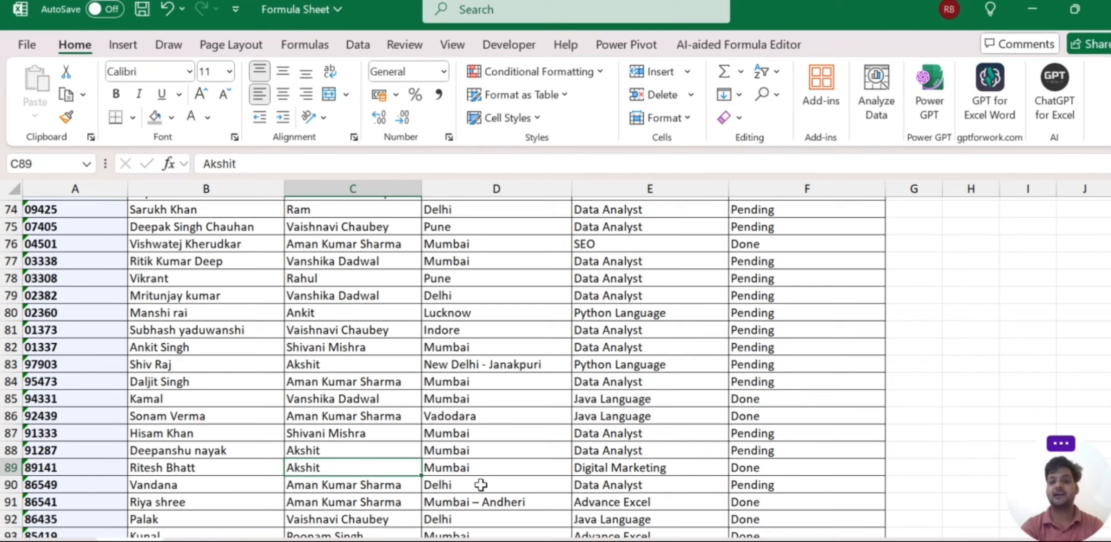
left_click(496, 475)
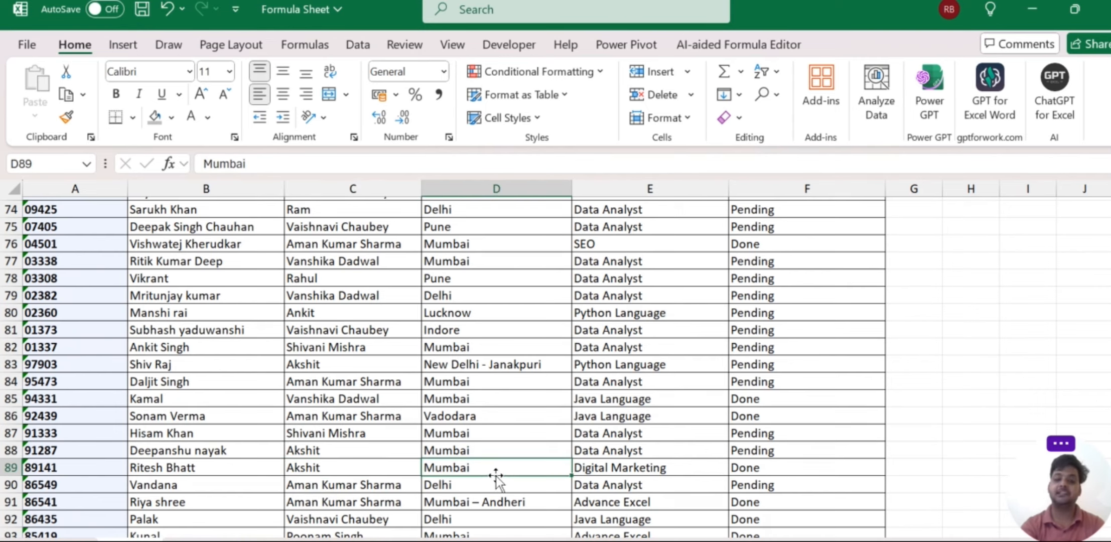
key("Right")
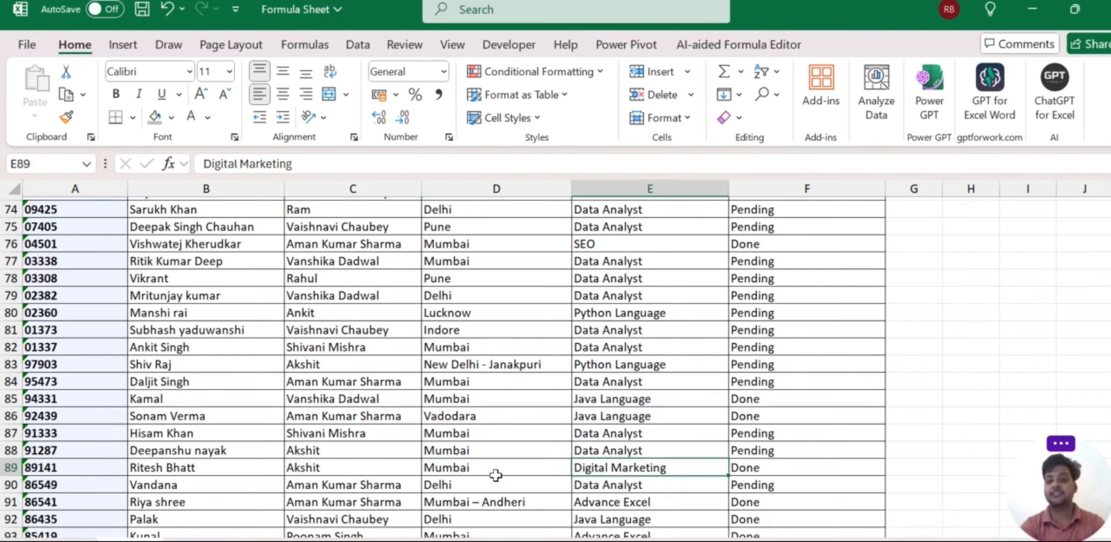
key("Right")
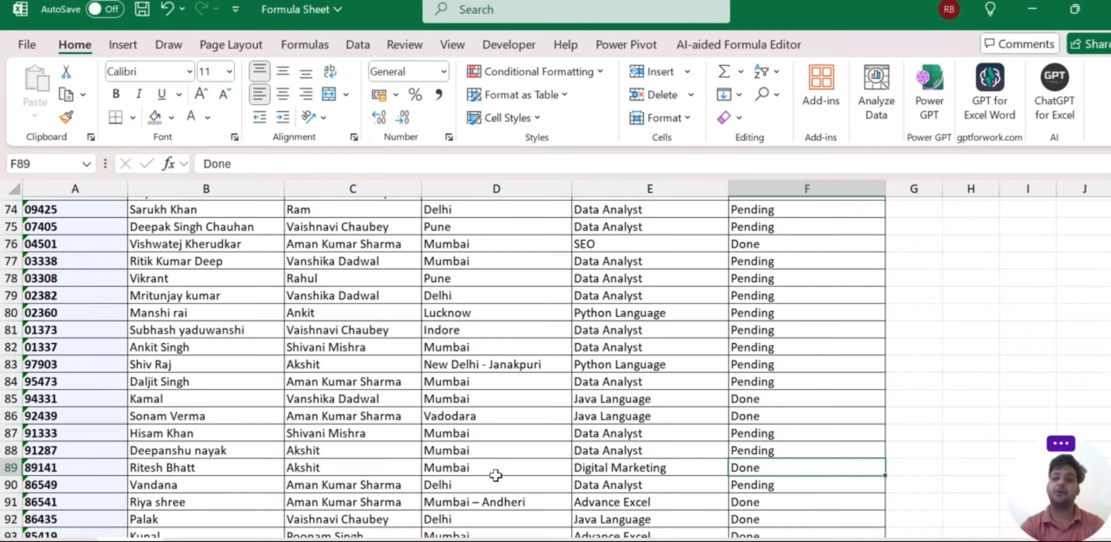
Step: Browse the records and their Location values around rows 74 to 76, and return to the Sale's team Name header
scroll(496, 475, "up", 20)
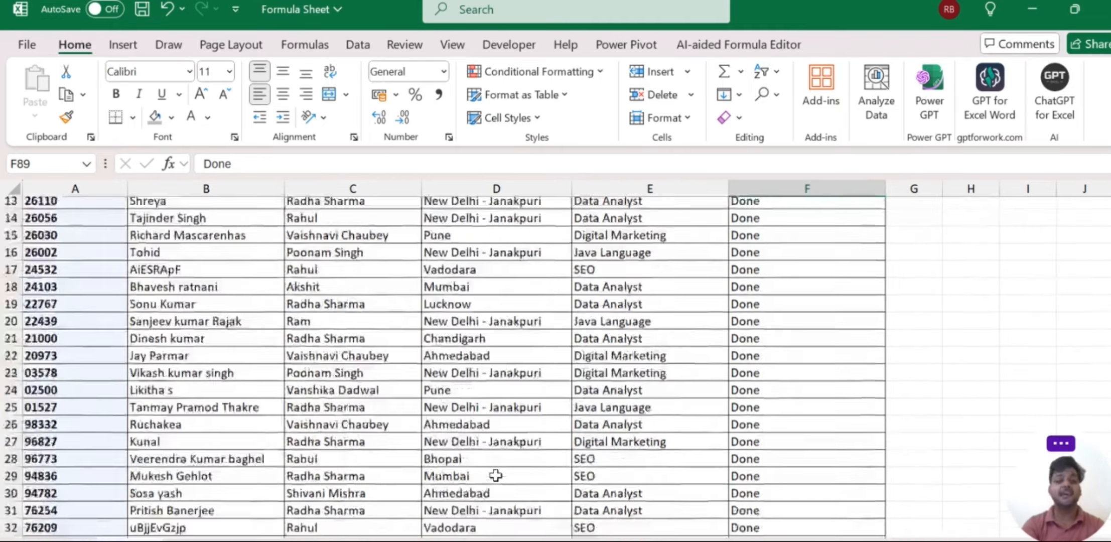
scroll(496, 475, "down", 4)
scroll(496, 475, "down", 17)
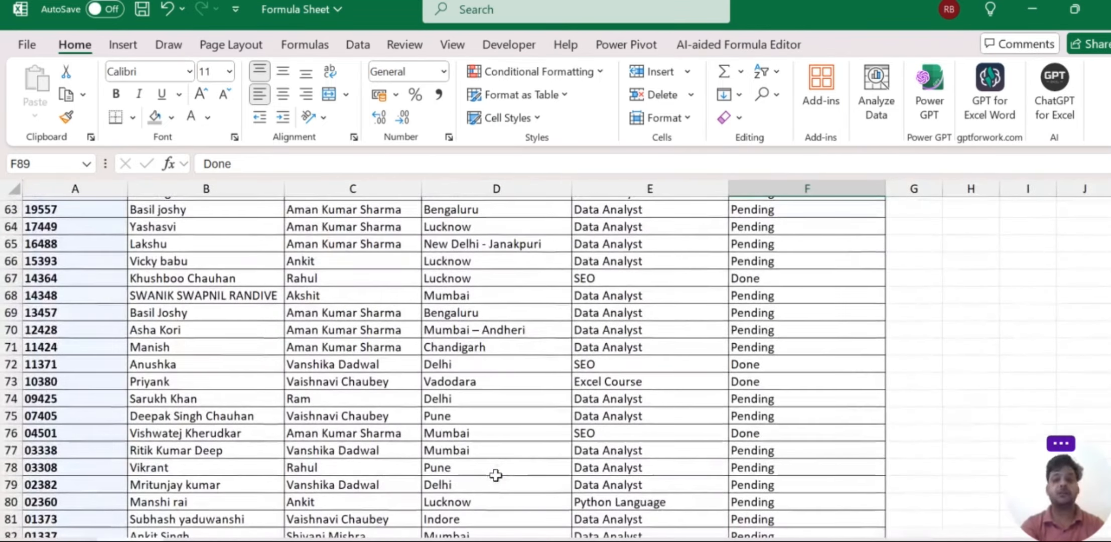
left_click(535, 431)
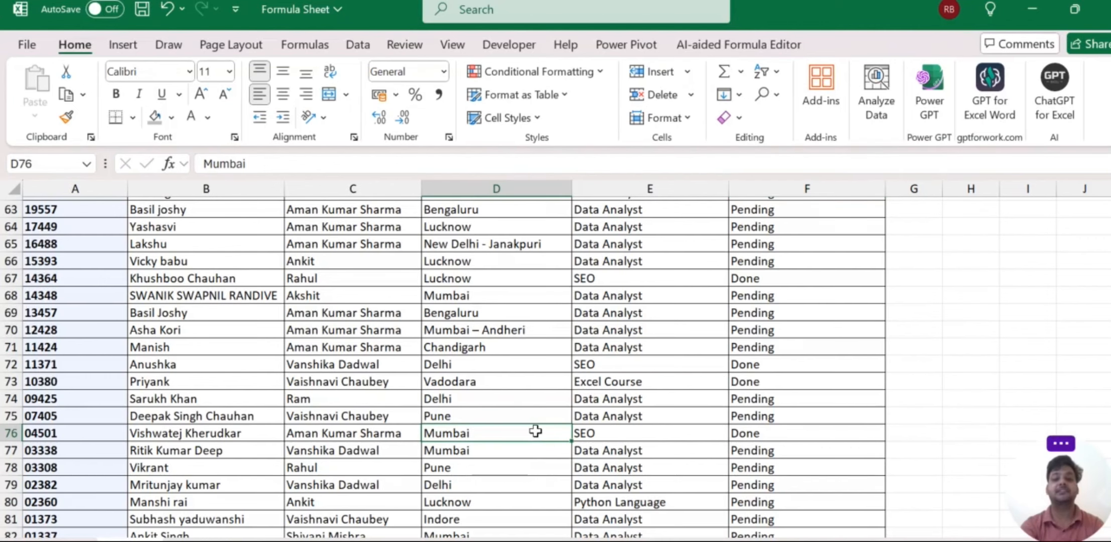
left_click(523, 393)
scroll(524, 393, "up", 20)
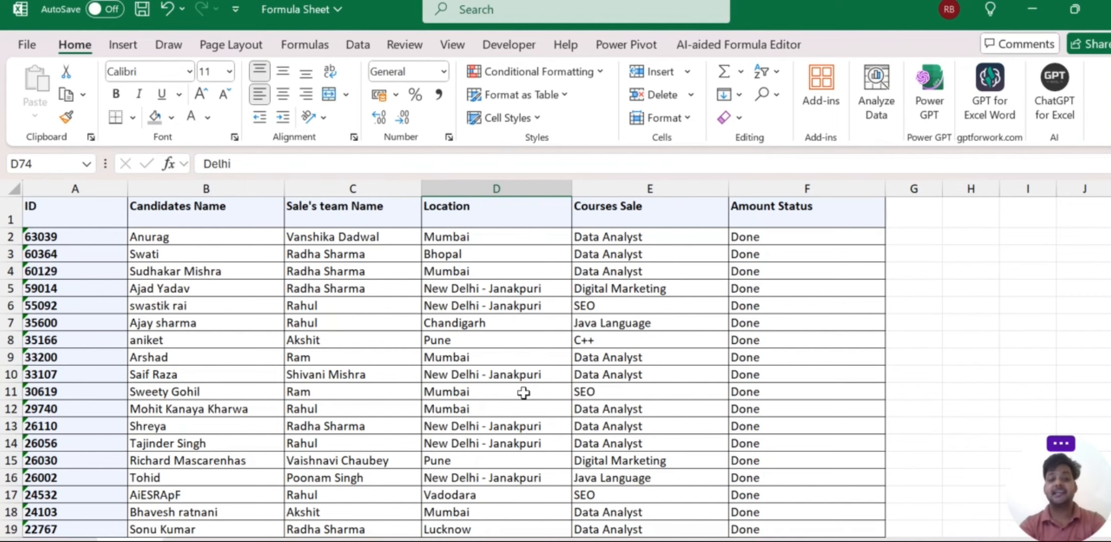
key("Left")
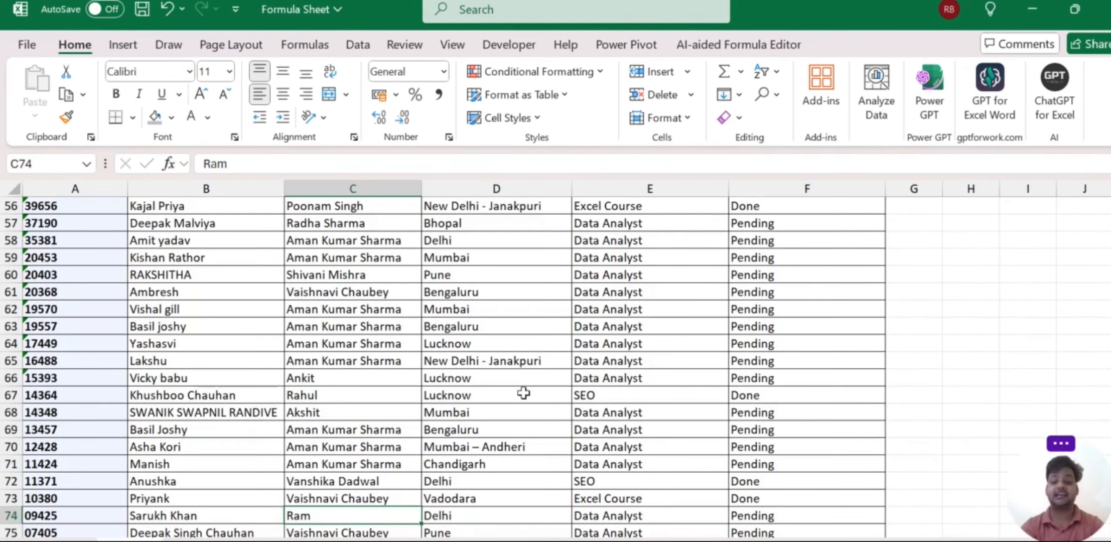
key("ctrl+Up")
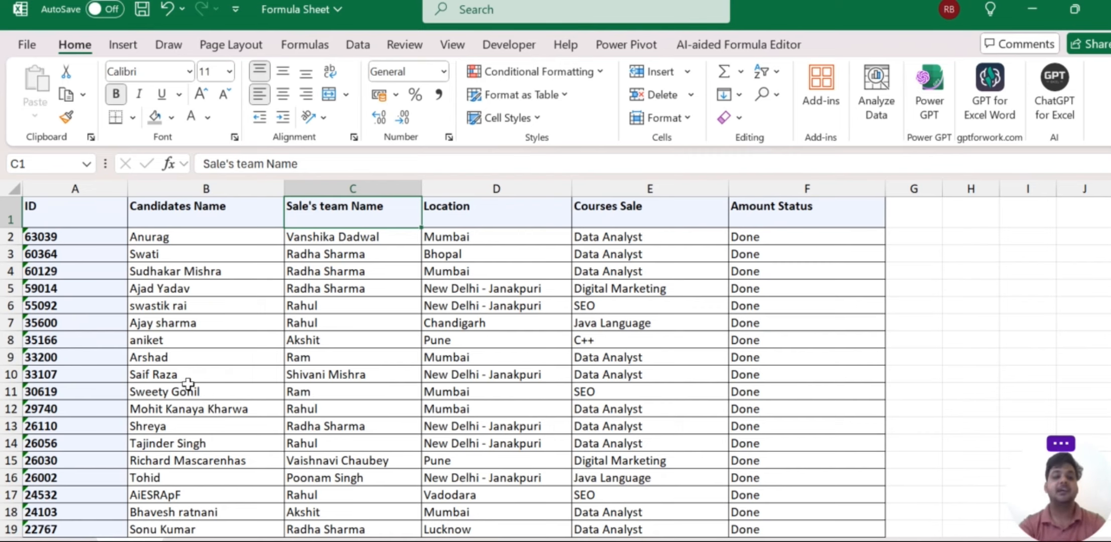
Step: Look through the IDs in column A, going down the candidate list from row 4
left_click(40, 271)
key("Down")
key("Down")
key("Down")
key("Down")
key("Down")
key("Down")
key("Down")
key("Down")
key("Down")
key("Down")
key("Down")
key("Down")
key("Down")
key("Down")
key("Down")
key("Down")
key("Down")
key("Down")
key("Down")
key("Down")
key("Down")
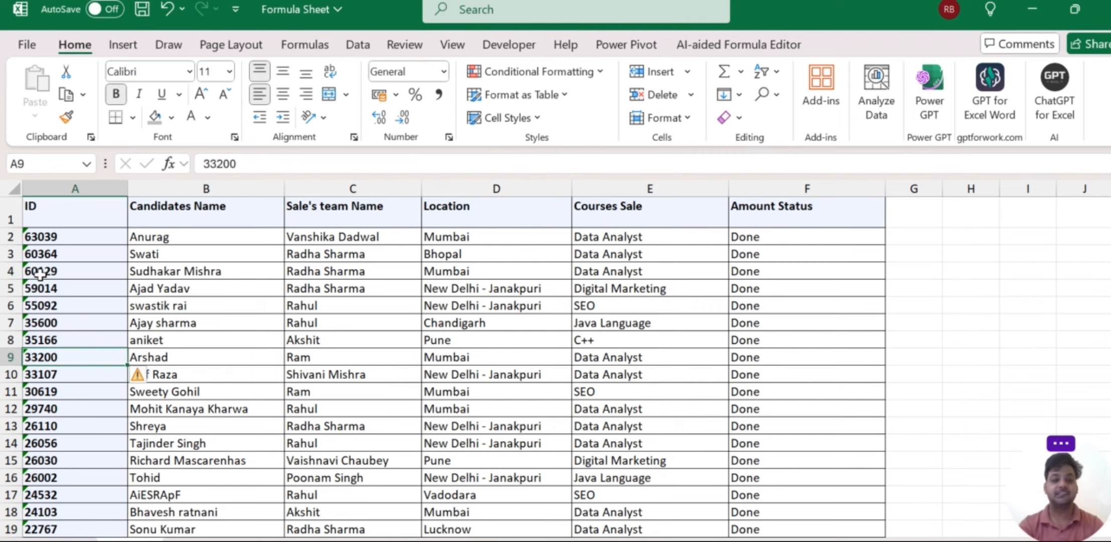
key("Down")
key("Down")
key("Down")
key("Down")
key("Down")
key("Down")
key("Down")
key("Down")
key("Down")
key("Down")
key("Down")
key("Down")
key("Down")
key("Down")
key("Down")
key("Down")
key("Down")
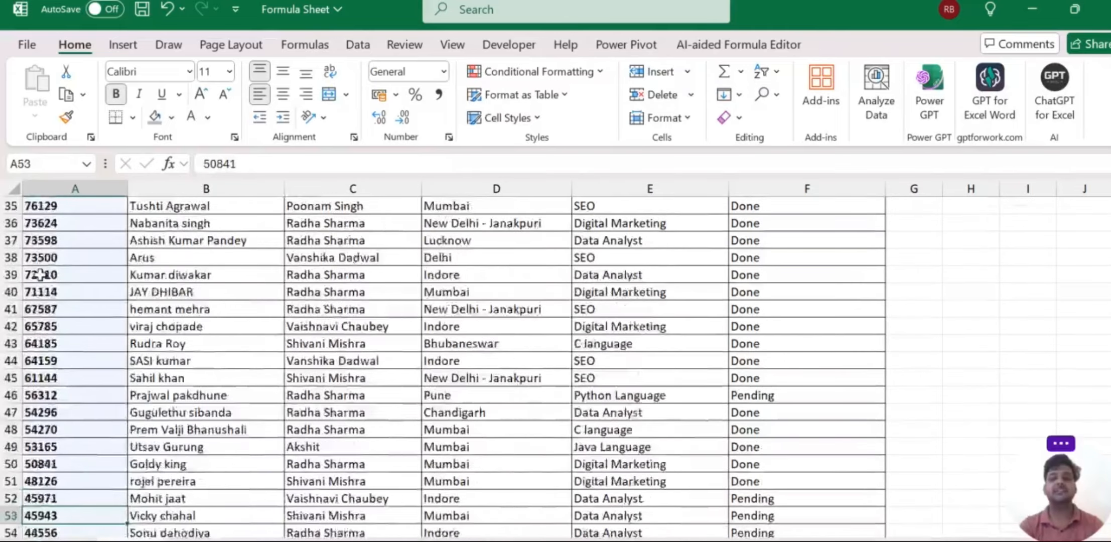
Step: Look across to the Courses Sale column and review its entries back up to the header
key("Right")
key("Right")
key("Right")
key("Right")
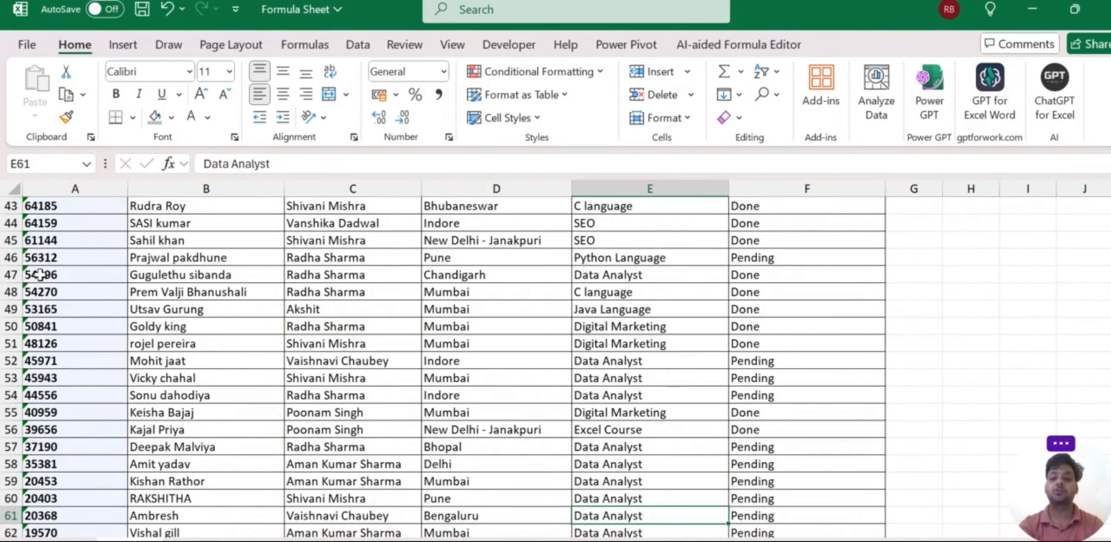
key("Up")
key("Up")
key("Up")
key("Up")
key("Up")
key("Up")
key("Up")
key("Up")
key("Up")
key("Up")
key("Up")
key("Up")
key("Up")
key("Up")
key("Up")
key("Up")
key("Up")
key("Up")
key("Up")
key("Up")
key("Up")
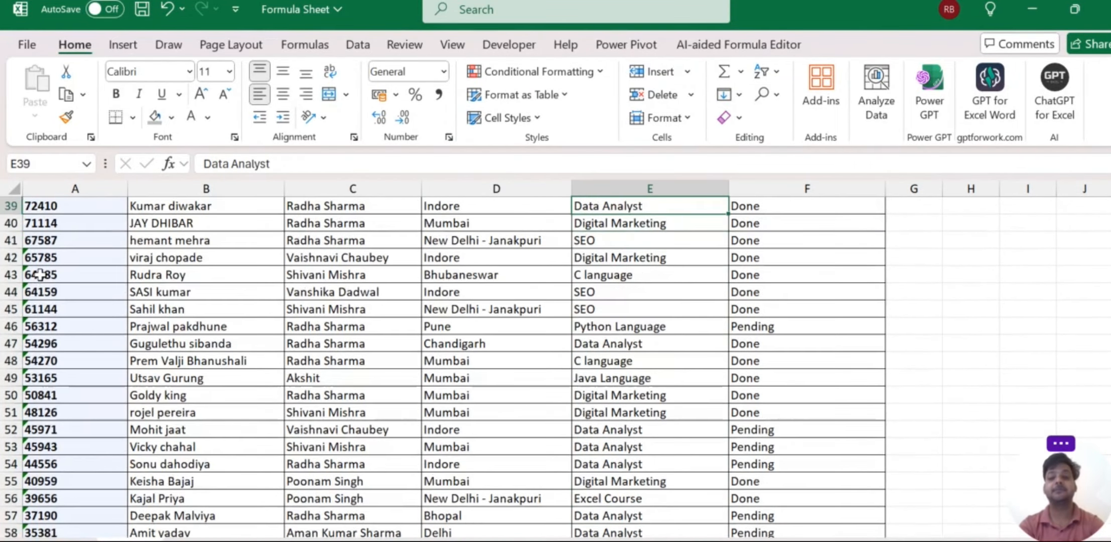
key("ctrl+Up")
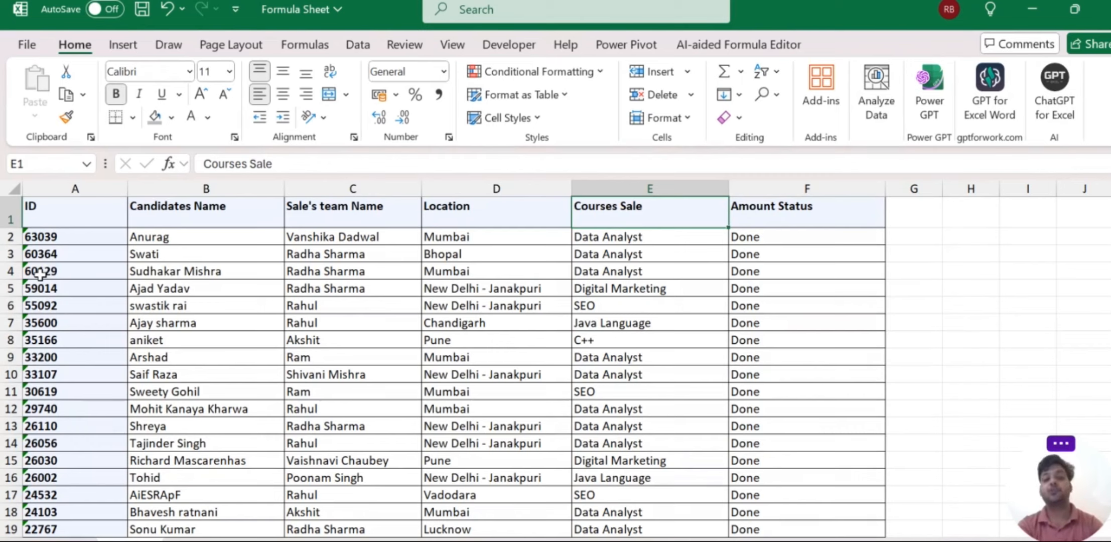
Step: Review the Sale's team Name and Location headers and the first Location and Courses Sale entries
key("Left")
key("Left")
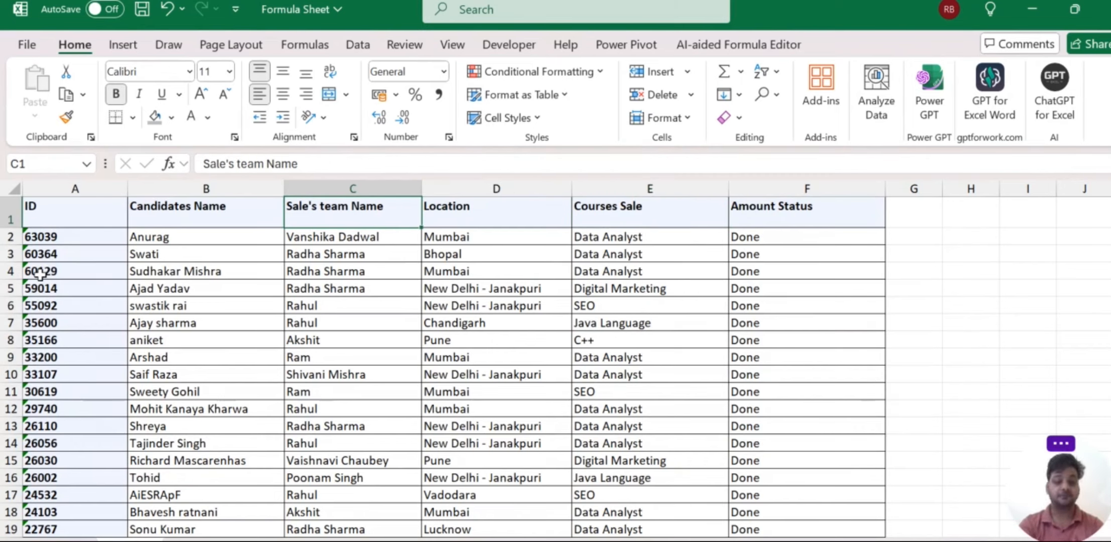
key("Right")
key("Down")
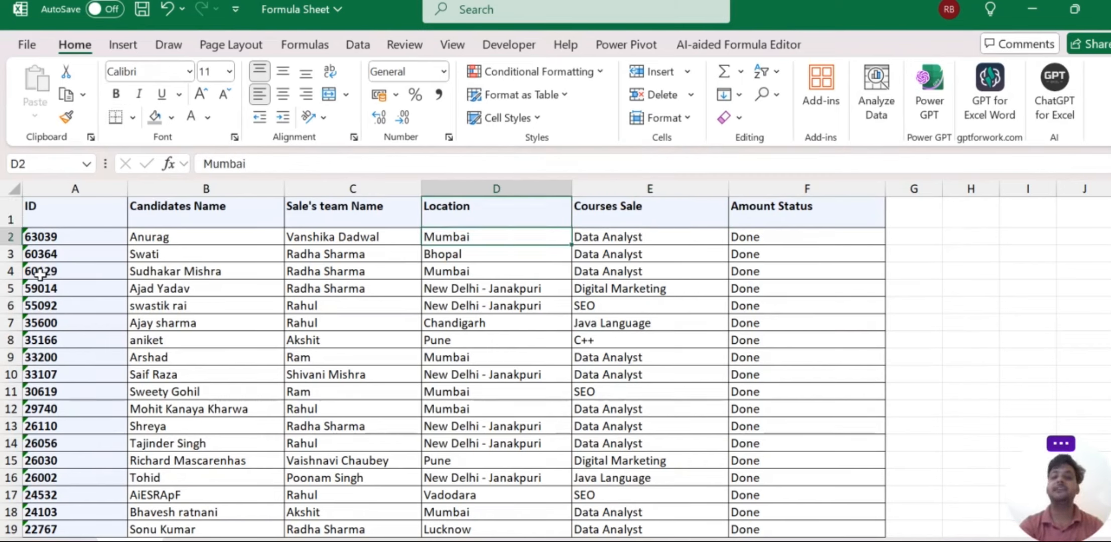
key("Up")
key("Down")
key("Down")
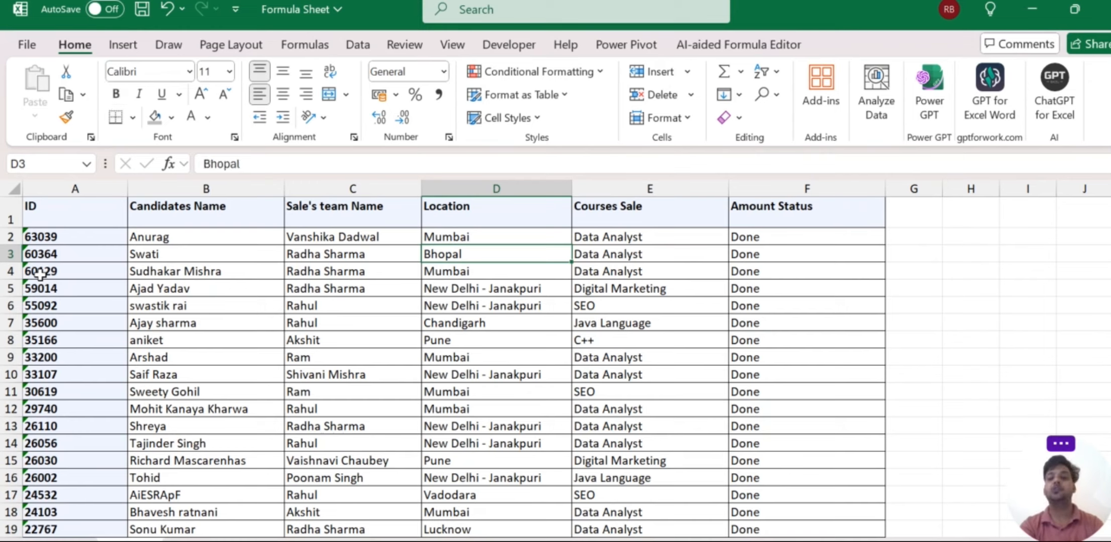
key("Right")
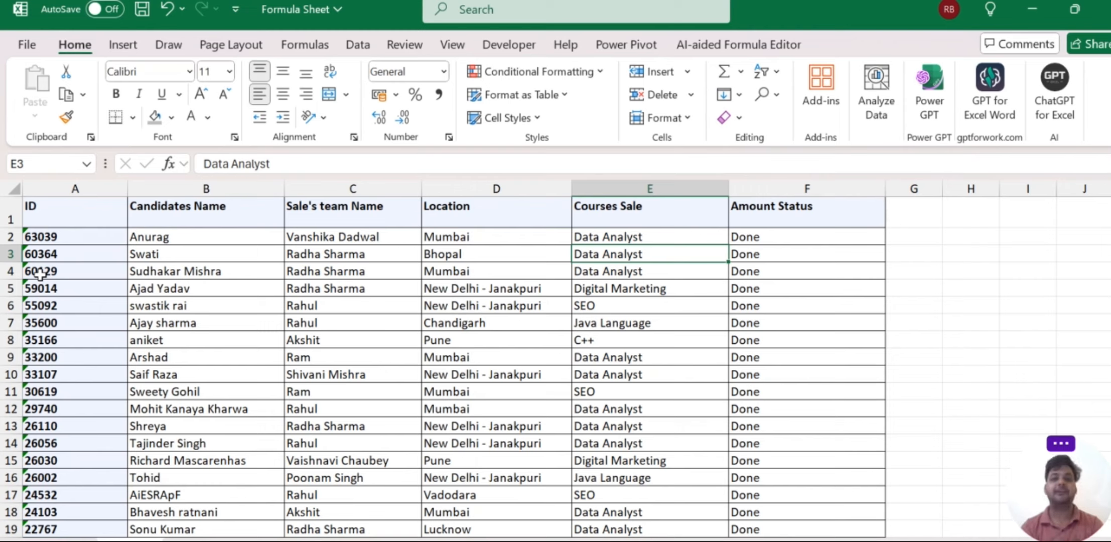
Step: Vertically middle-align the header row cells from ID to Amount Status (A1:F1)
key("Up")
key("Right")
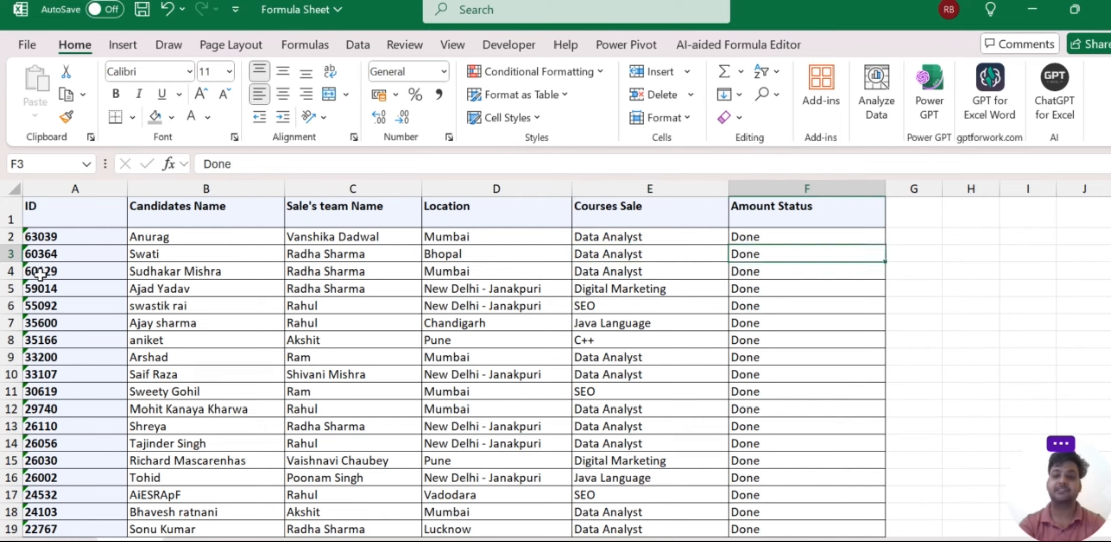
key("Up")
key("ctrl+shift+Left")
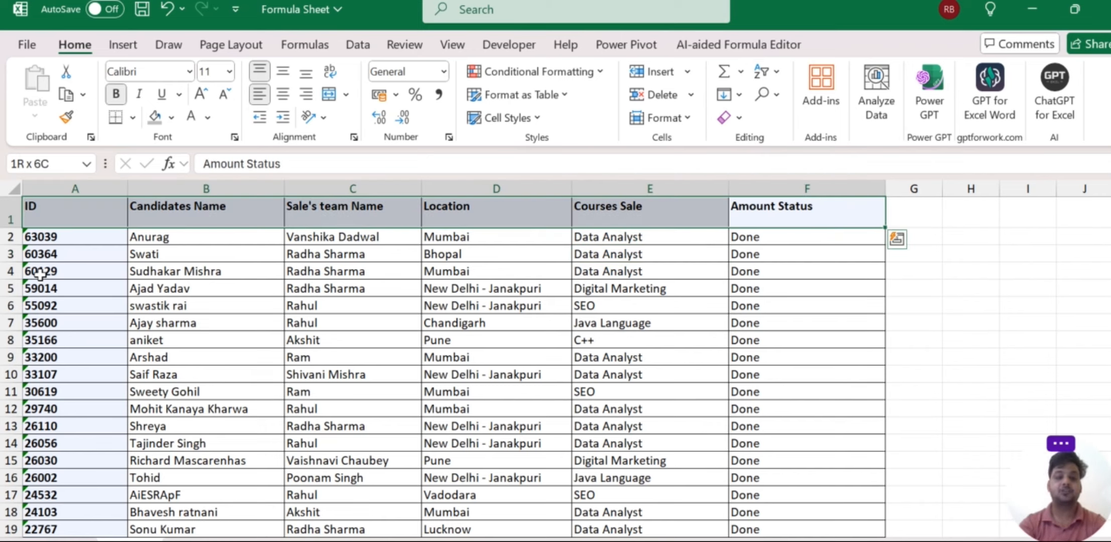
key("alt+h")
key("a")
key("m")
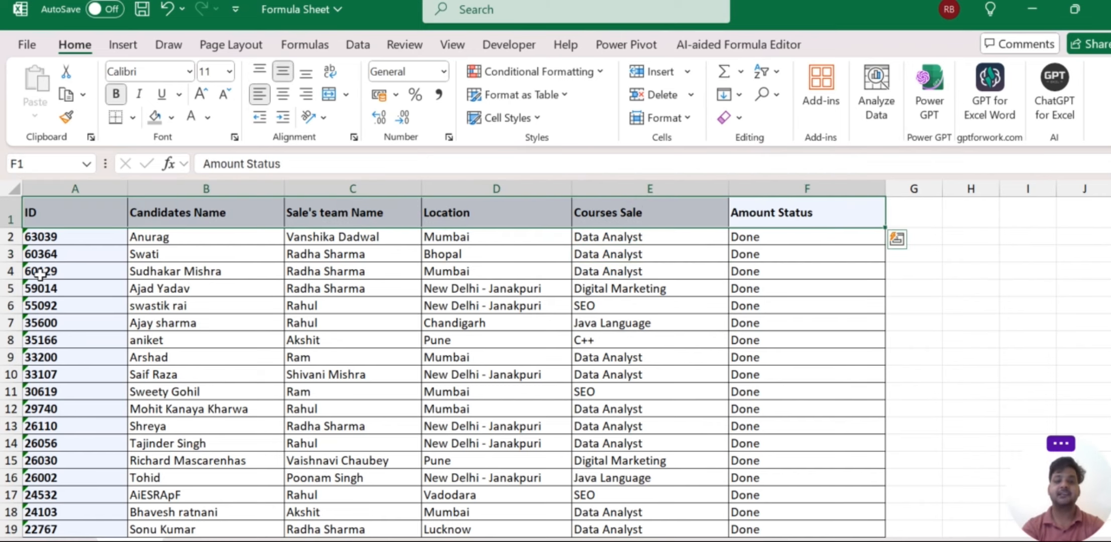
Step: Fill the header row cells A1:F1 with a lighter blue theme colour
left_click(171, 117)
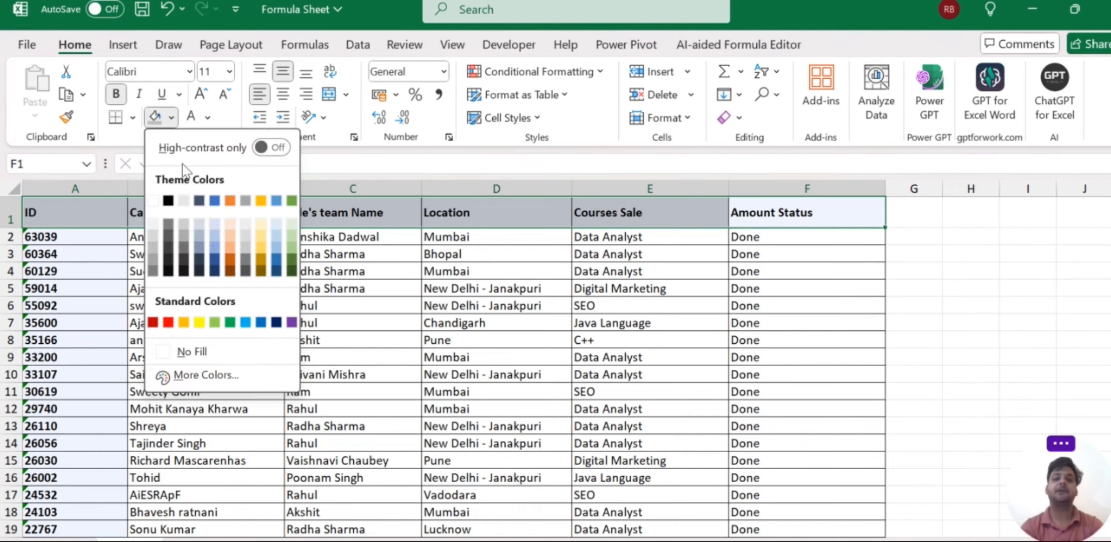
left_click(215, 248)
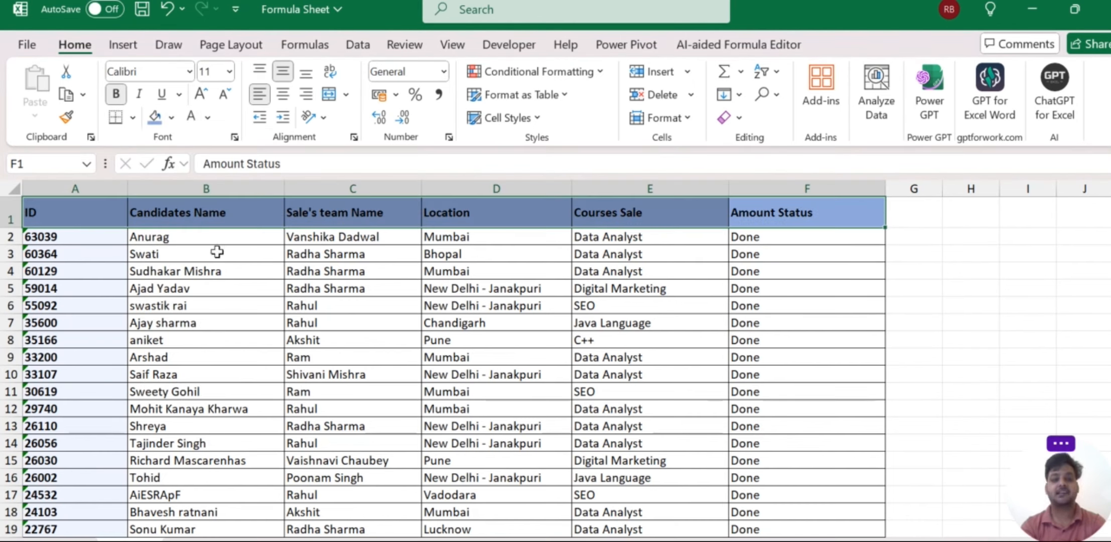
left_click(216, 249)
Step: Create a PivotTable from the whole sales table, Sheet123 A1:F132, on a new worksheet
key("Right")
key("Left")
key("Left")
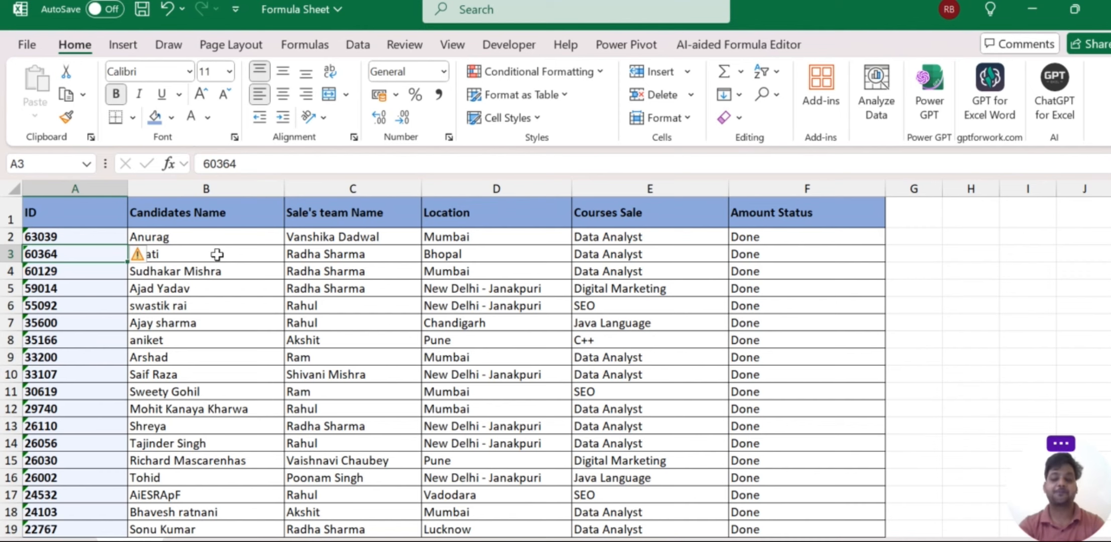
key("ctrl+a")
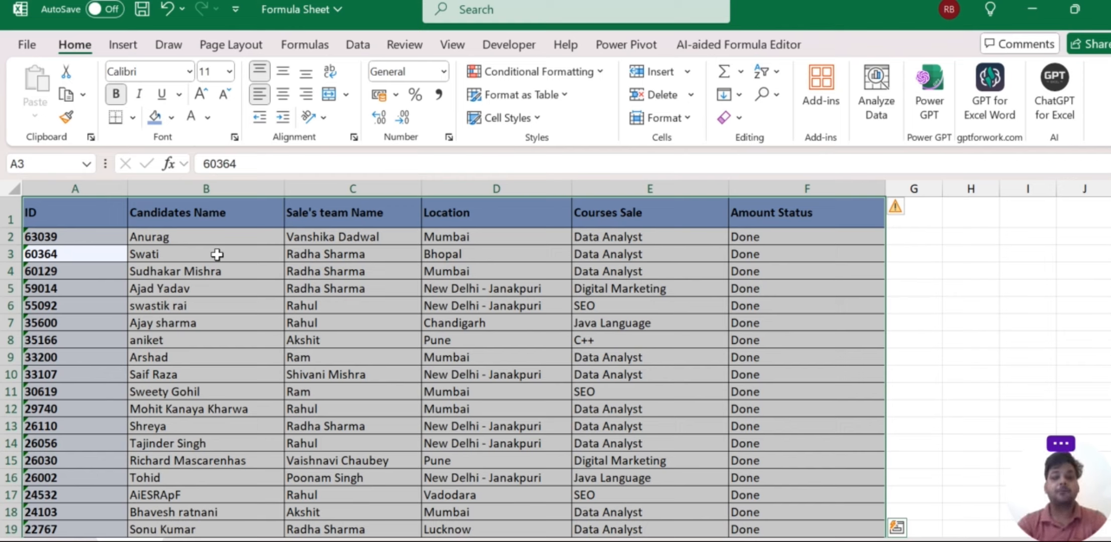
left_click(135, 52)
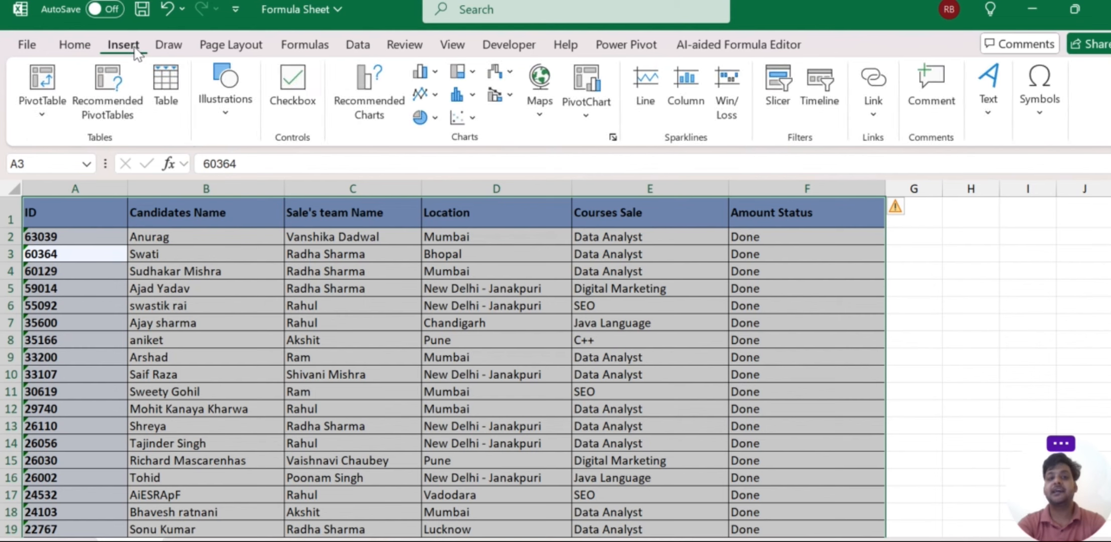
left_click(48, 120)
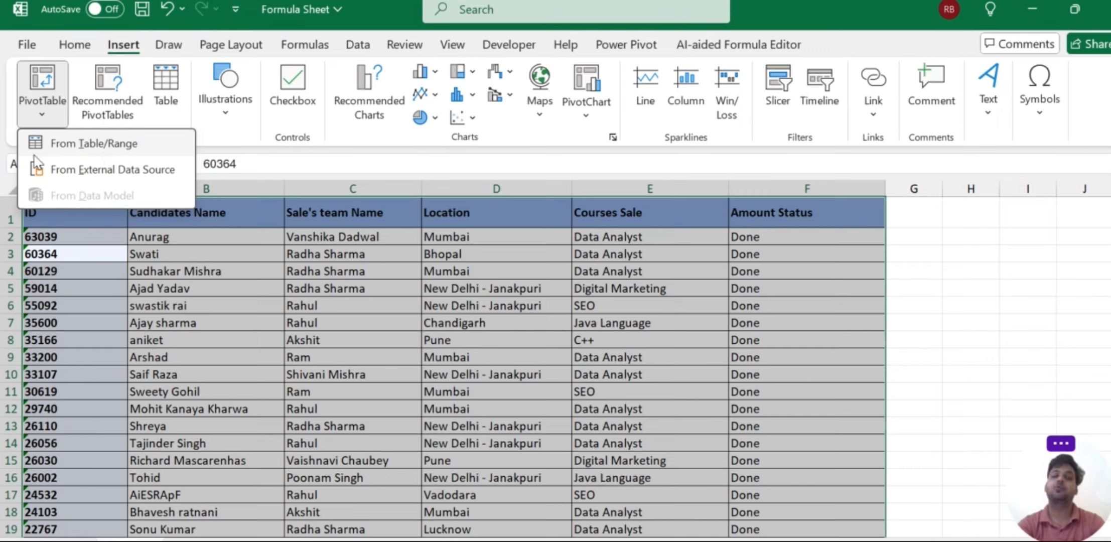
left_click(84, 145)
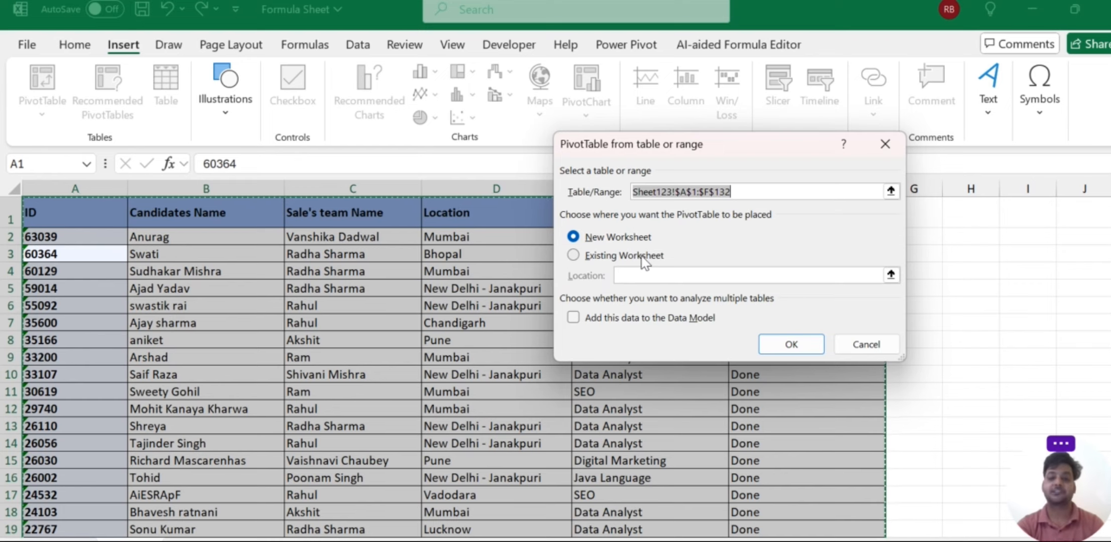
left_click(781, 346)
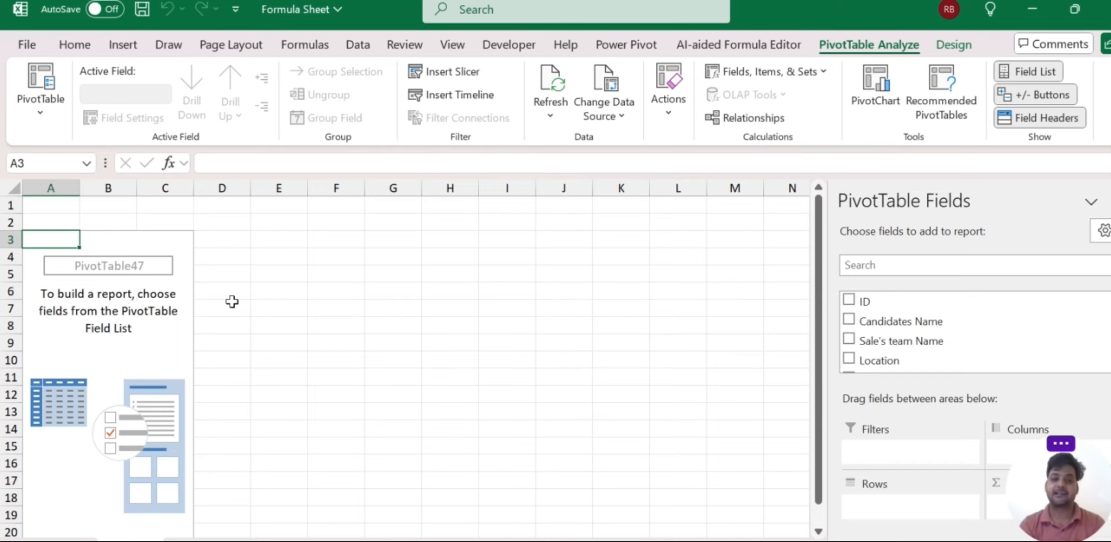
Step: Return to the sales table sheet and create a second PivotTable from the whole table on another new worksheet
key("ctrl+Page_Up")
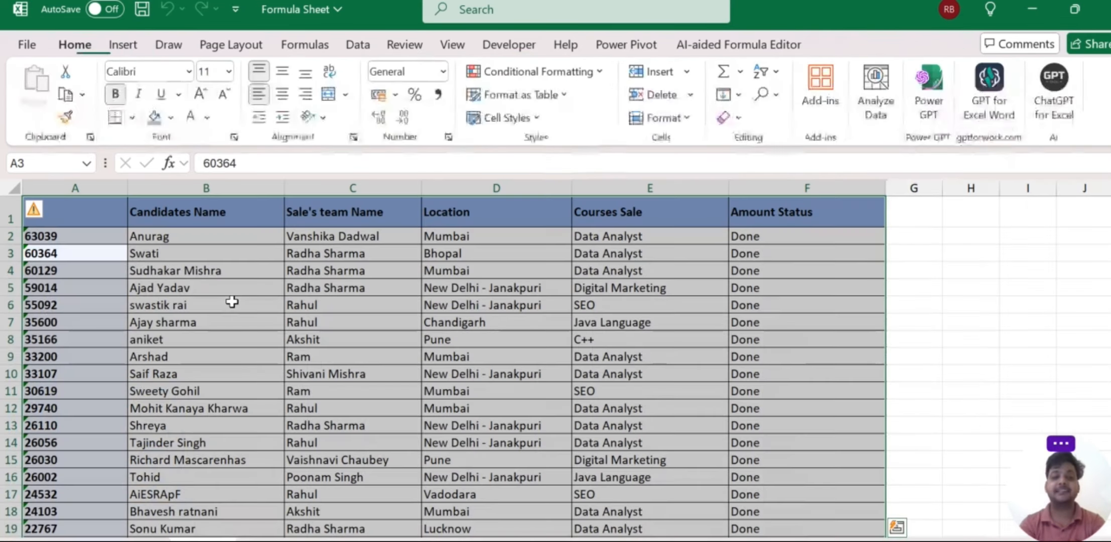
left_click(327, 294)
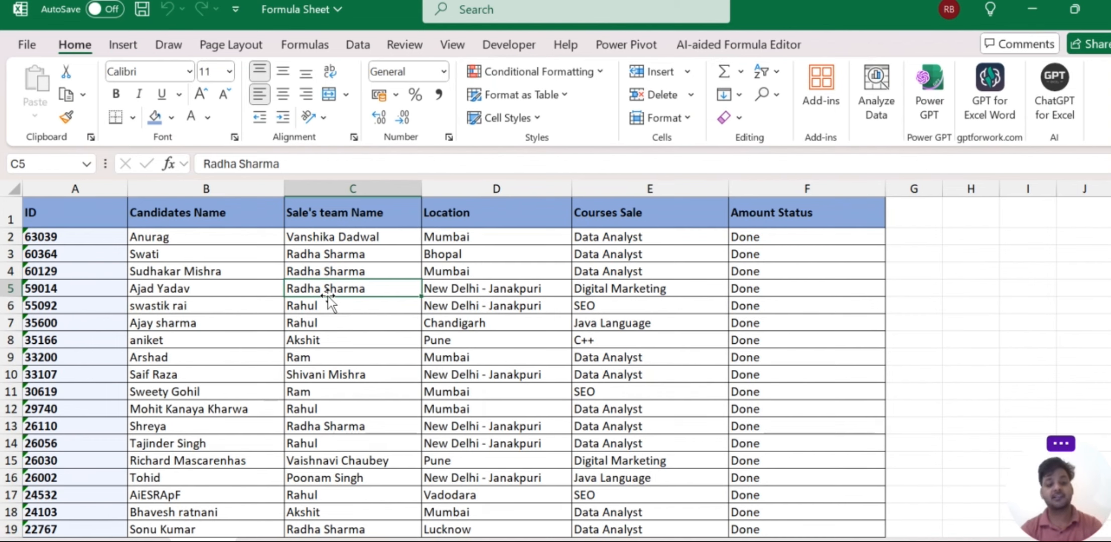
key("ctrl+a")
key("alt")
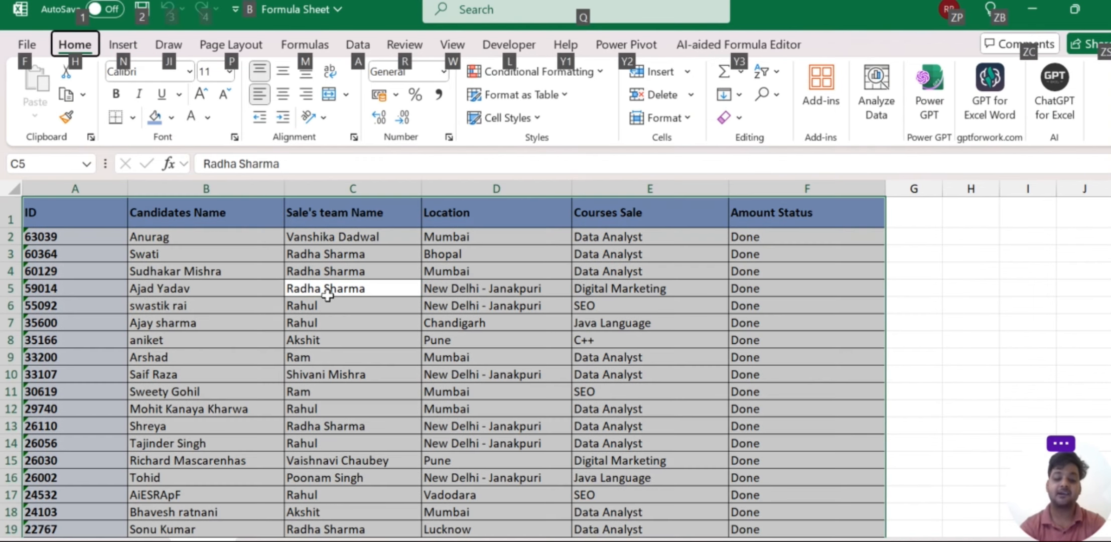
key("n")
key("v")
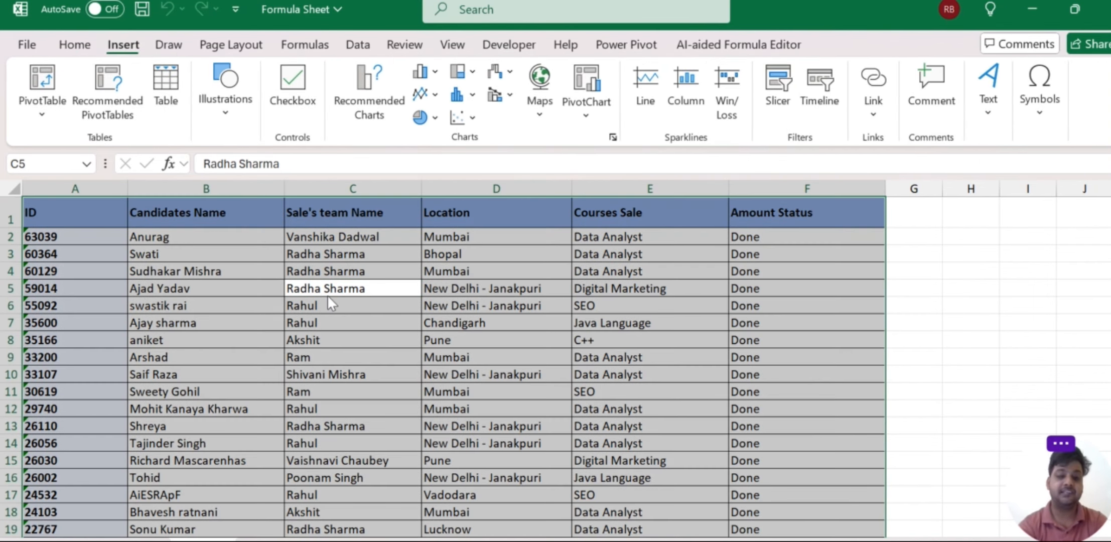
key("t")
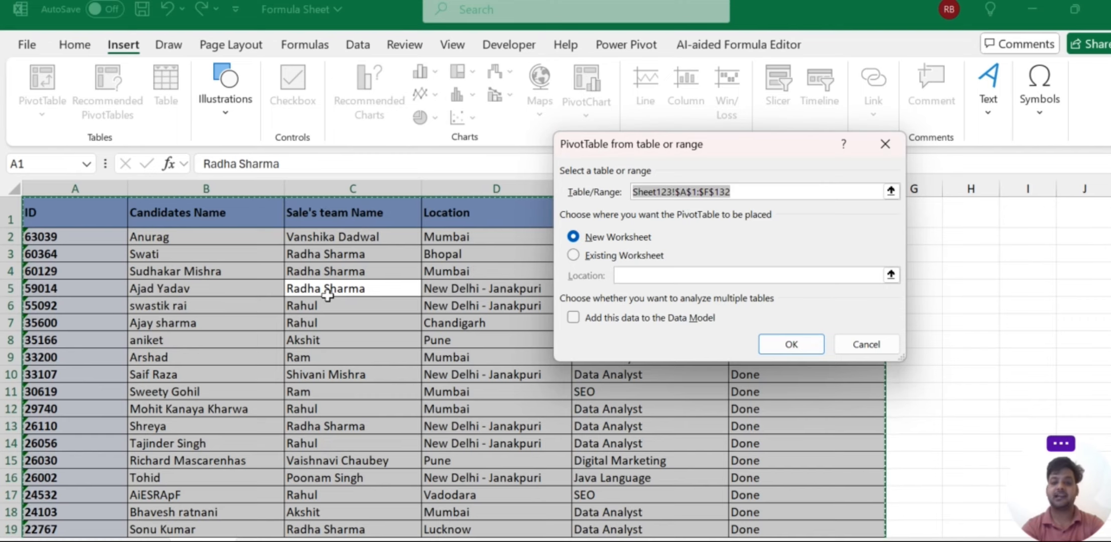
key("Return")
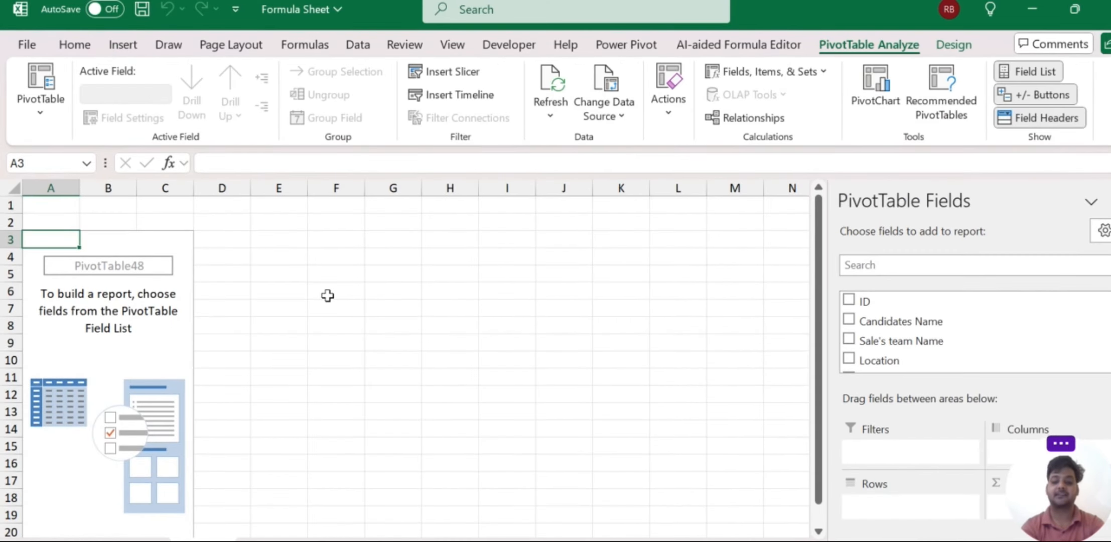
Step: Enter the shortcut note "ALT N V T Enter" in cell G3 beside the empty PivotTable and widen column G beyond the text
key("ctrl+Page_Down")
key("ctrl+Page_Up")
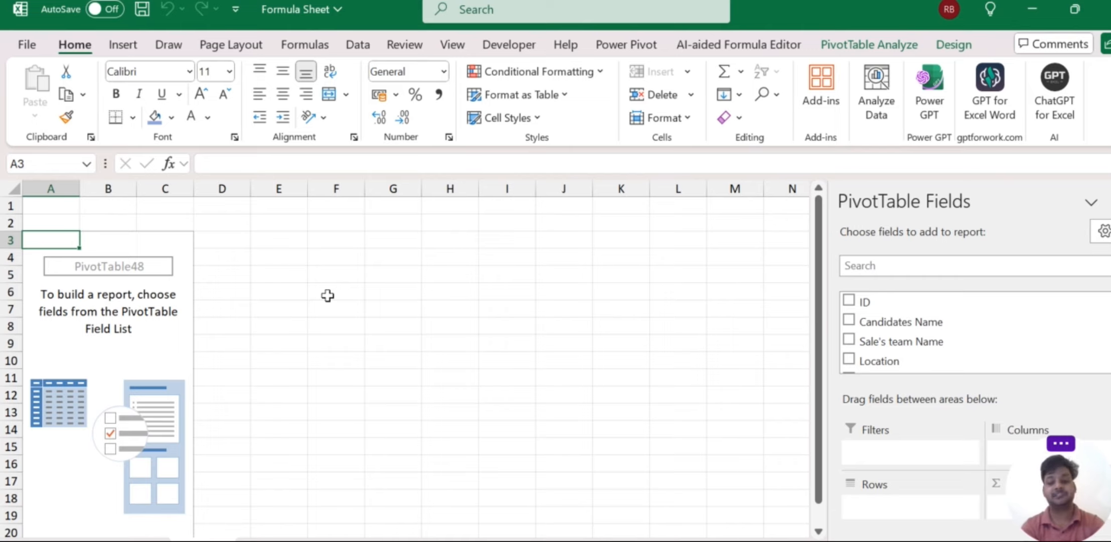
key("Right")
key("Right")
key("Right")
key("Right")
key("Right")
key("Right")
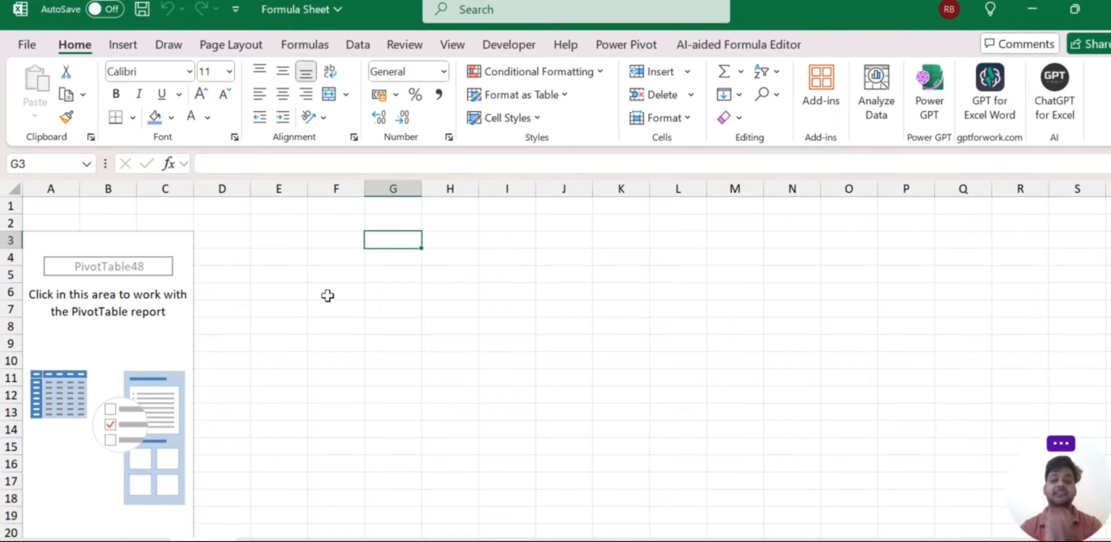
type("ALT")
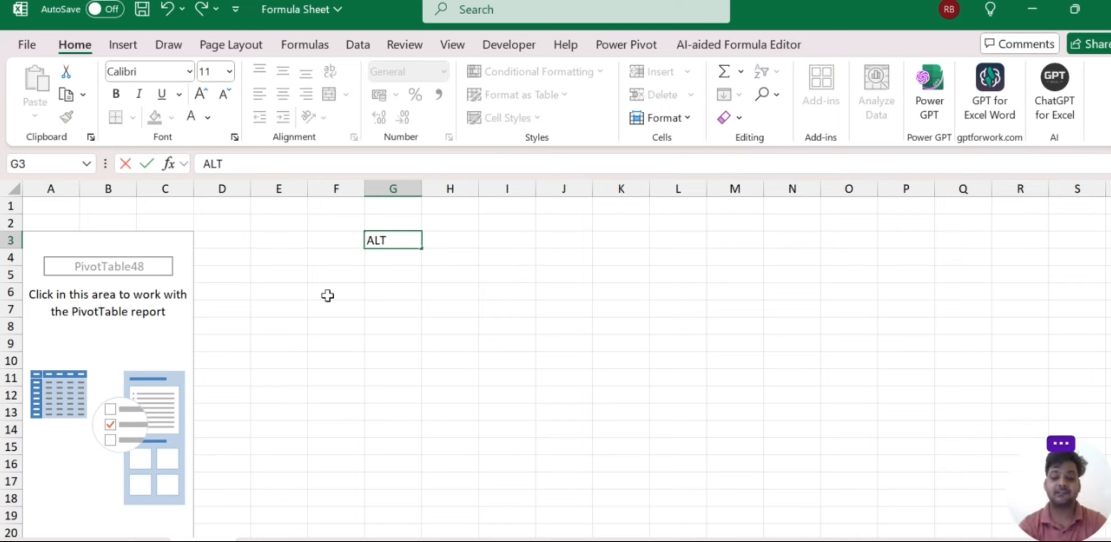
type("N V T")
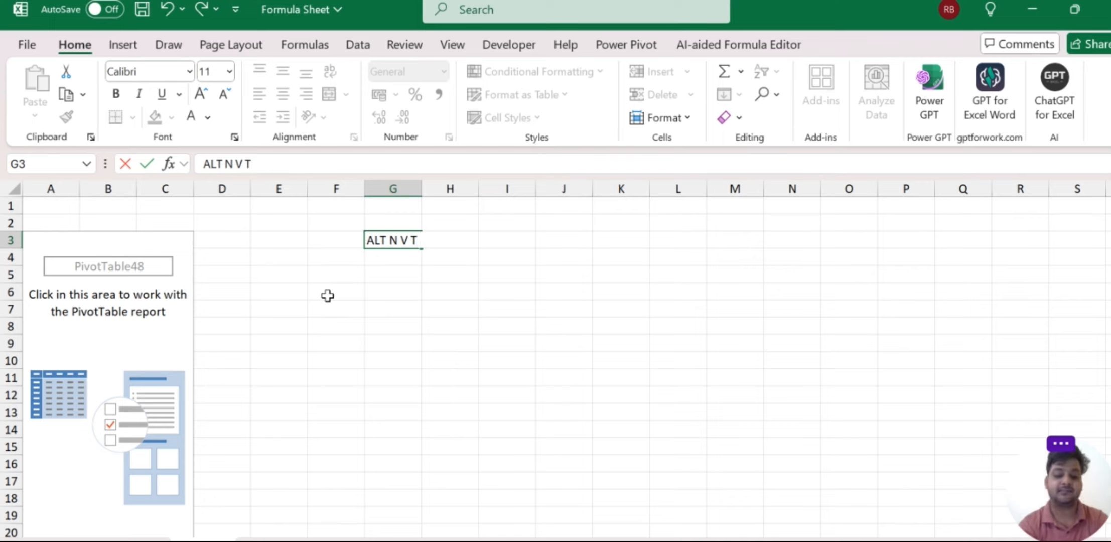
type(" Enter")
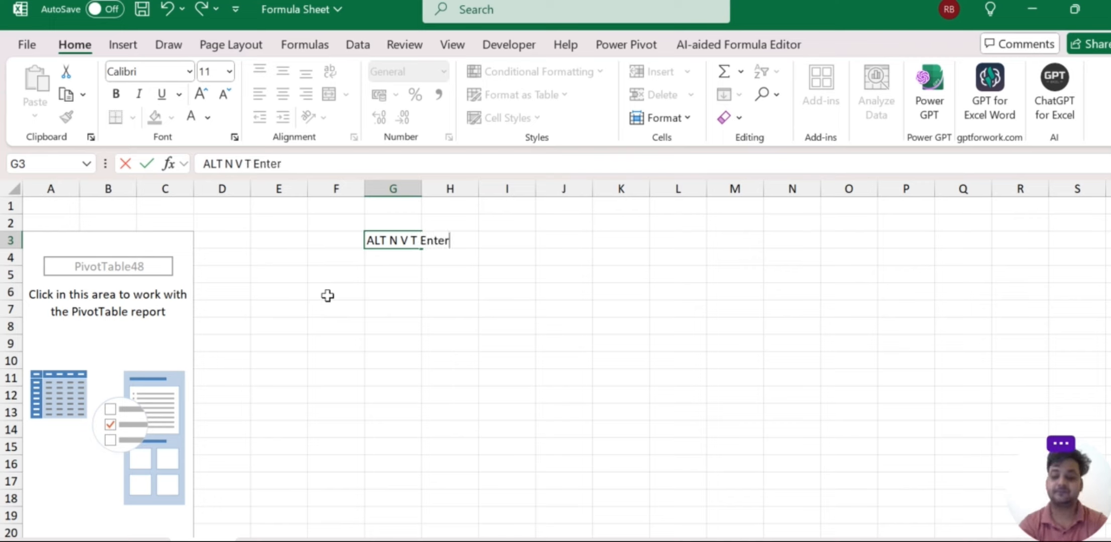
key("Return")
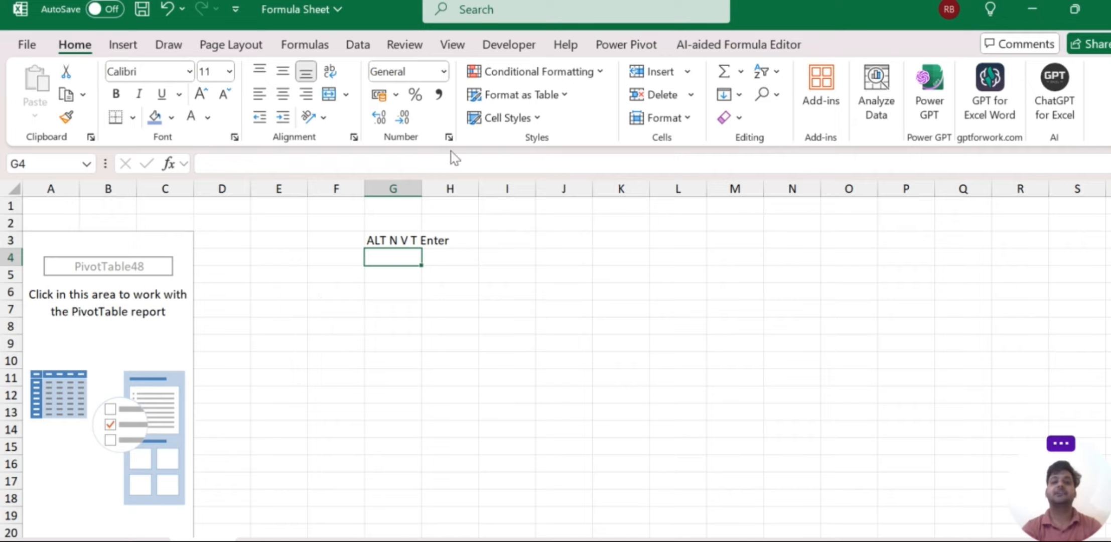
double_click(421, 189)
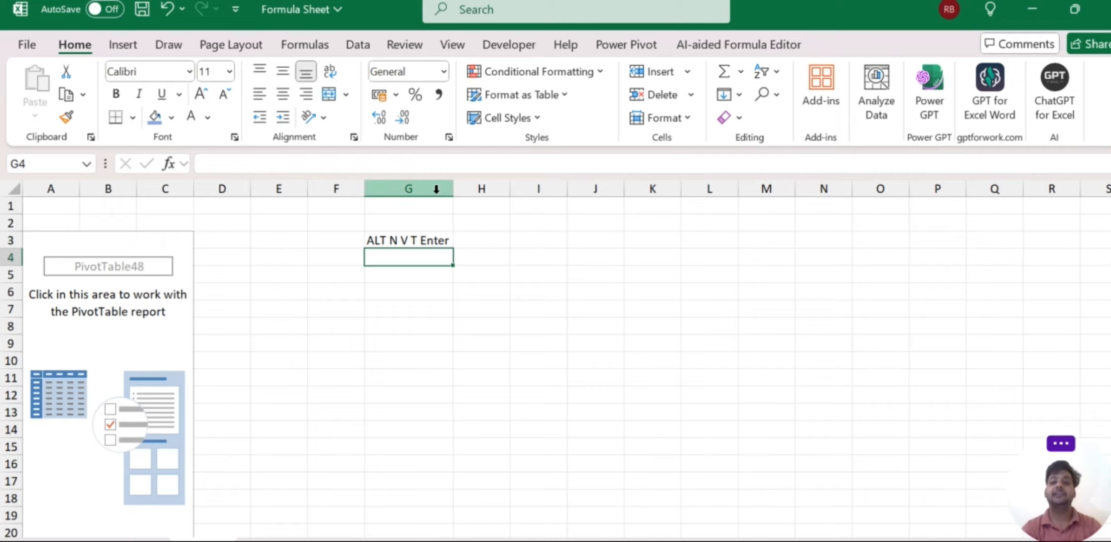
left_click_drag(452, 191, 522, 216)
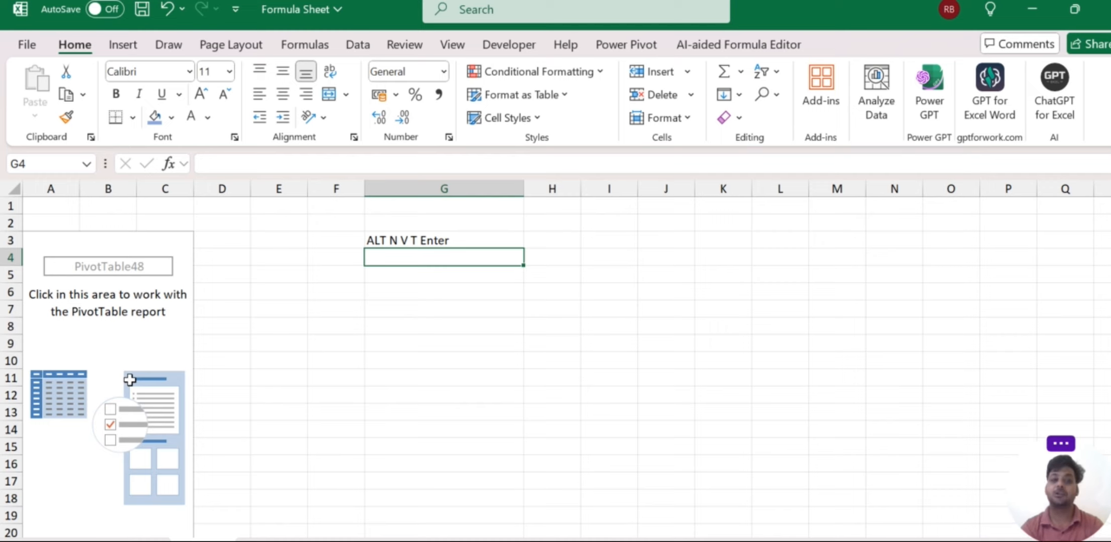
left_click(130, 54)
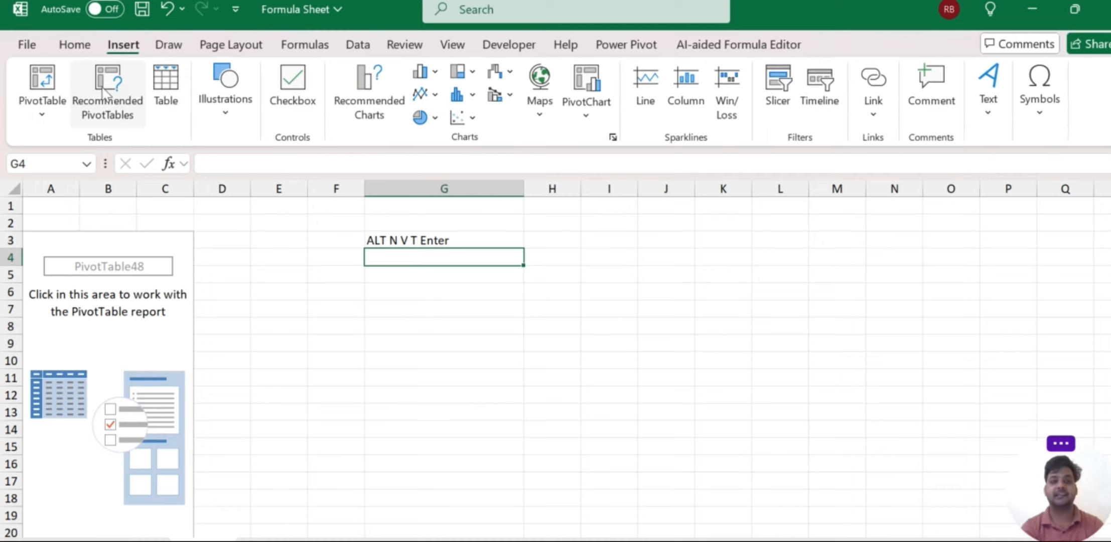
left_click(35, 111)
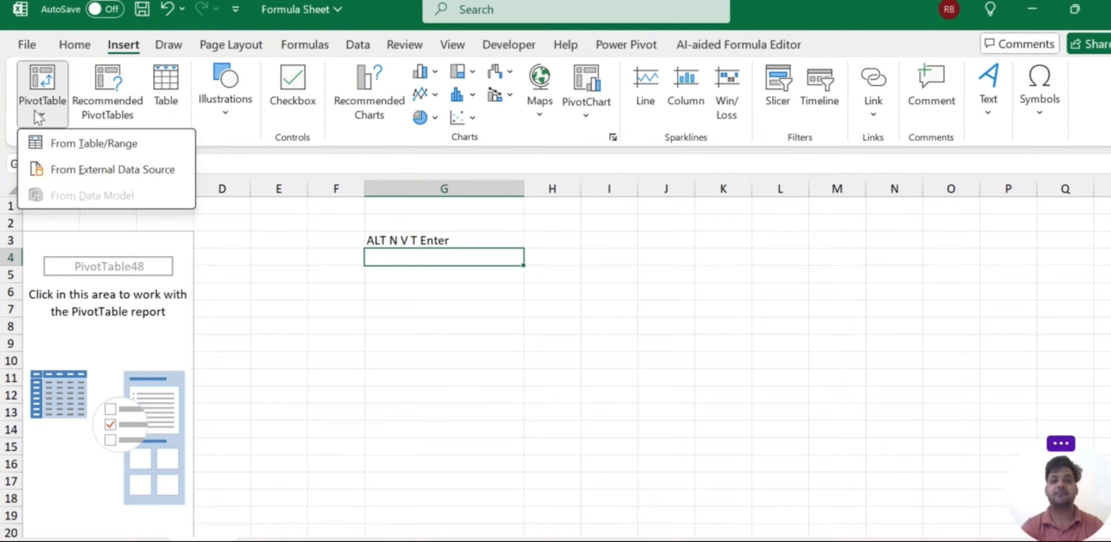
left_click(72, 150)
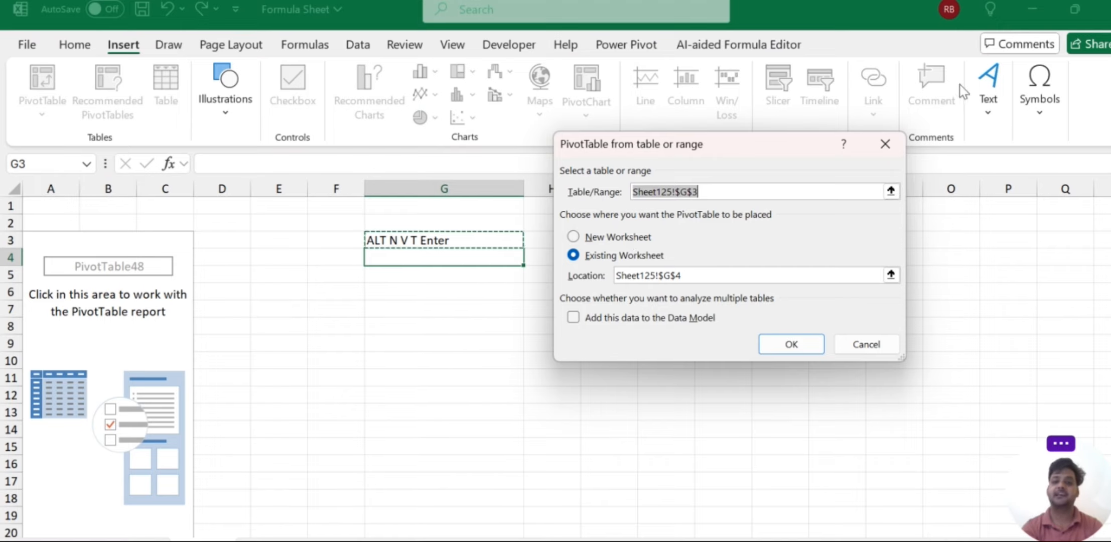
left_click(885, 144)
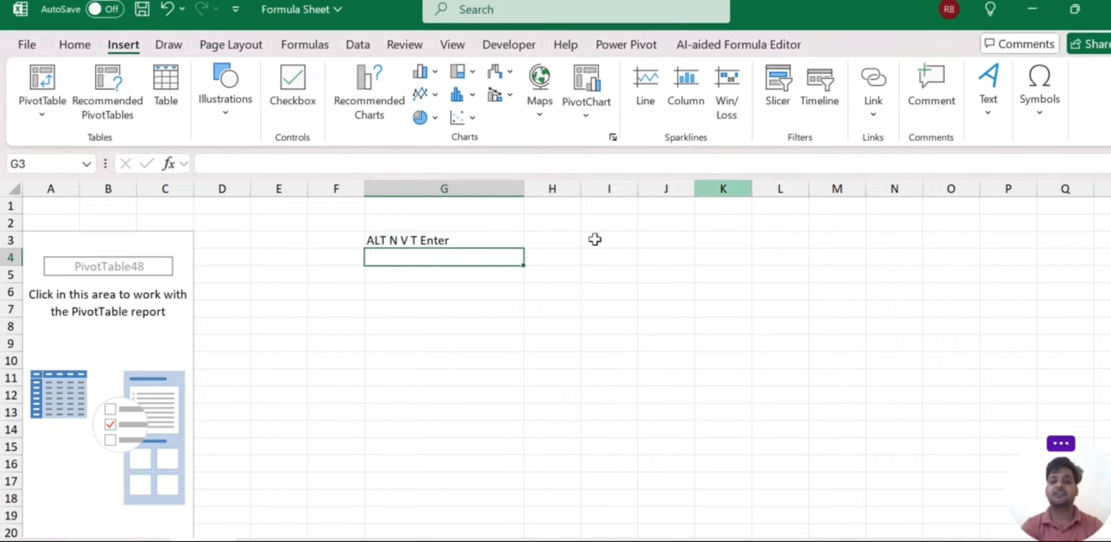
Step: Move the shortcut note from G3 to K1 and fit column K to its text
left_click(457, 241)
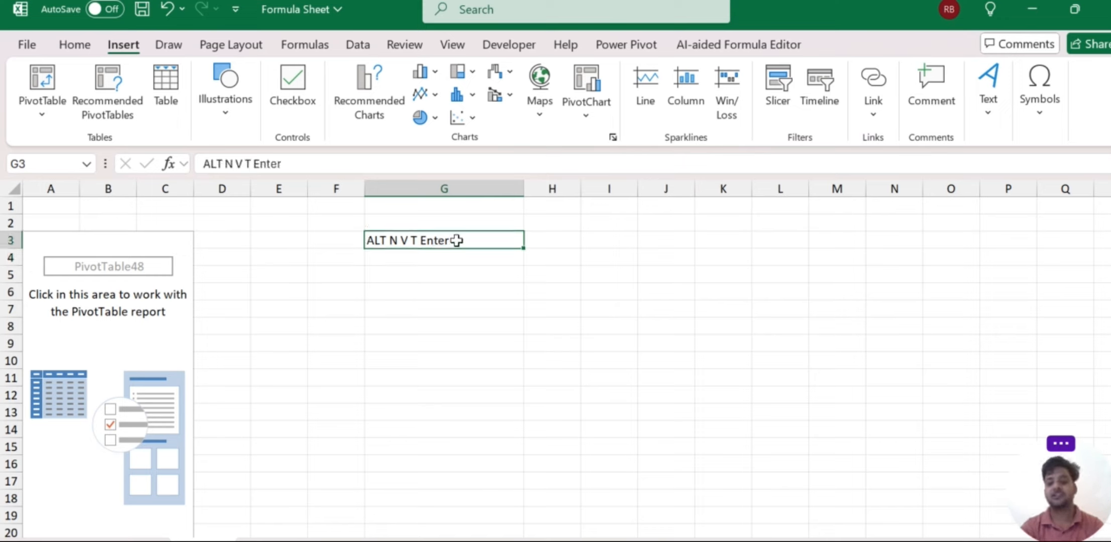
key("ctrl+c")
key("Right")
key("Right")
key("Right")
key("Right")
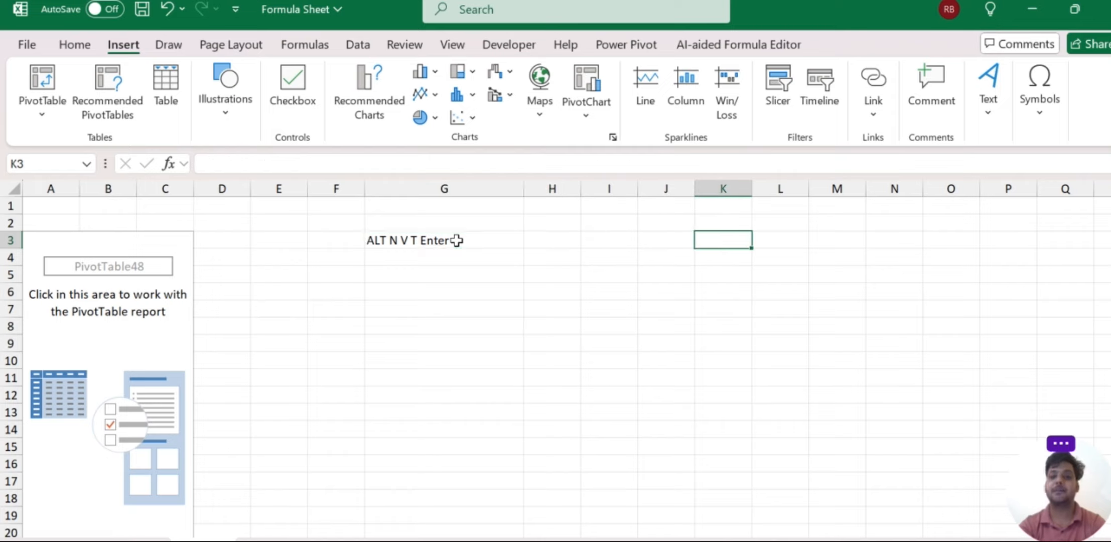
key("Up")
key("Up")
key("ctrl+v")
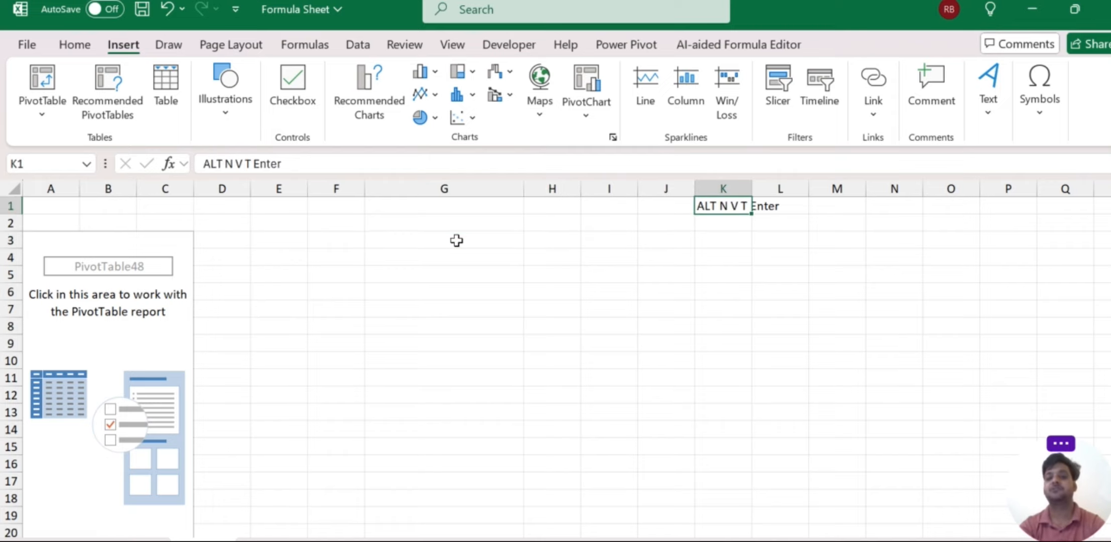
double_click(755, 186)
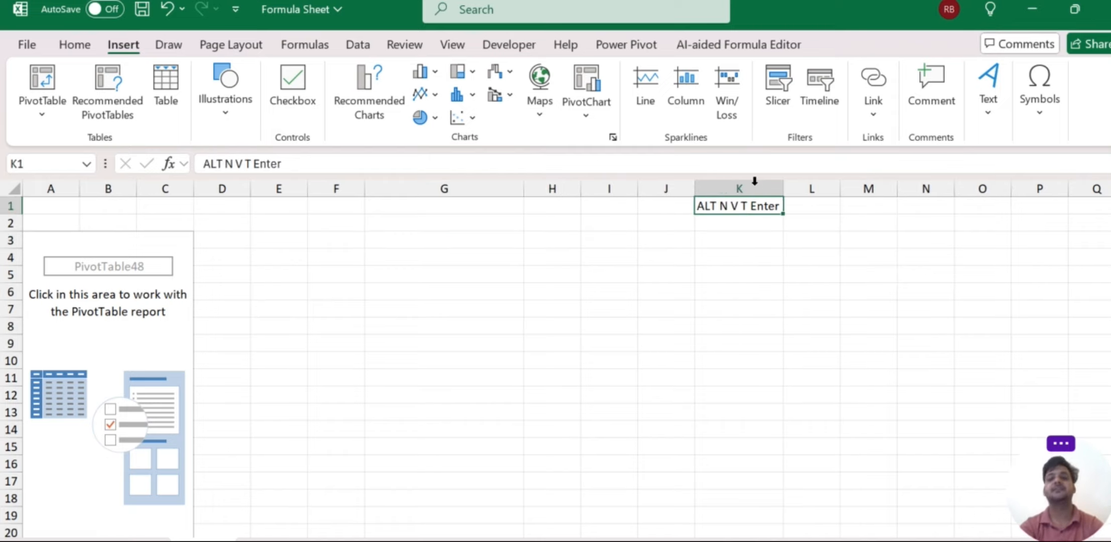
Step: Make the shortcut note in K1 bold and set its font size to 18
key("ctrl+b")
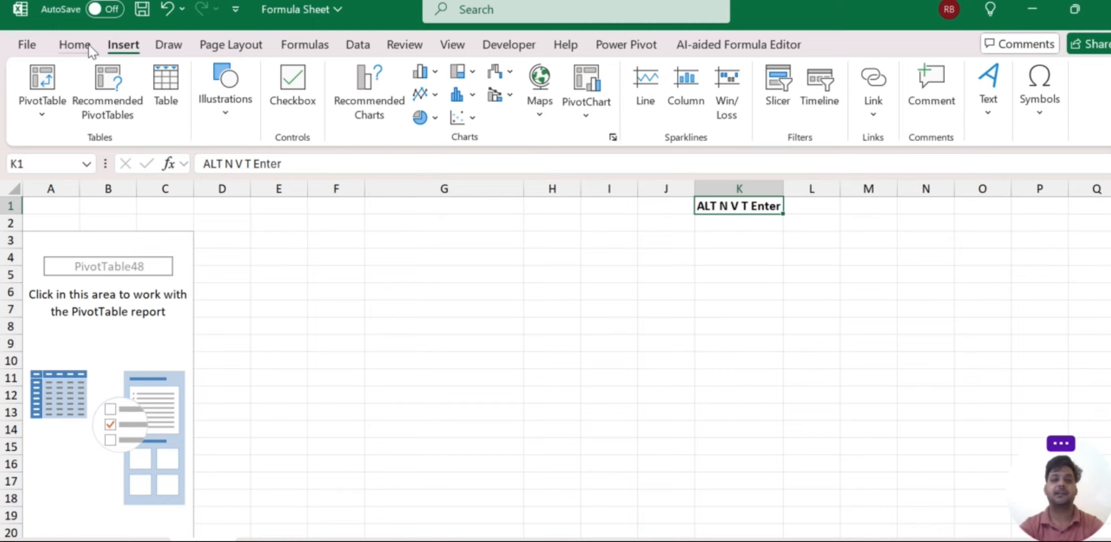
left_click(75, 45)
left_click(232, 72)
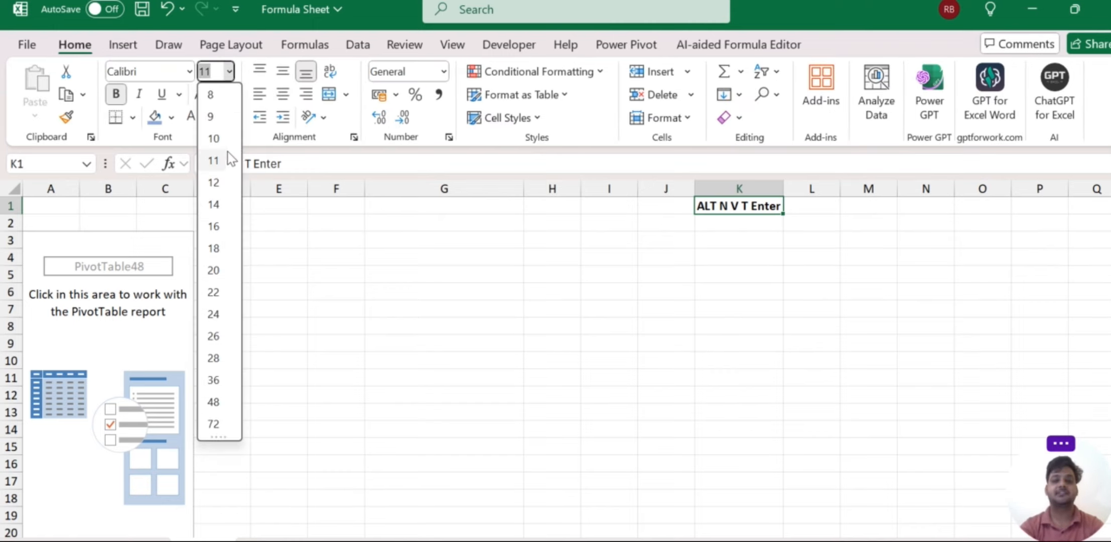
left_click(213, 248)
left_click(547, 296)
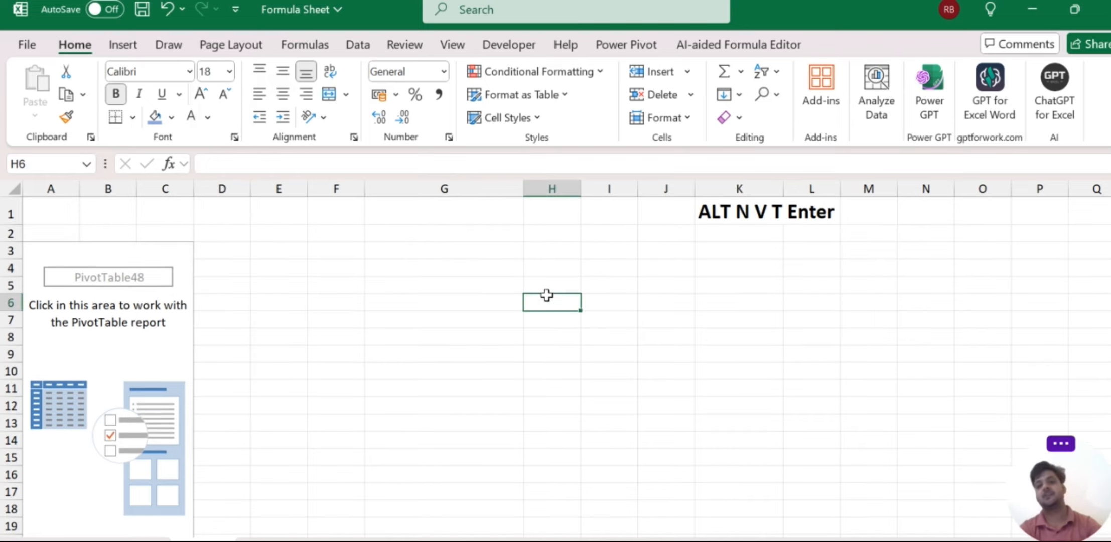
left_click(749, 235)
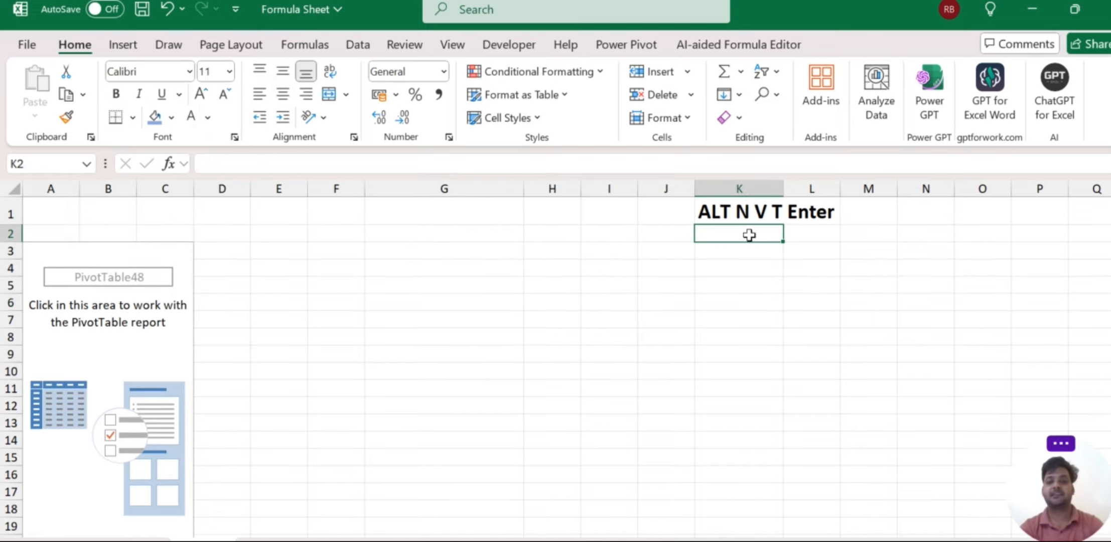
left_click(501, 318)
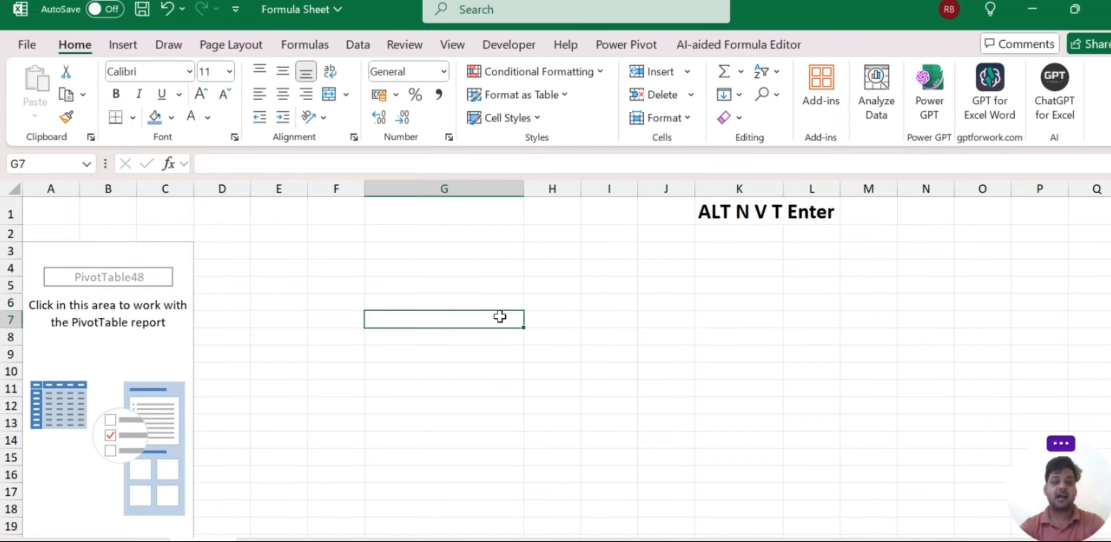
Step: Enter the label "Pivot Table" in cell K2 below the shortcut note
left_click(724, 236)
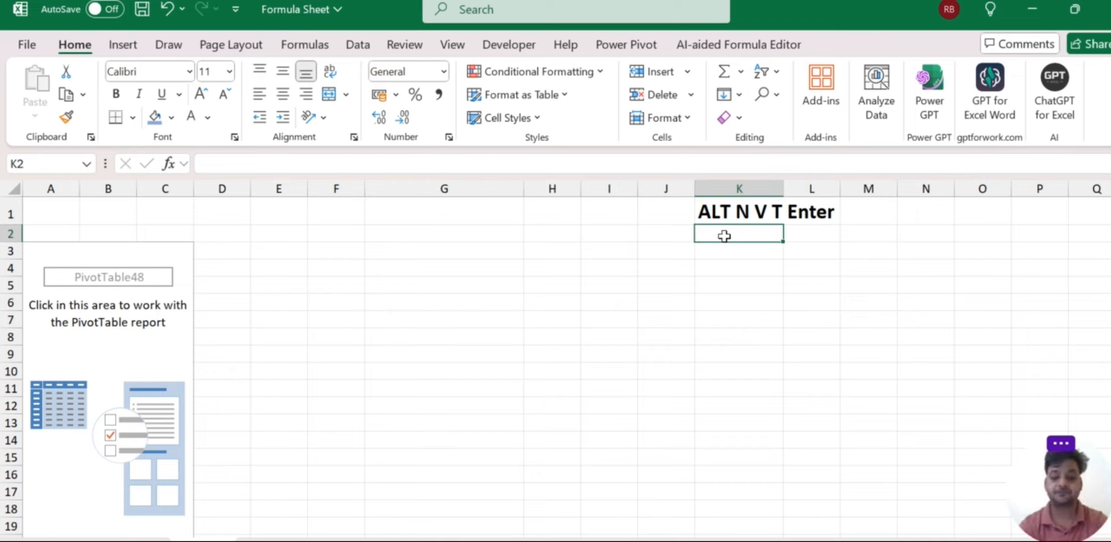
type("Pi")
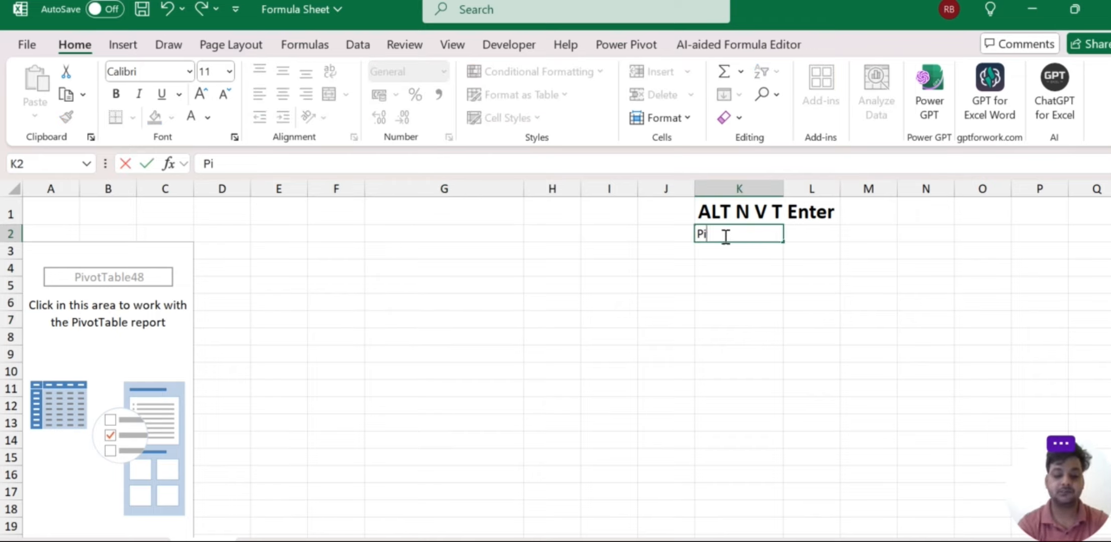
type("vot")
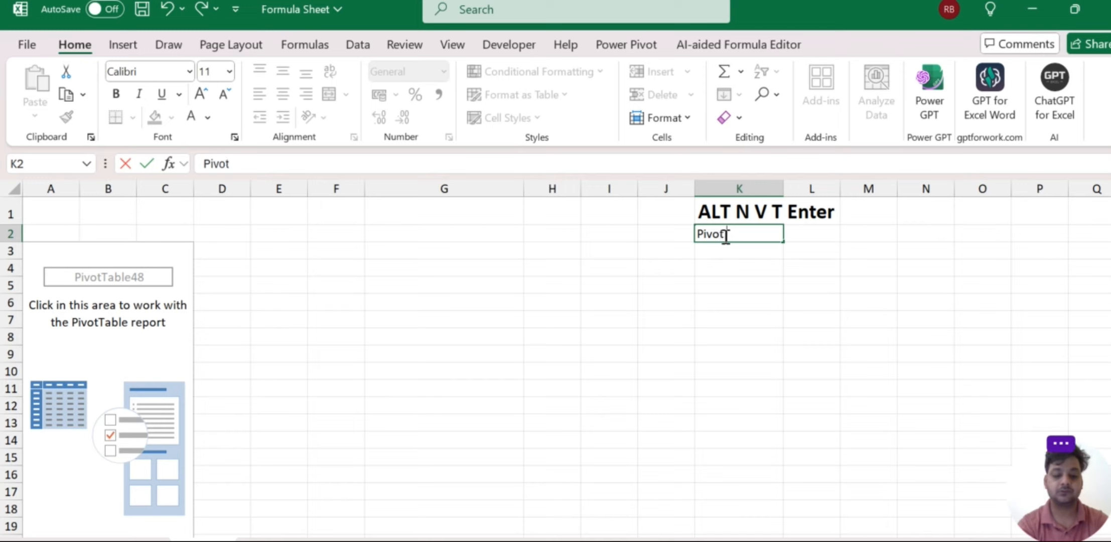
type(" Table")
key("Return")
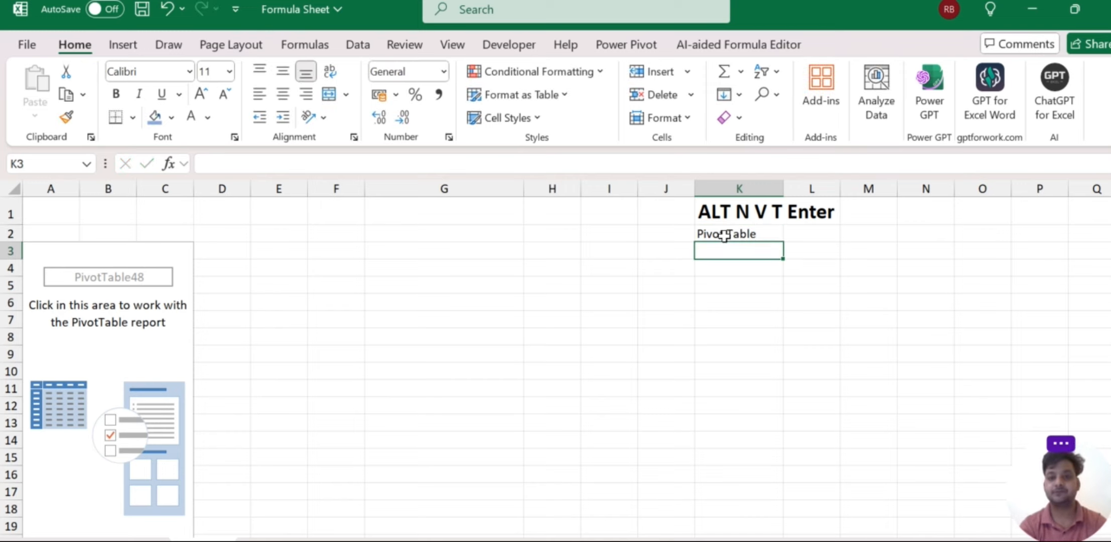
Step: Copy the formatting of K1 to the label in K2 and fit column K to its text
left_click(734, 212)
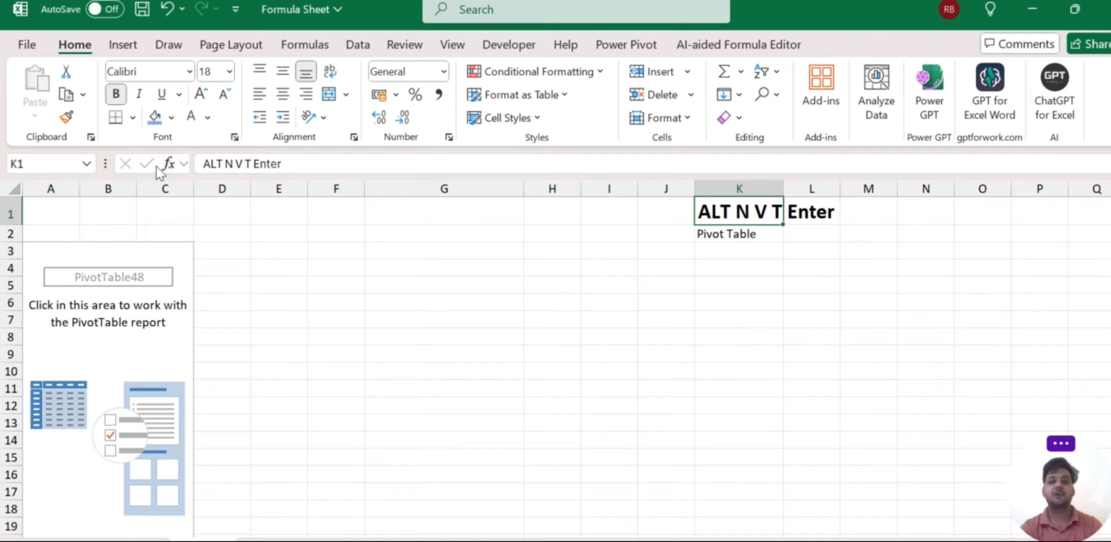
double_click(67, 119)
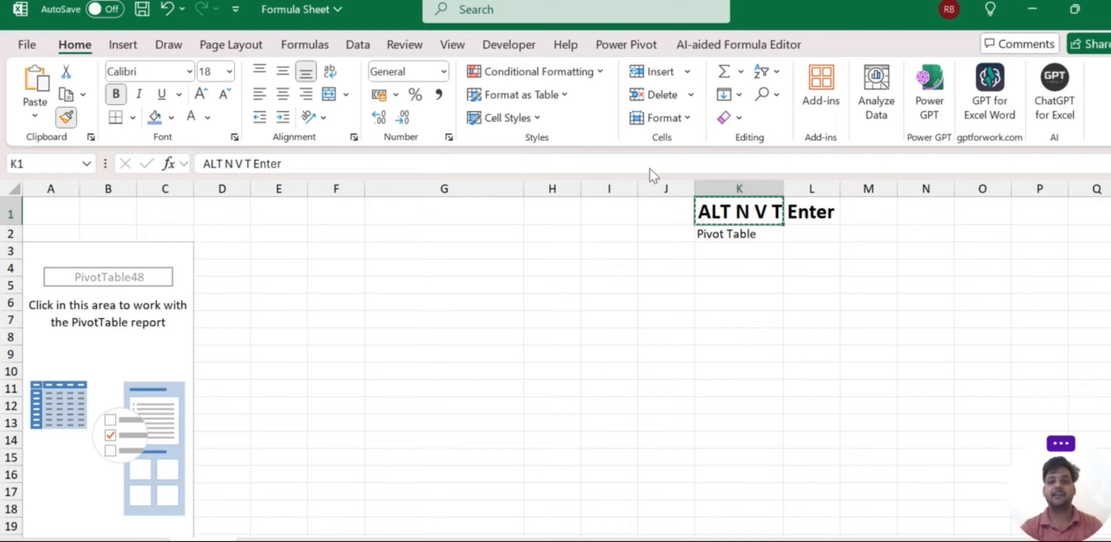
left_click(736, 234)
key("Escape")
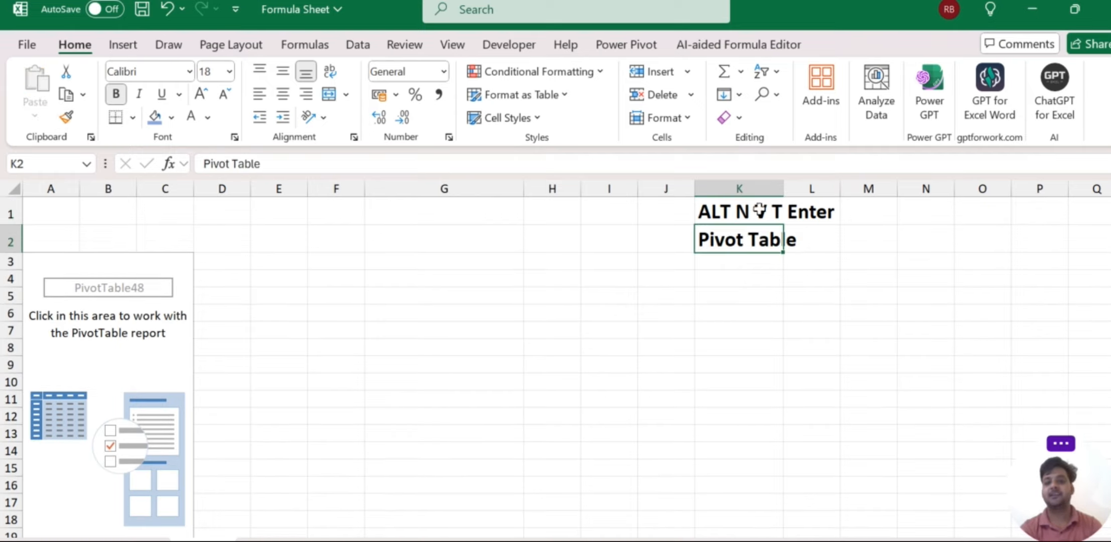
double_click(782, 183)
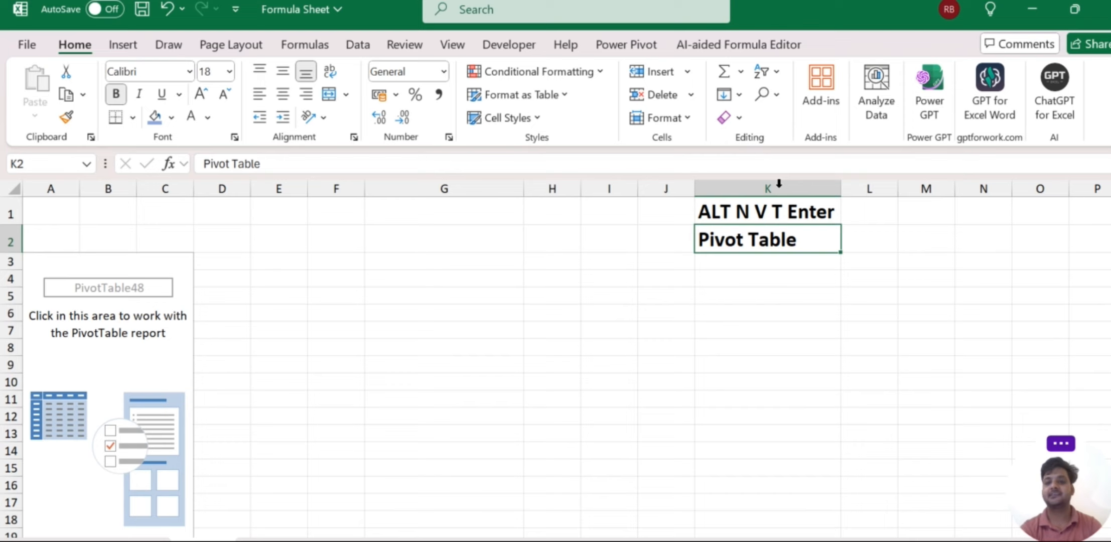
left_click(764, 262)
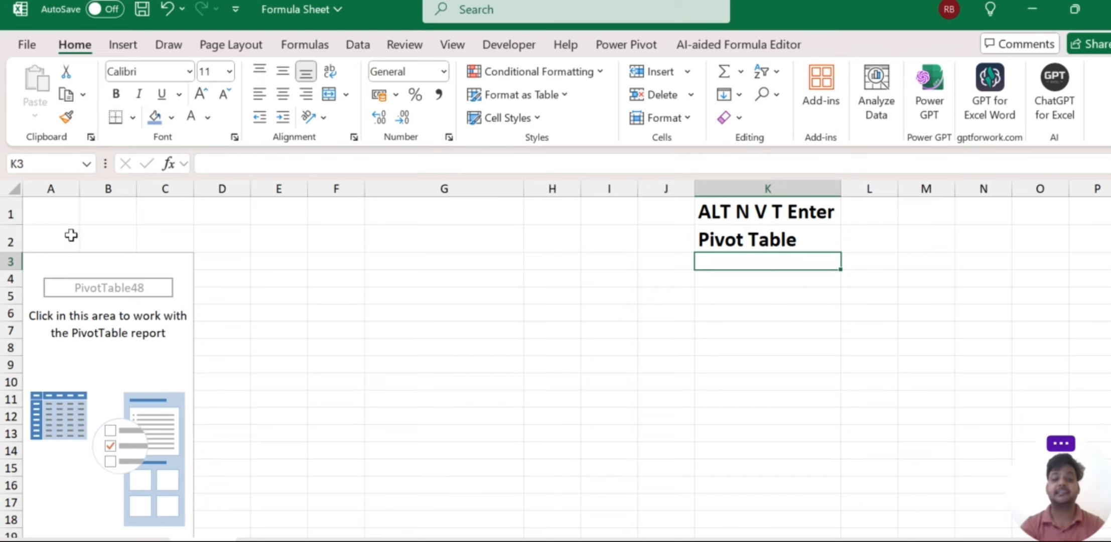
Step: Examine the Location and Courses Sale columns on the sales table sheet and return to the empty PivotTable
left_click(94, 265)
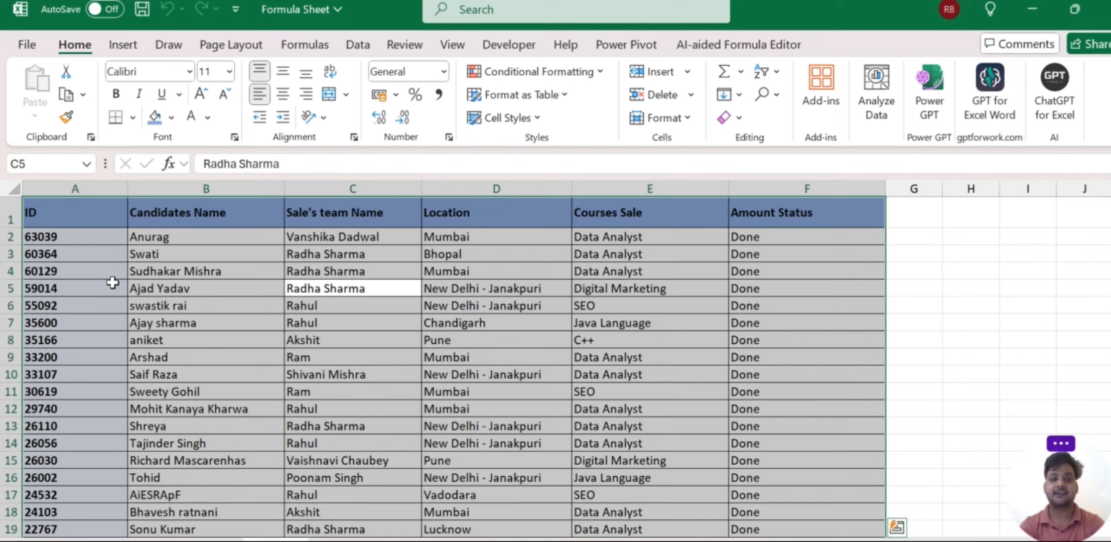
left_click(118, 284)
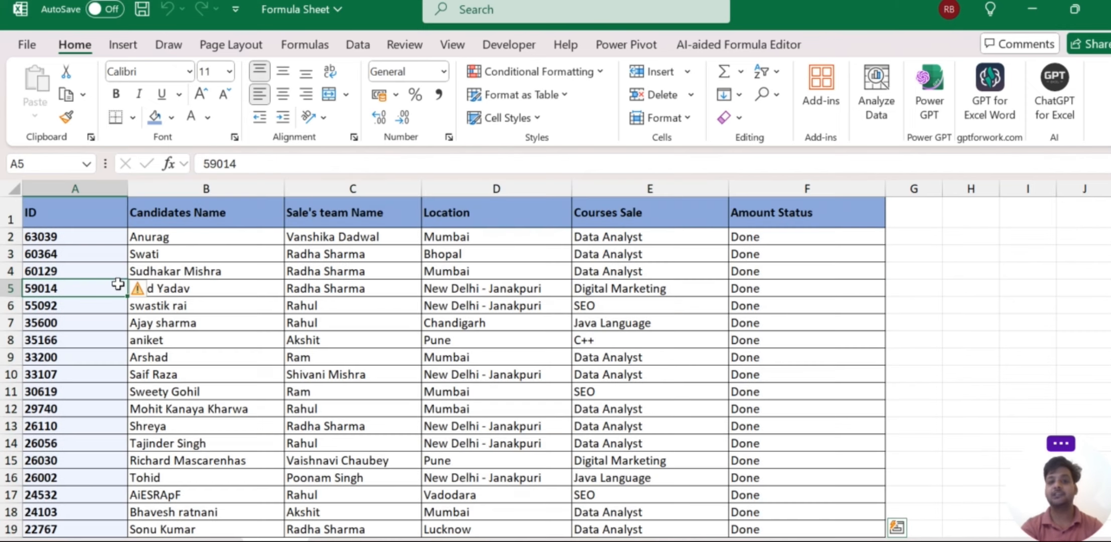
left_click_drag(484, 212, 503, 495)
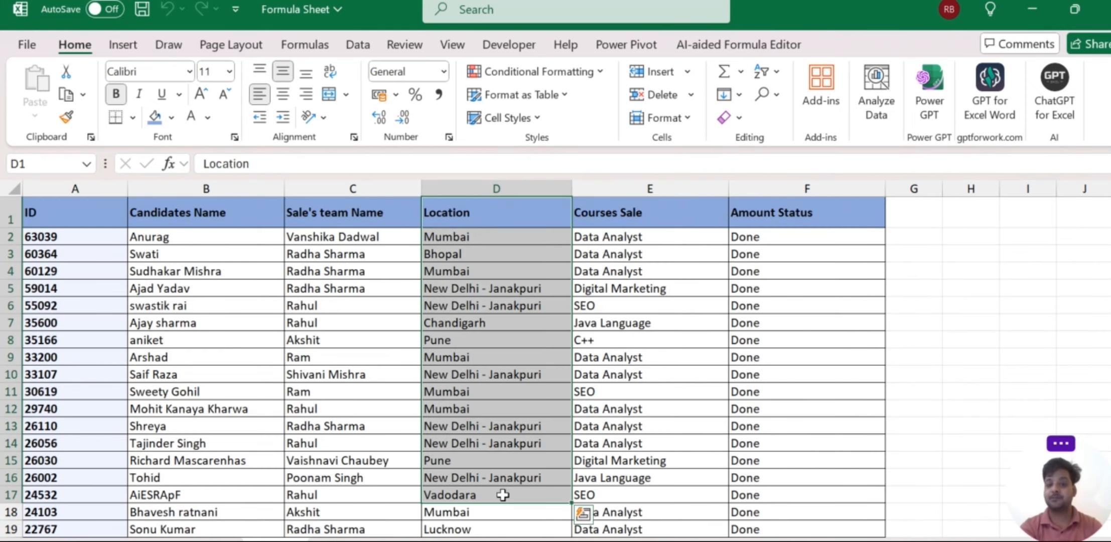
left_click_drag(649, 236, 618, 304)
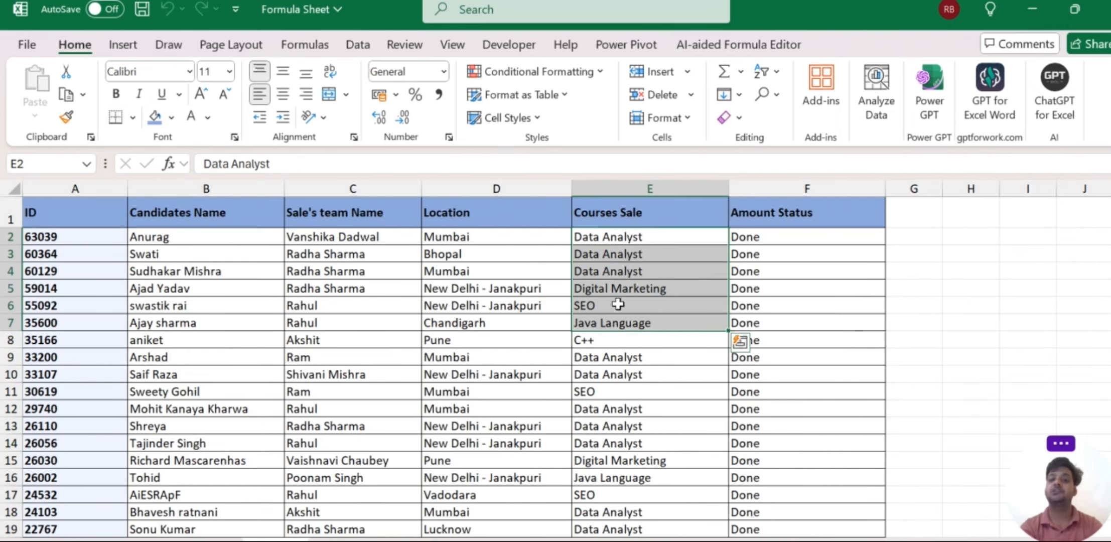
left_click(536, 254)
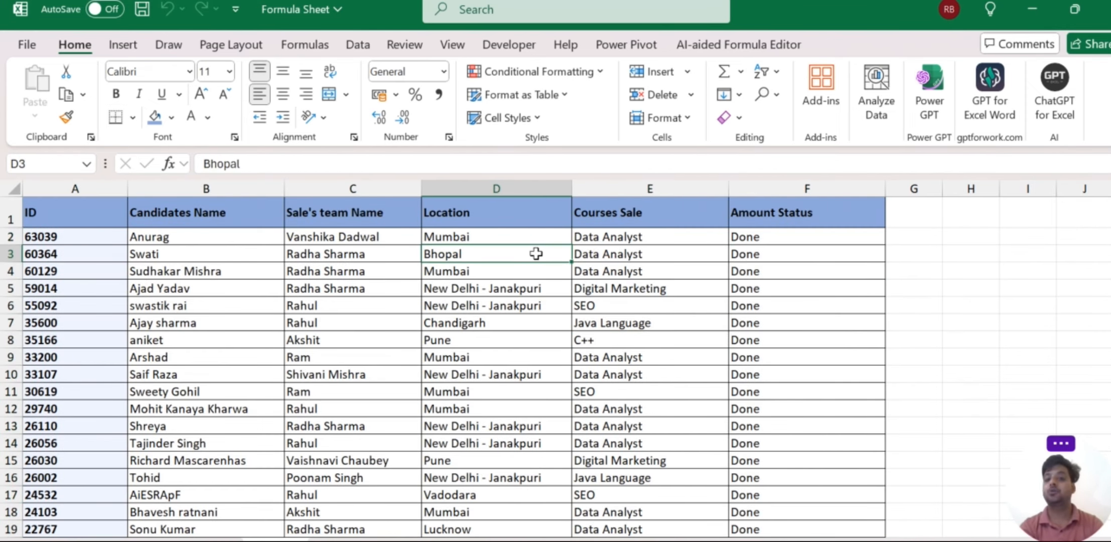
left_click(634, 233)
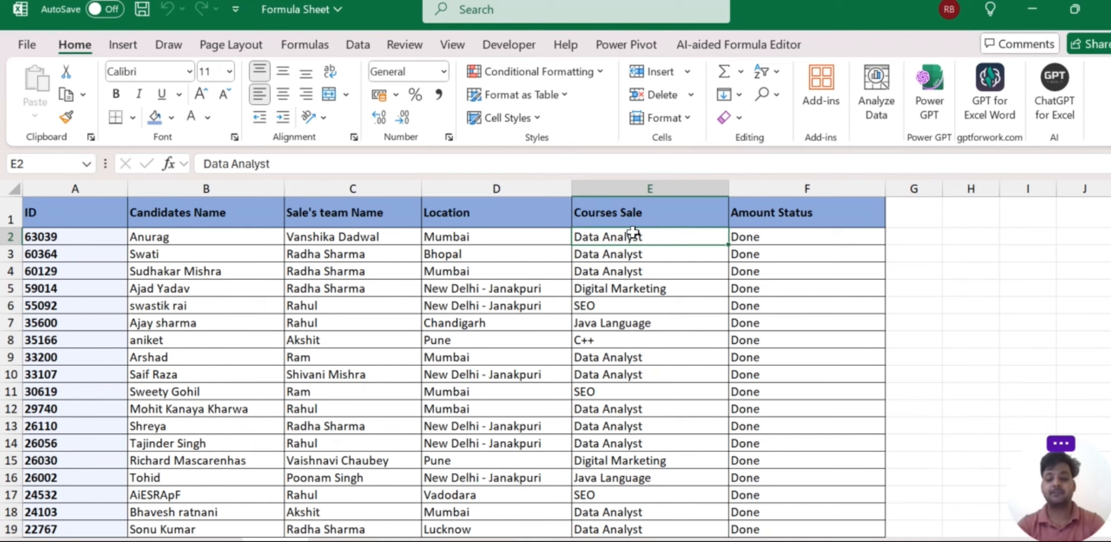
key("alt+n")
key("v")
key("t")
key("Return")
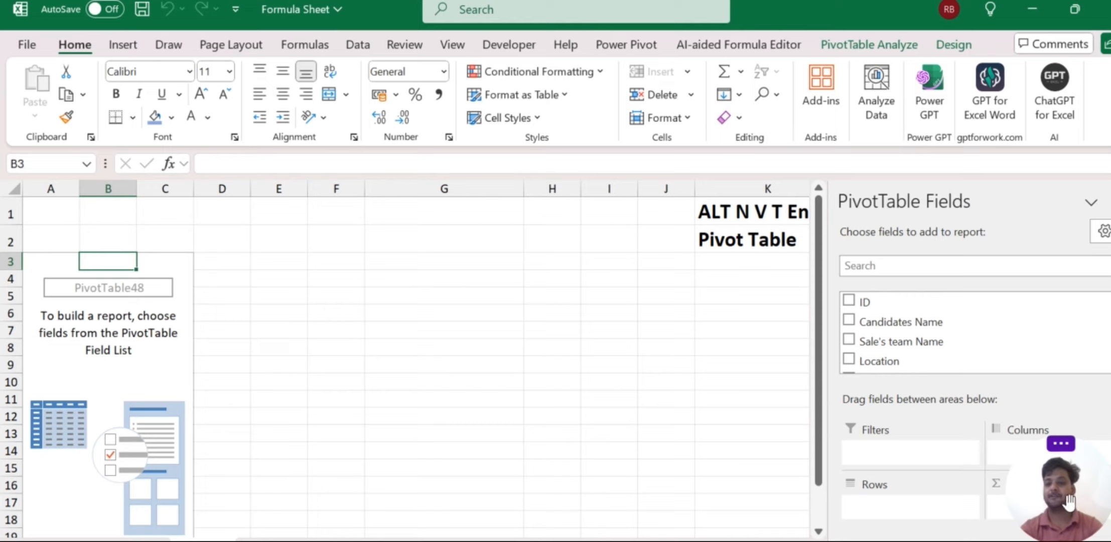
Step: Compare the PivotTable's available fields with the column headings of the sales table
left_click(1053, 436)
left_click_drag(1053, 436, 1054, 6)
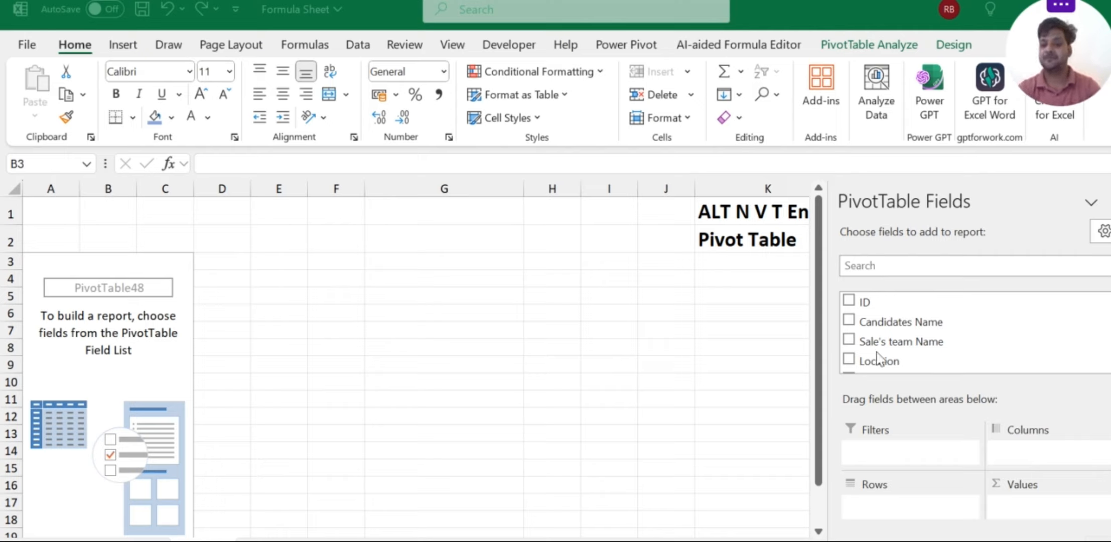
scroll(911, 348, "down", 1)
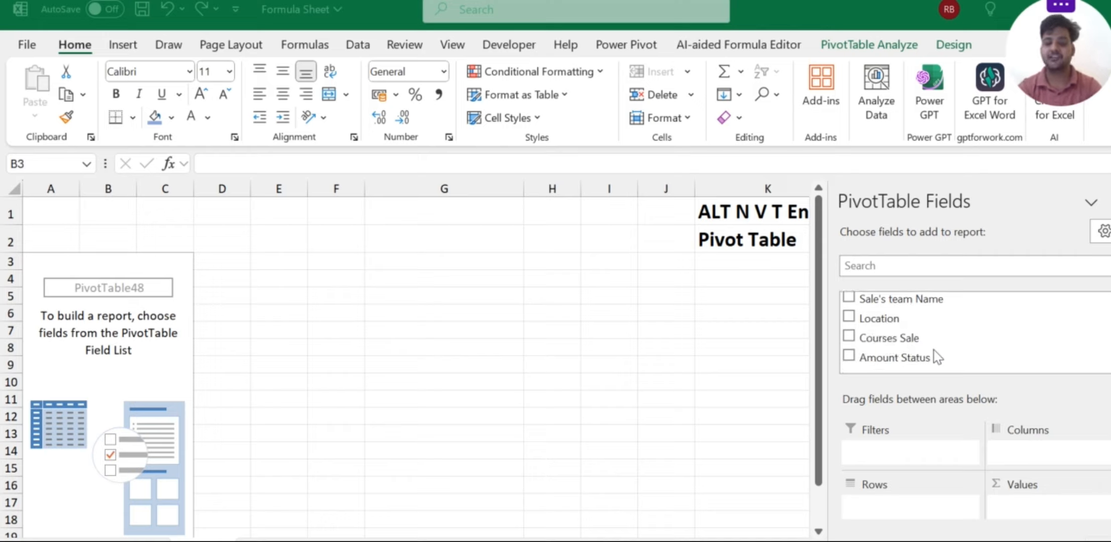
left_click(534, 332)
key("ctrl+Page_Down")
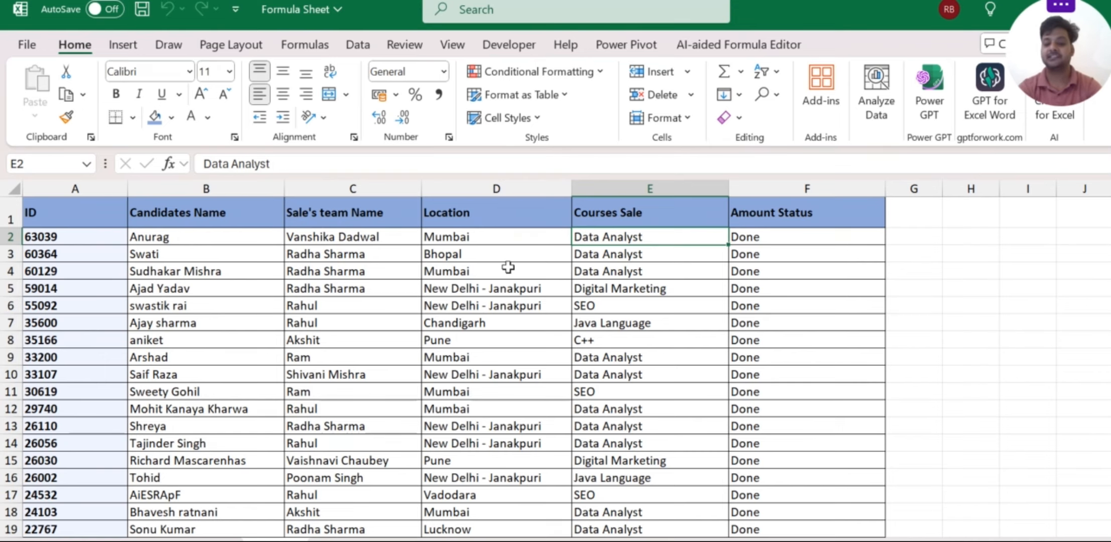
key("ctrl+Page_Up")
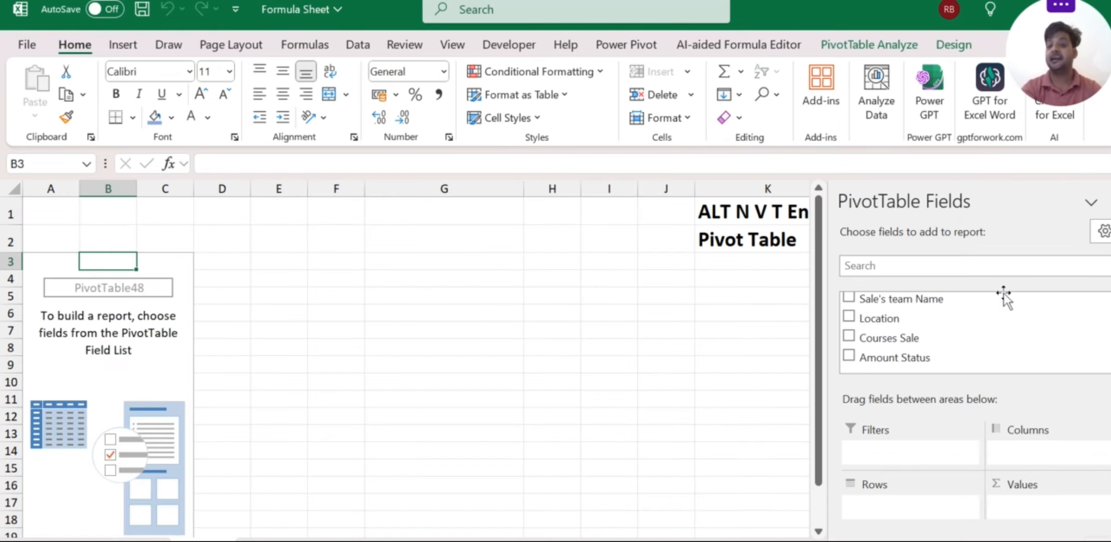
Step: Add the Location field to the PivotTable's Rows area
scroll(913, 322, "up", 1)
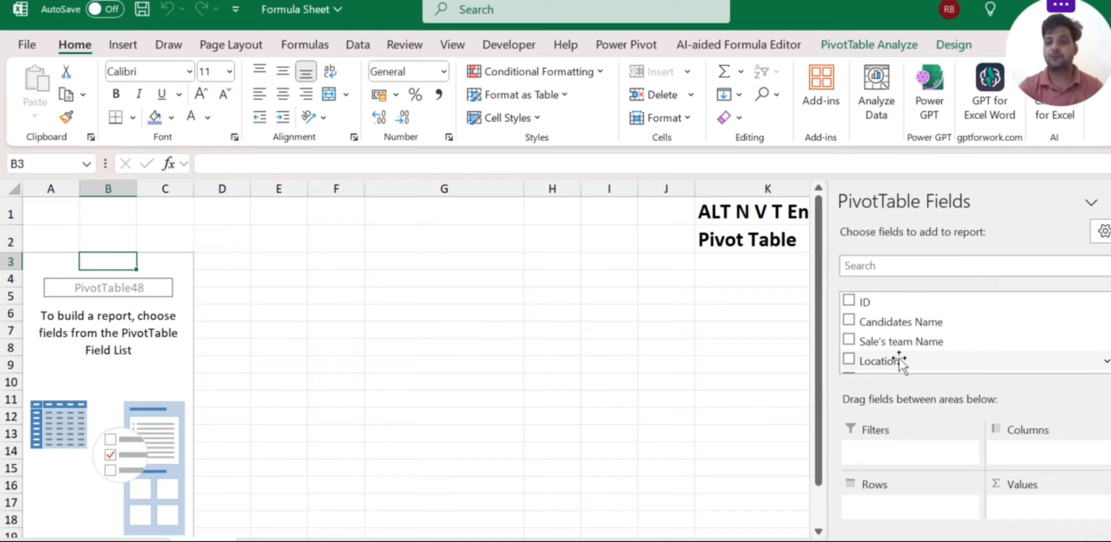
left_click_drag(863, 360, 872, 511)
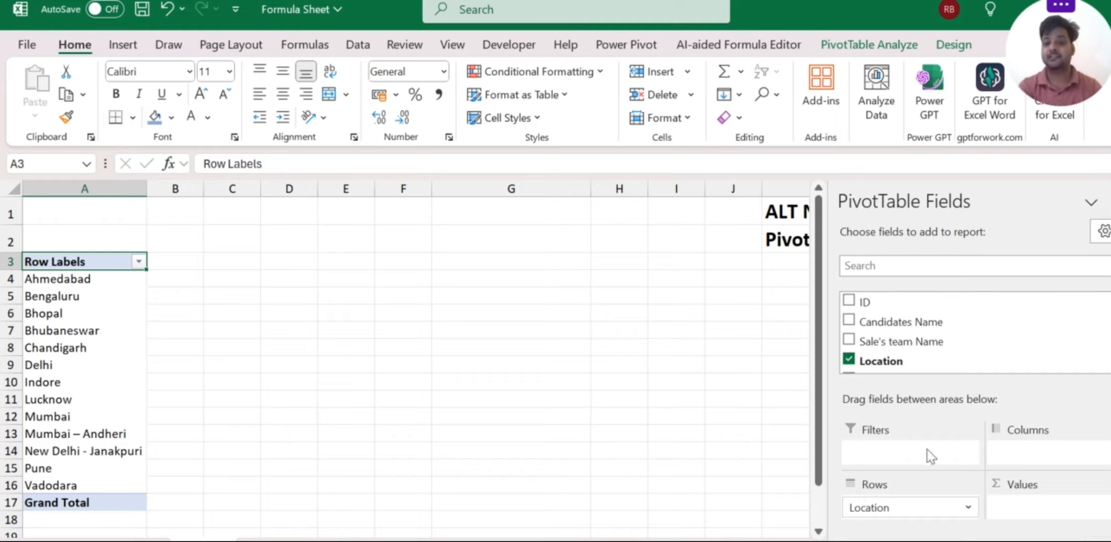
scroll(938, 323, "down", 1)
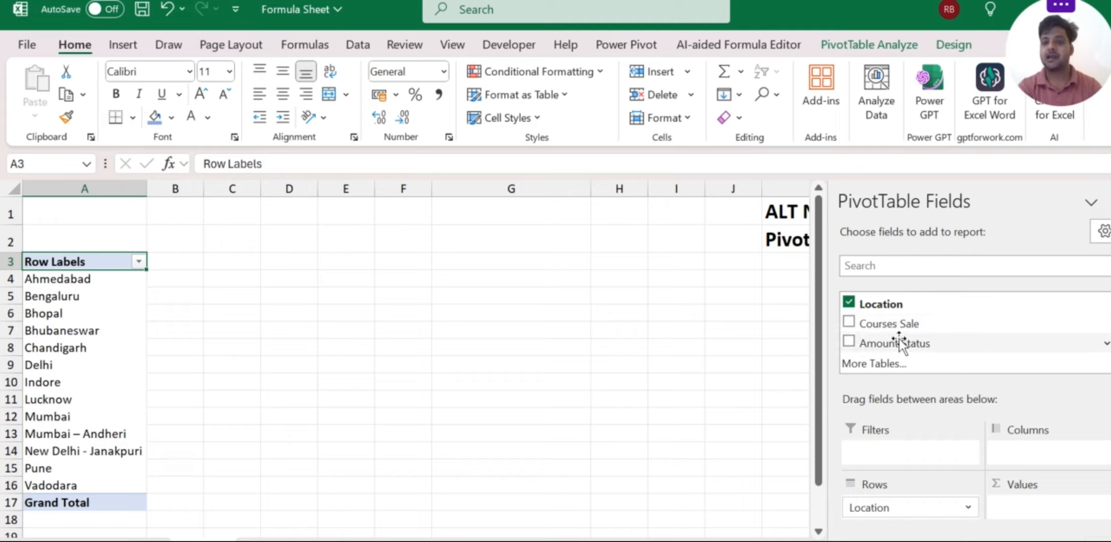
scroll(912, 351, "up", 1)
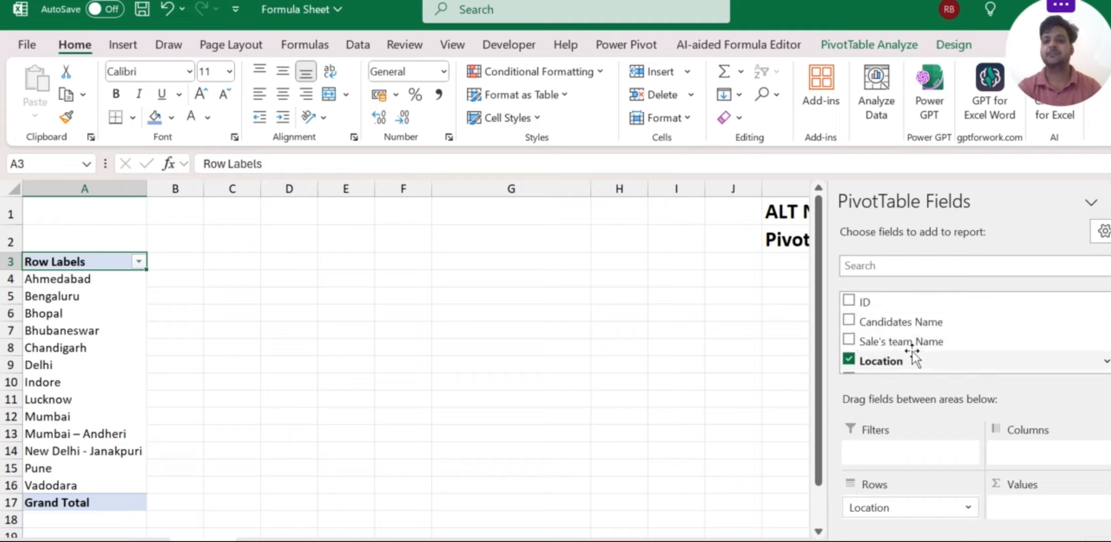
Step: Search the PivotTable fields for "cou" and add Courses Sale to the Values area as a count
left_click(893, 274)
type("cou")
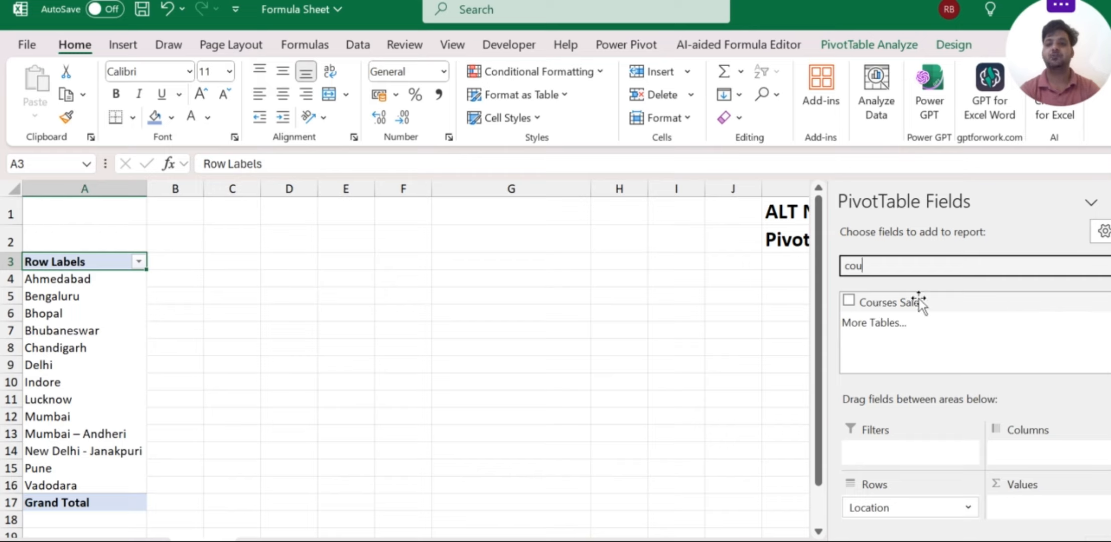
left_click_drag(923, 301, 1035, 522)
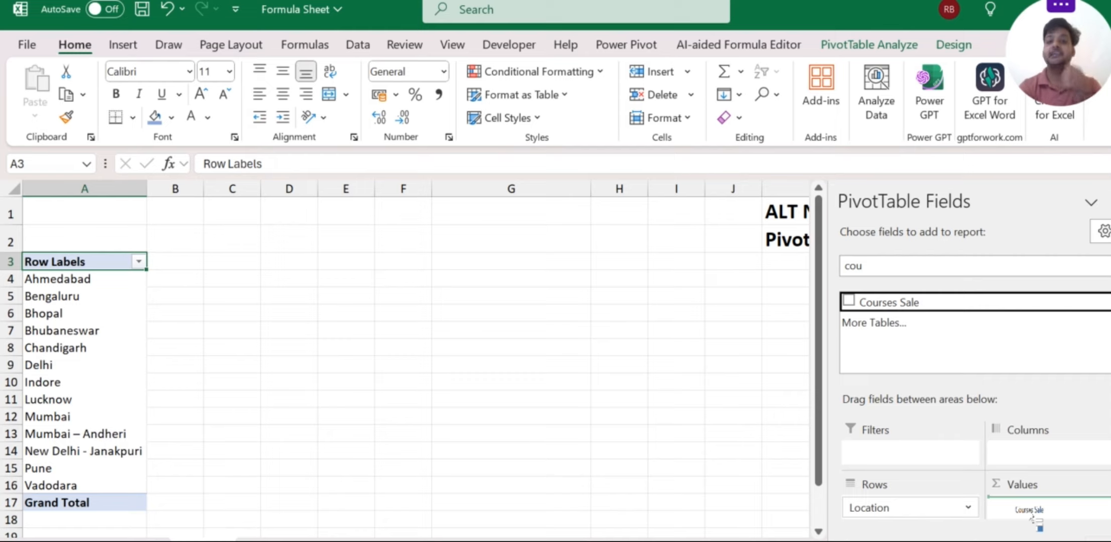
left_click_drag(1035, 522, 1046, 511)
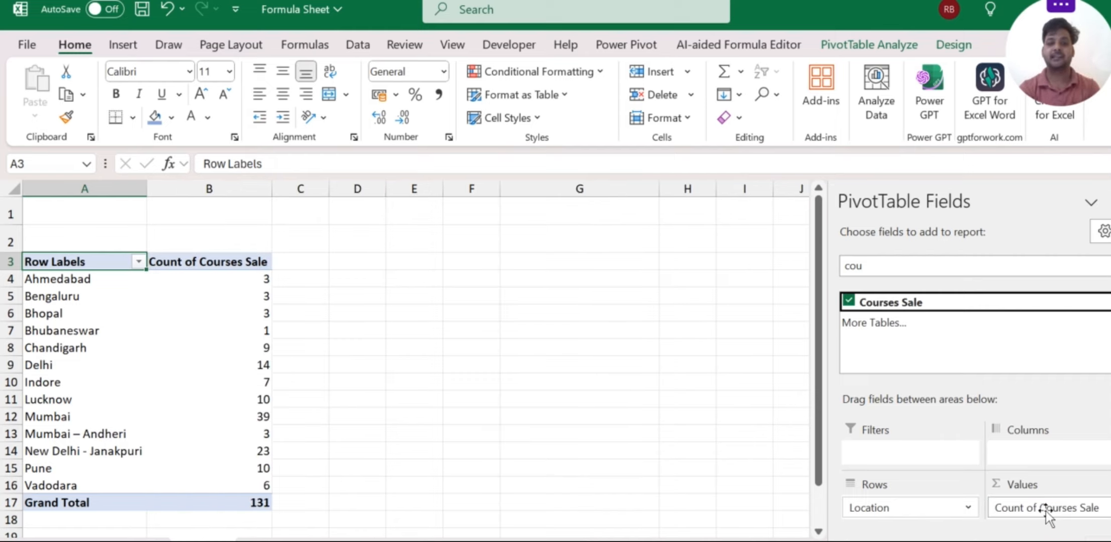
left_click(445, 483)
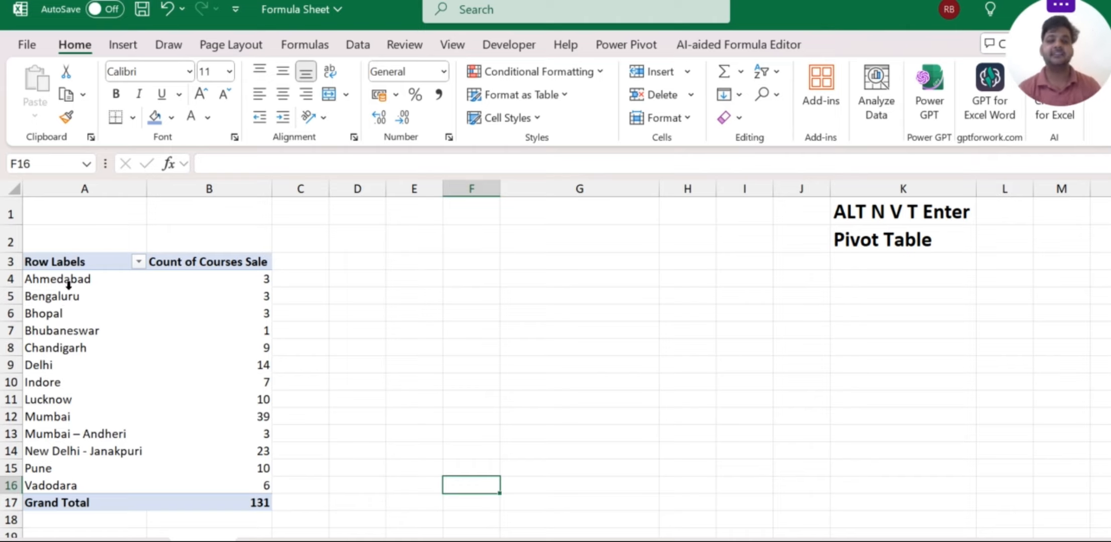
left_click(235, 280)
left_click(364, 299)
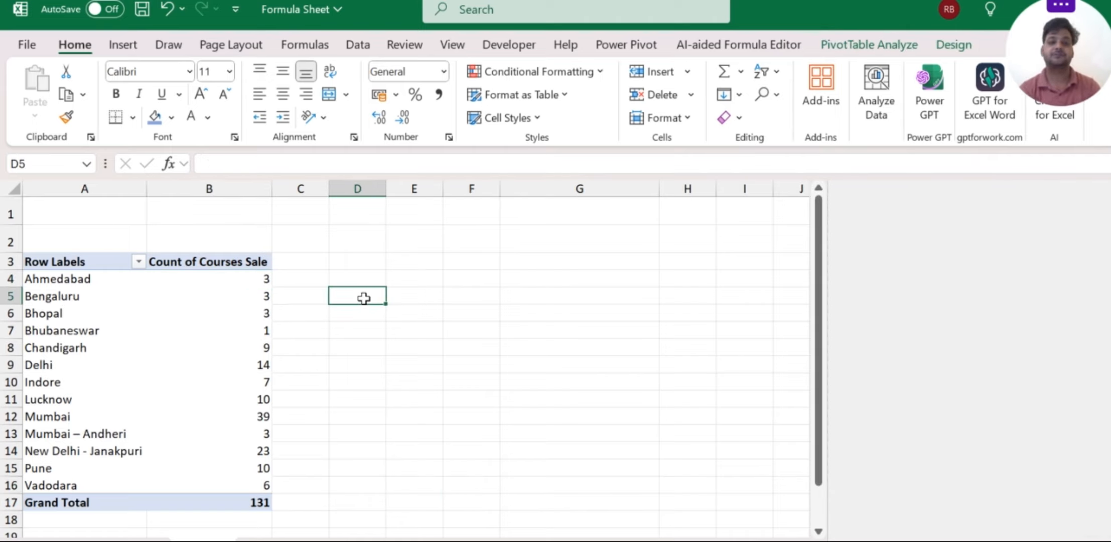
Step: Clear the PivotTable field search and add Courses Sale to the Columns area, keeping it in Values too
left_click(246, 281)
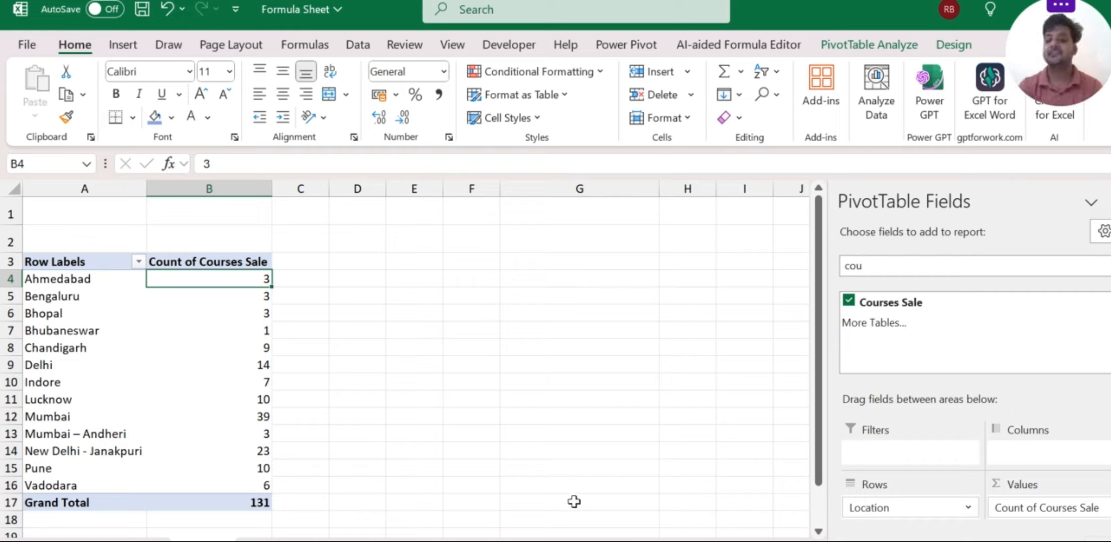
left_click(886, 268)
key("BackSpace")
key("BackSpace")
key("BackSpace")
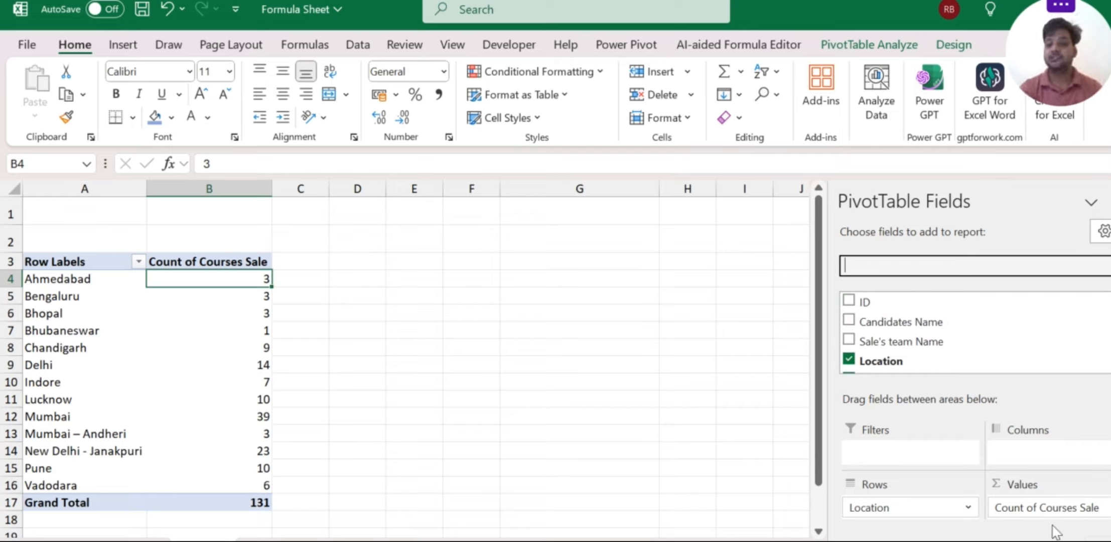
scroll(943, 357, "down", 1)
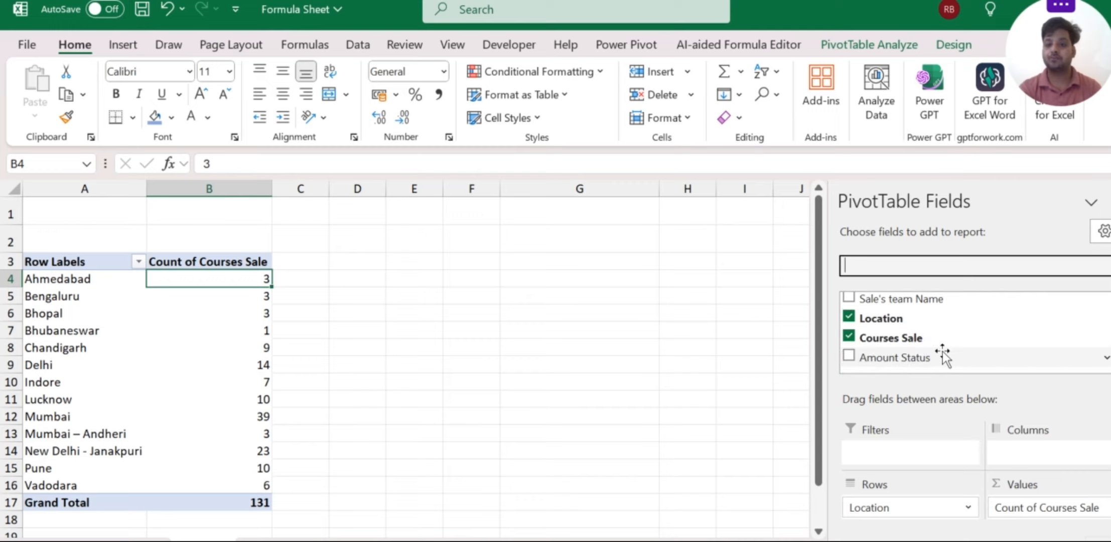
left_click_drag(907, 339, 1045, 460)
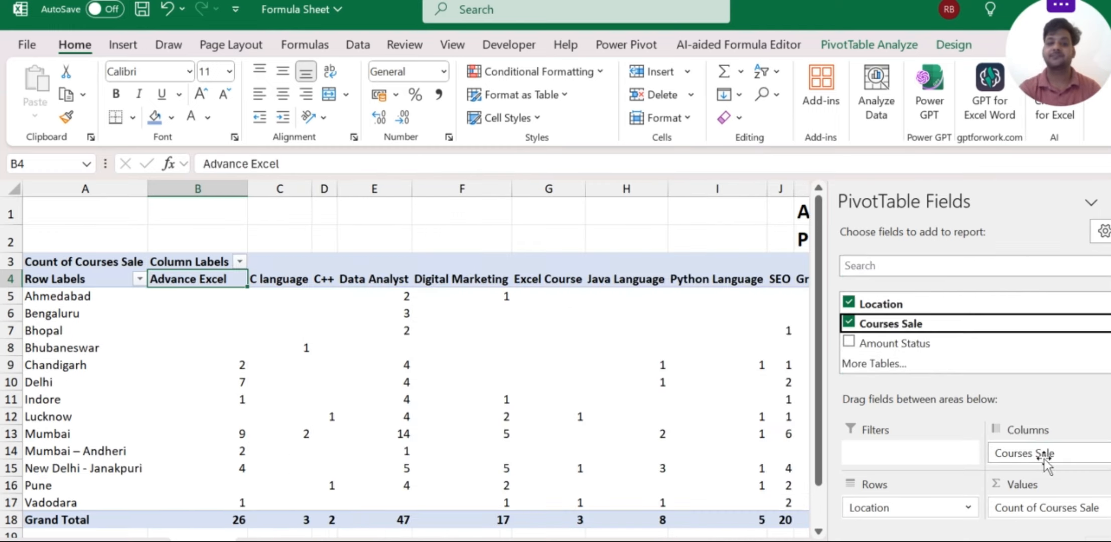
scroll(524, 425, "down", 2)
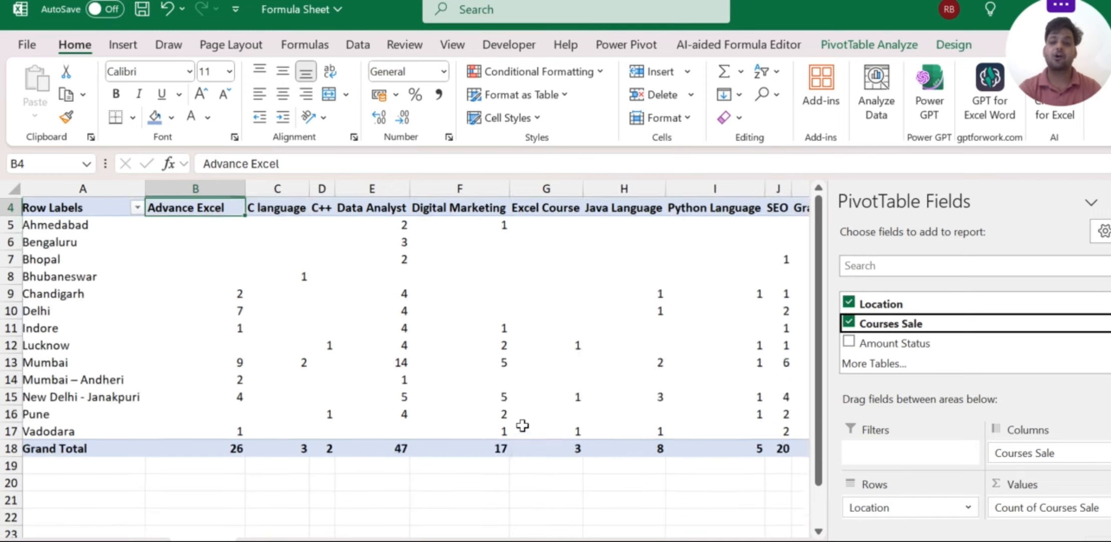
scroll(524, 426, "up", 1)
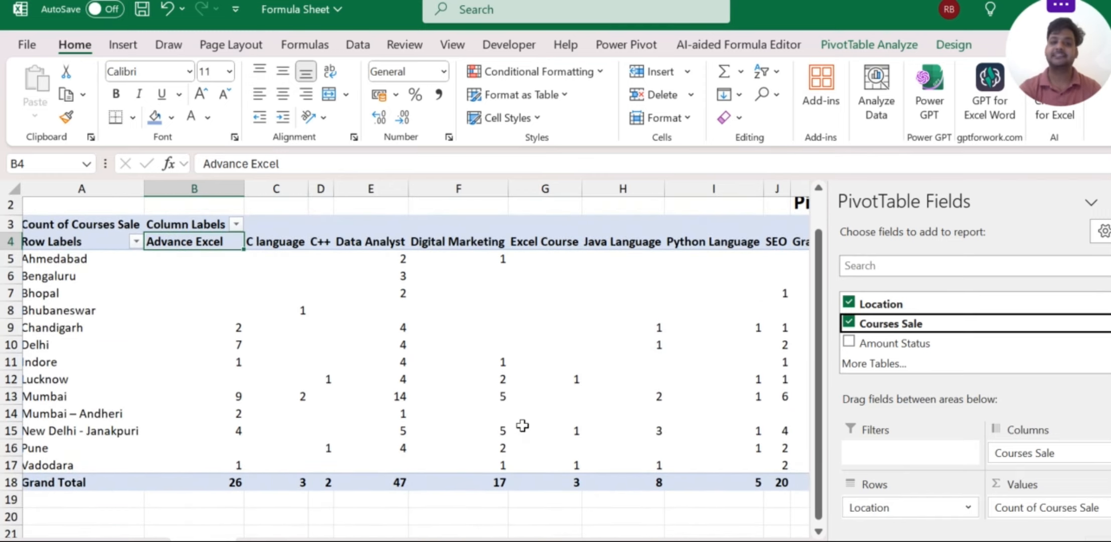
Step: Apply all borders to the PivotTable from the Row Labels header row through the Grand Total row and column
scroll(524, 426, "right", 2)
scroll(522, 425, "left", 2)
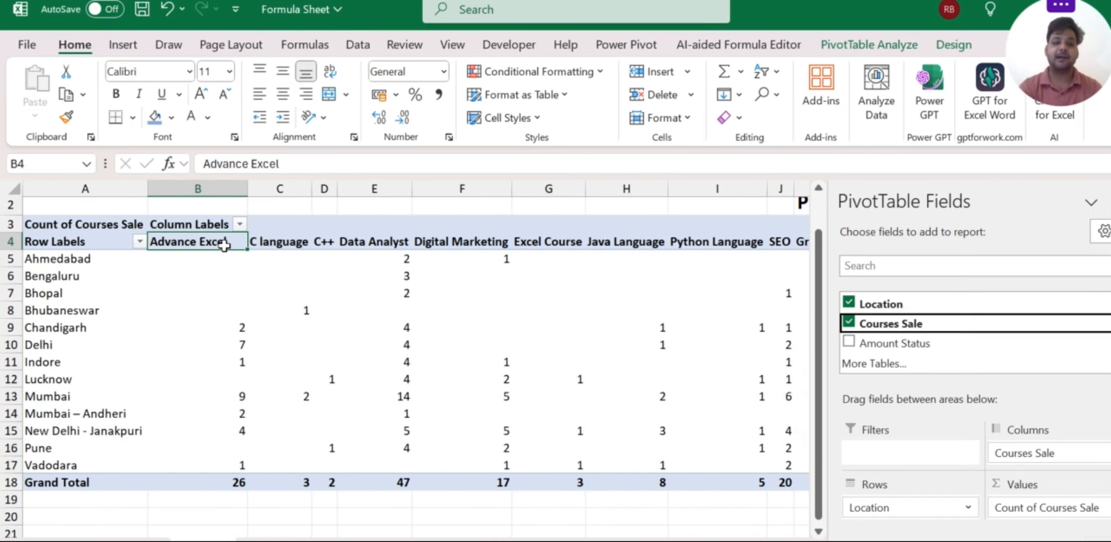
left_click_drag(221, 245, 233, 479)
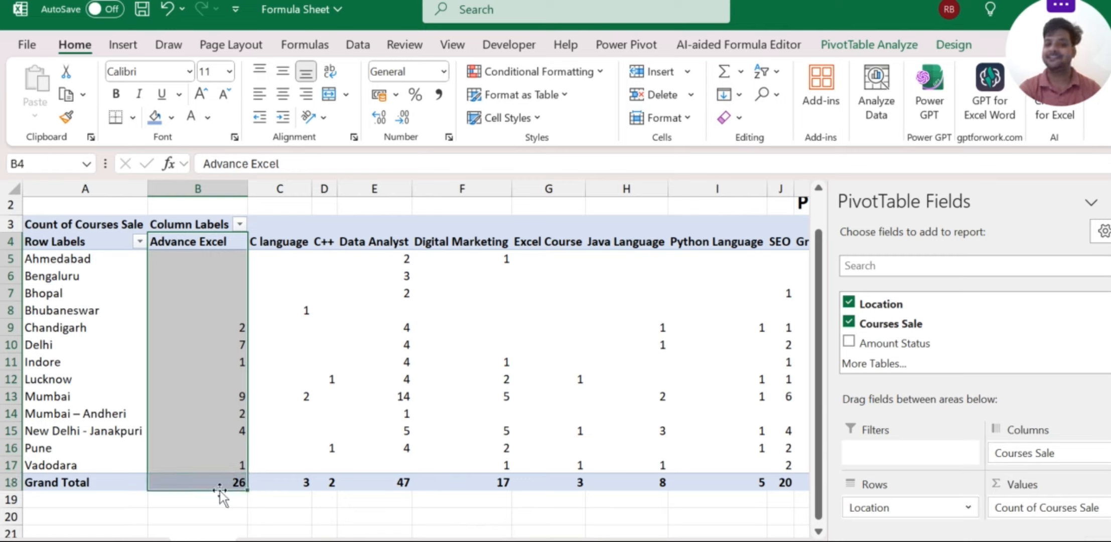
left_click(74, 243)
key("ctrl+shift+Right")
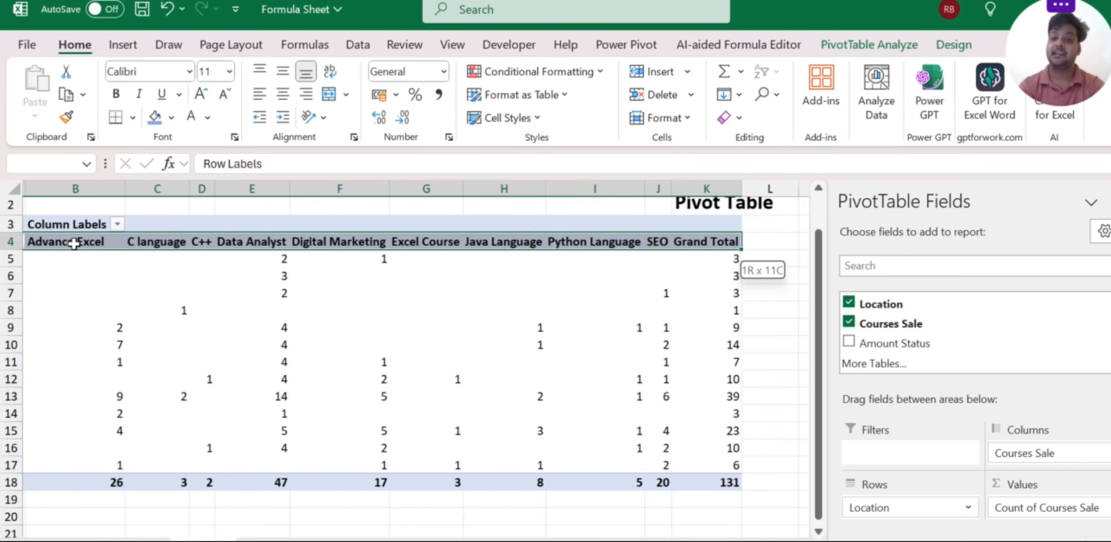
key("ctrl+shift+Down")
key("b")
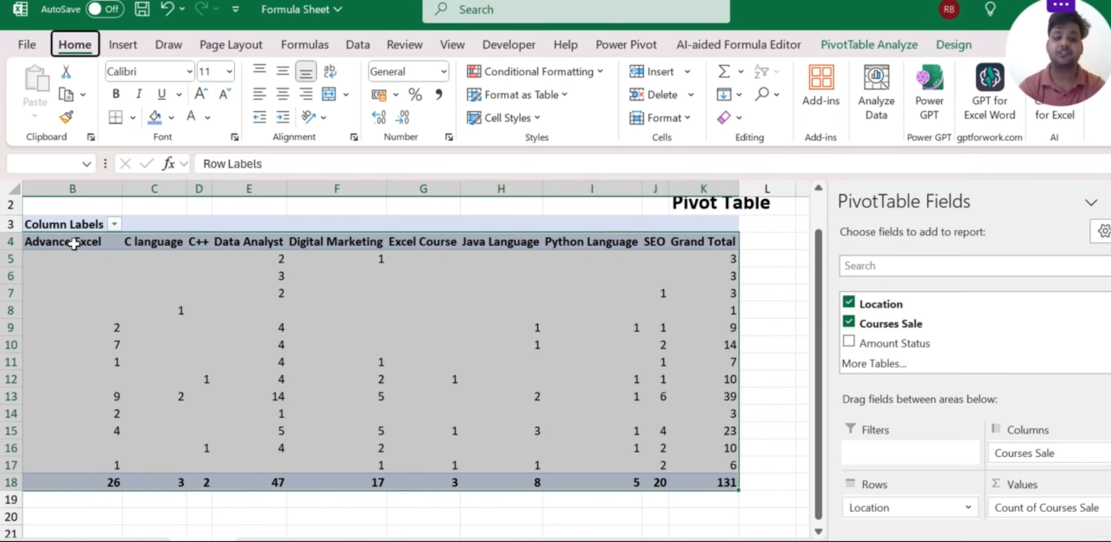
key("a")
scroll(74, 244, "left", 2)
scroll(203, 382, "left", 2)
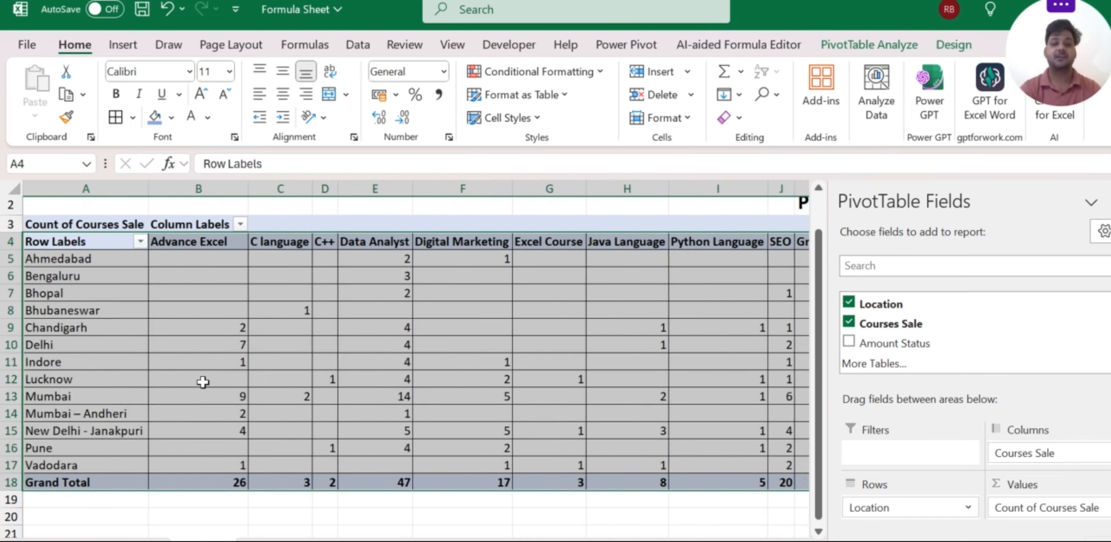
left_click(198, 240)
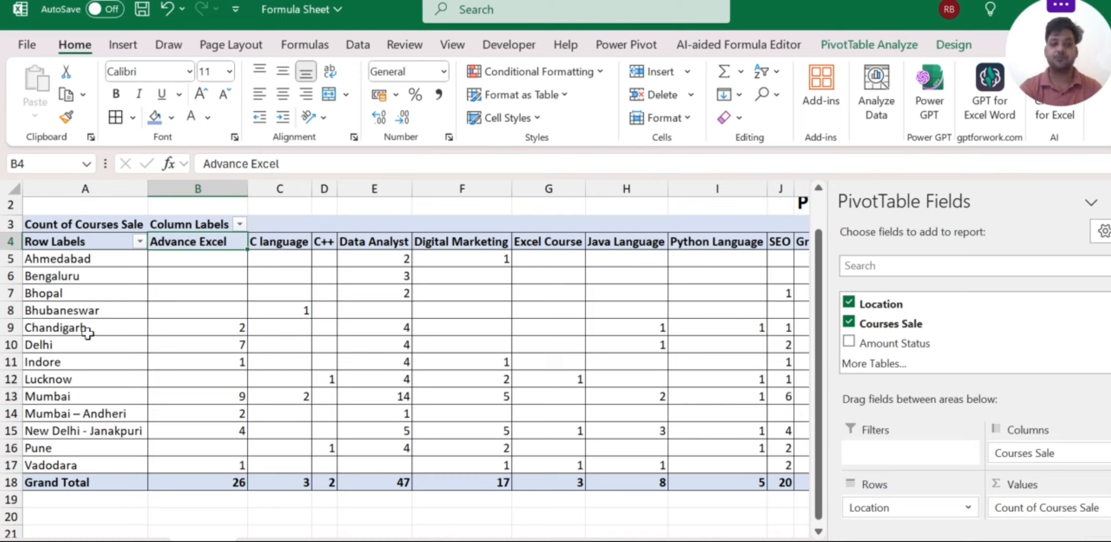
Step: Check the Advance Excel counts for Chandigarh, Delhi and Mumbai, and the C language counts for Bhubaneswar and Mumbai
left_click_drag(86, 330, 199, 327)
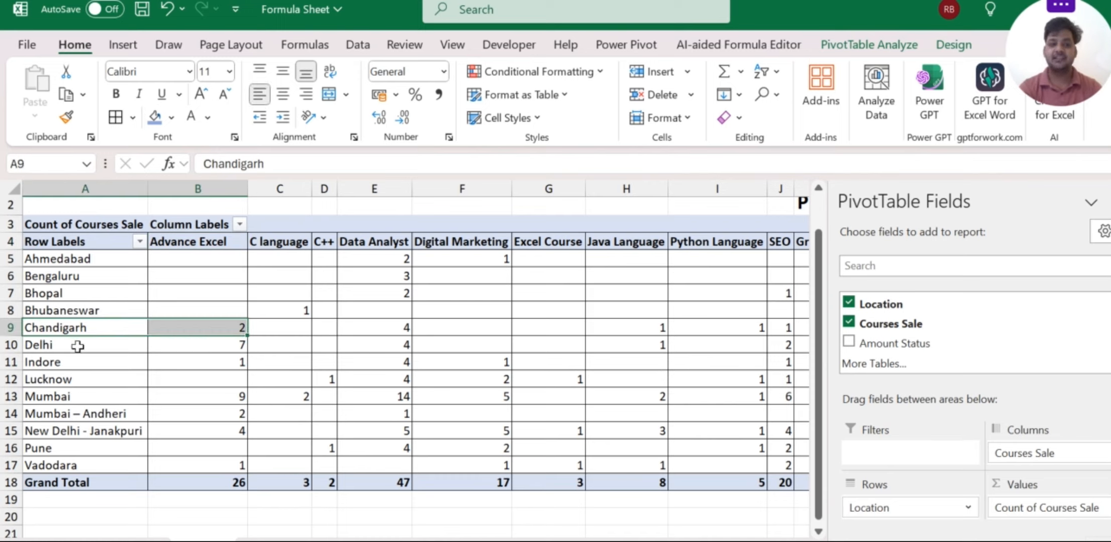
left_click_drag(75, 346, 185, 345)
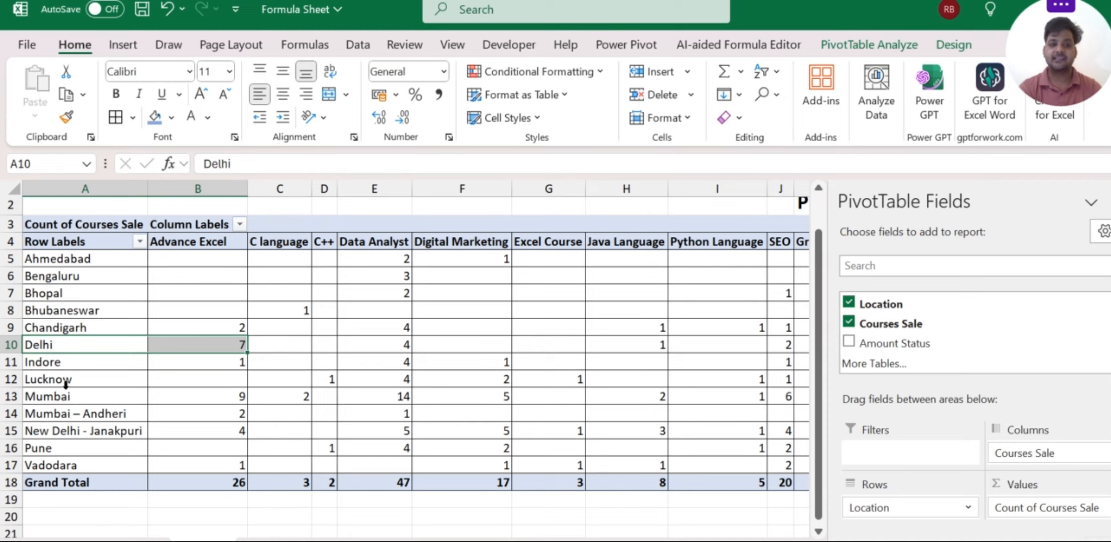
left_click_drag(73, 396, 207, 399)
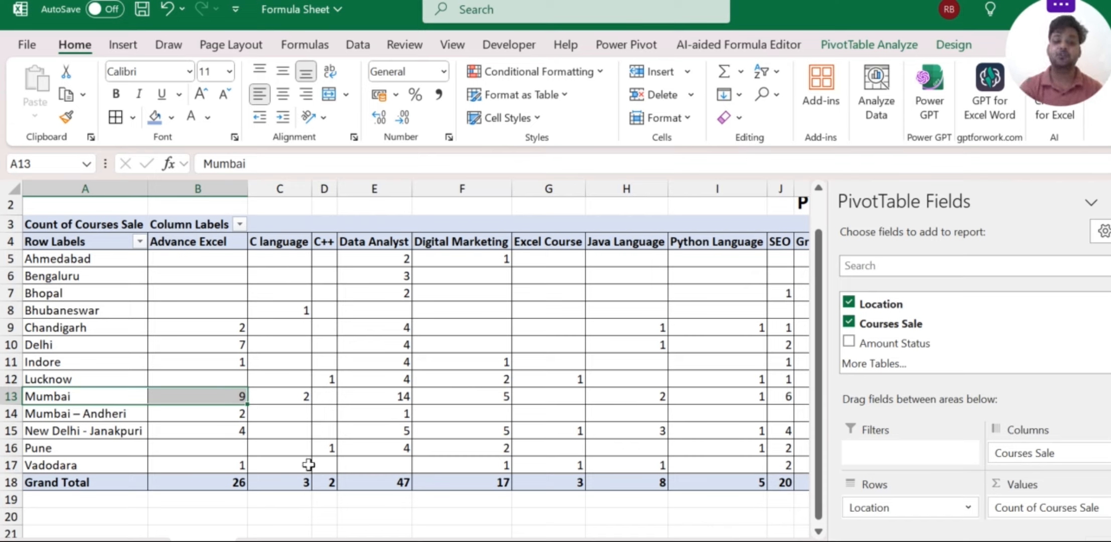
left_click(295, 483)
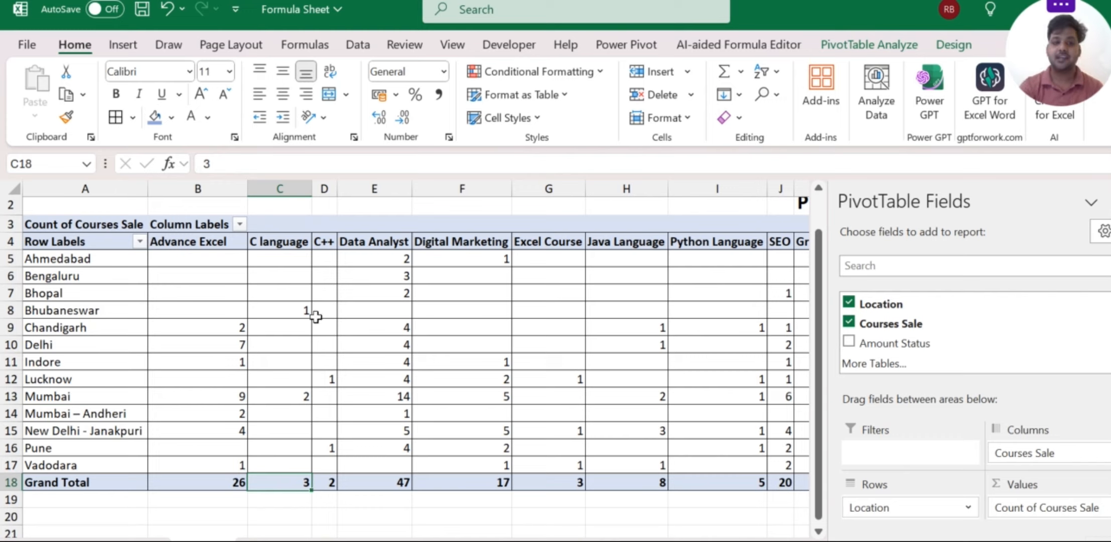
left_click(289, 312)
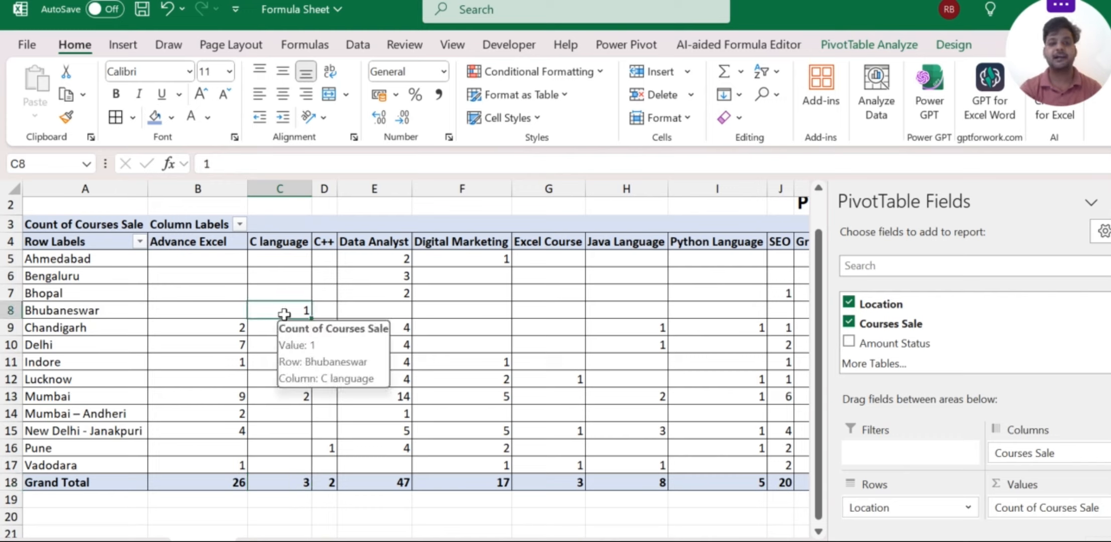
left_click(276, 395)
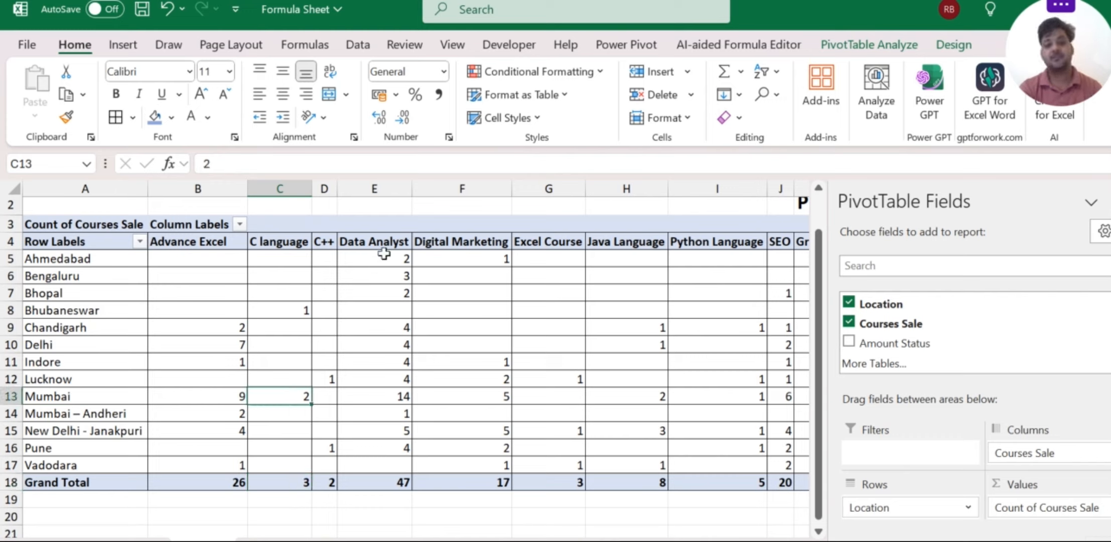
Step: Examine the Data Analyst column city by city, comparing the counts for Bhopal, Chandigarh, Delhi, Indore and Mumbai
left_click_drag(384, 245, 389, 482)
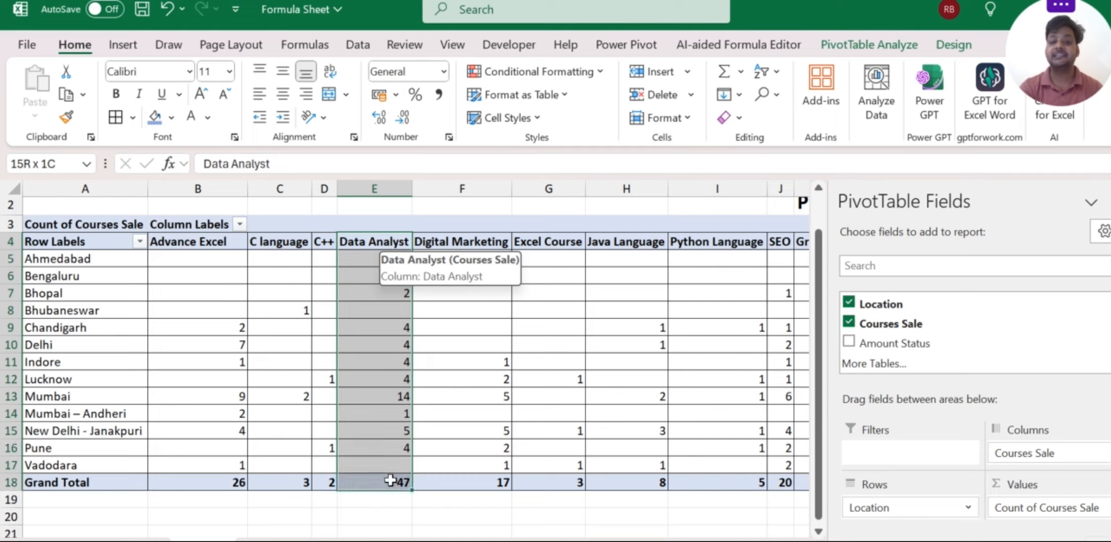
left_click(376, 247)
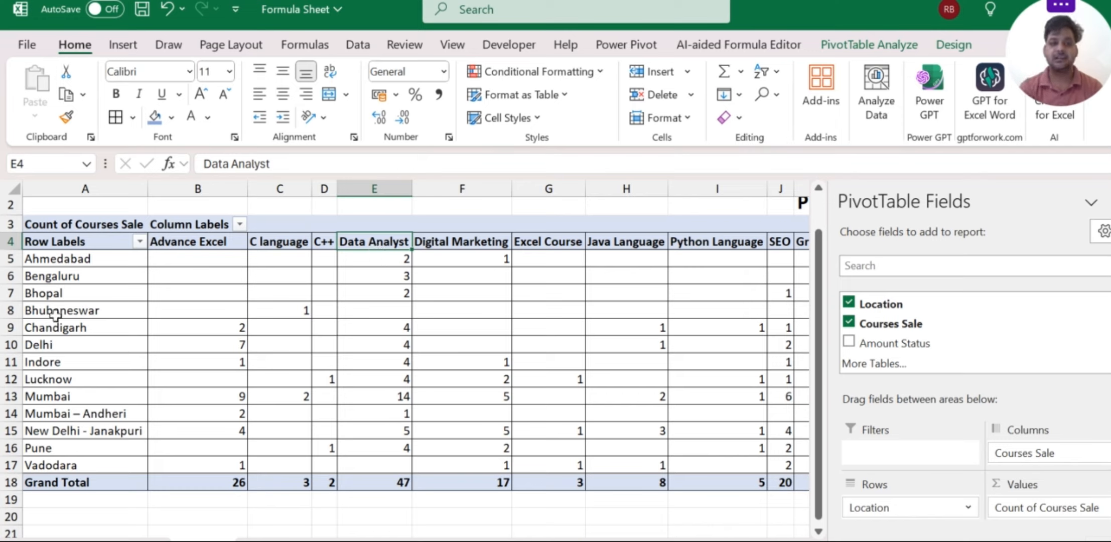
left_click(361, 296)
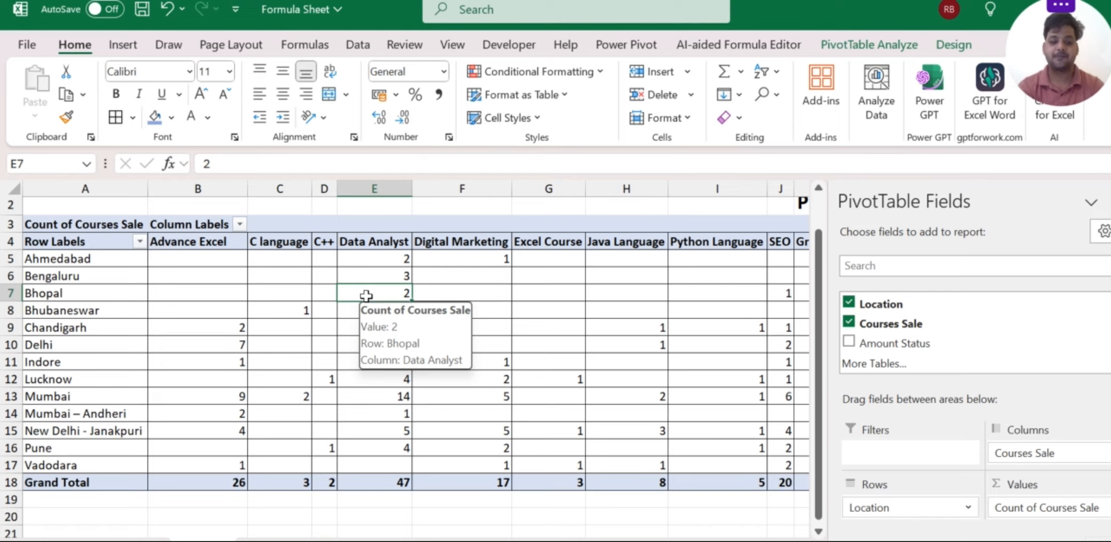
key("shift+space")
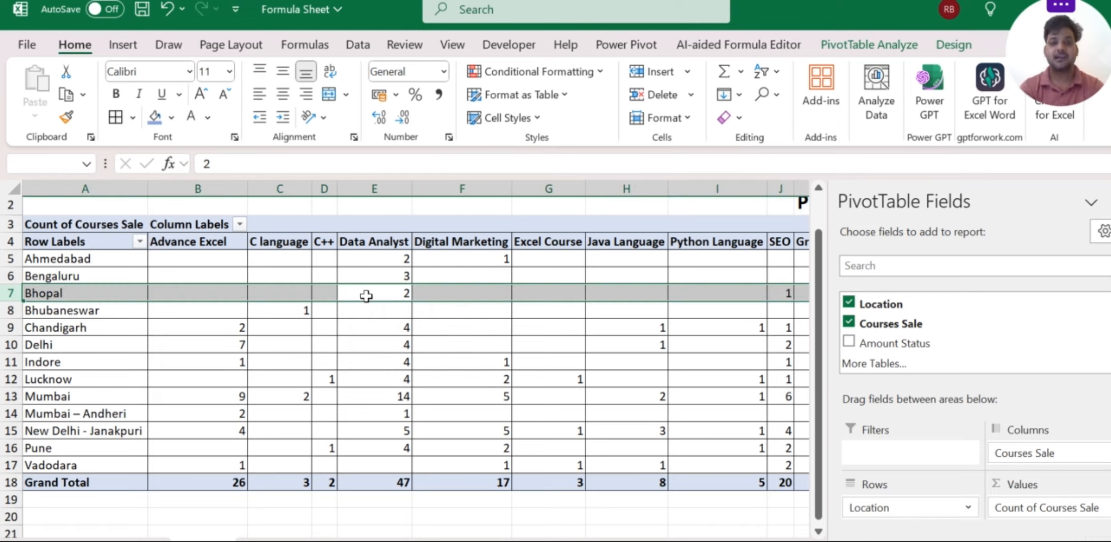
key("Down")
key("Down")
key("shift+space")
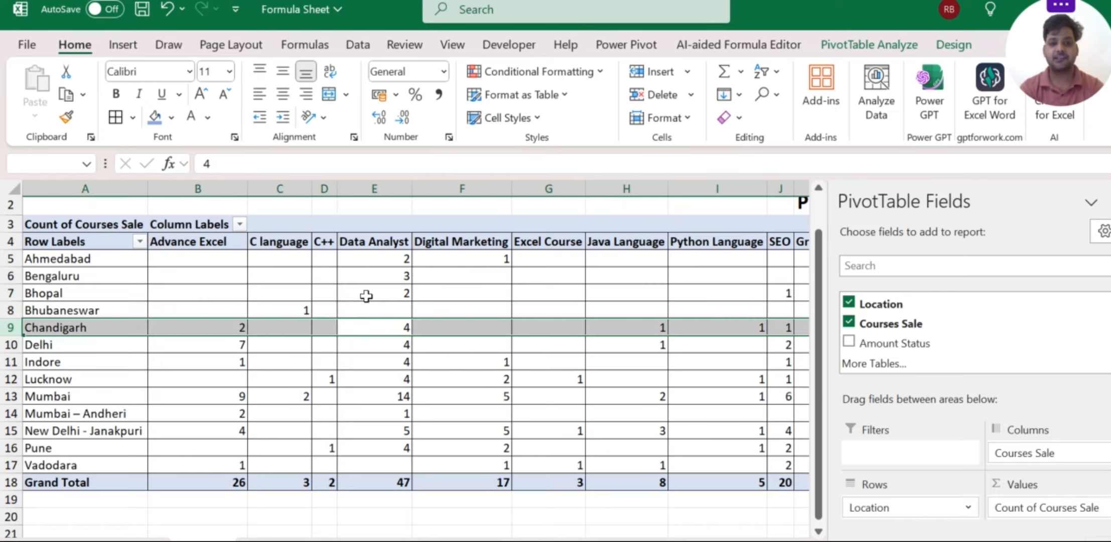
key("Down")
key("shift+space")
key("Down")
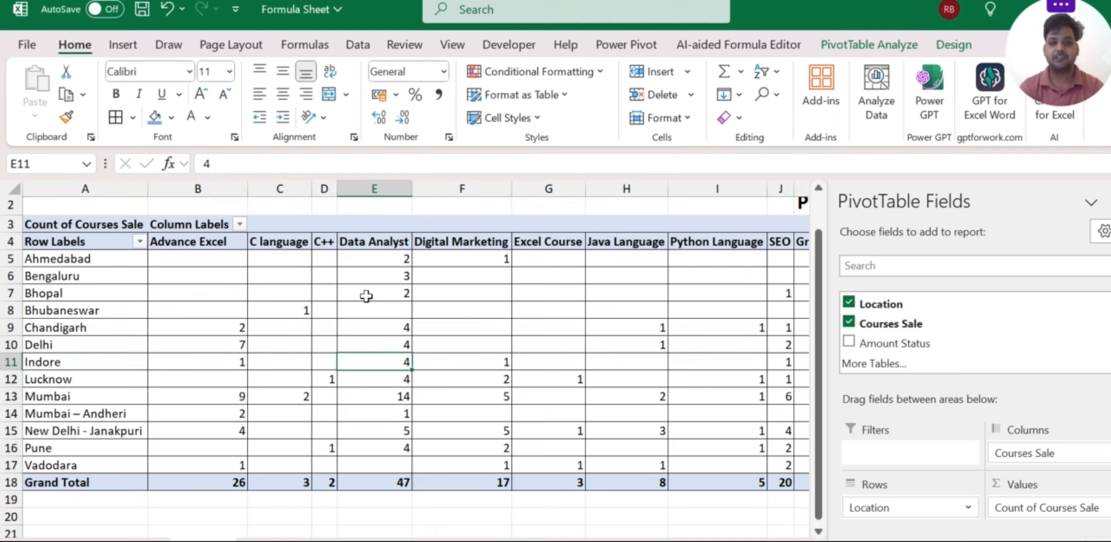
key("shift+space")
key("Down")
key("Down")
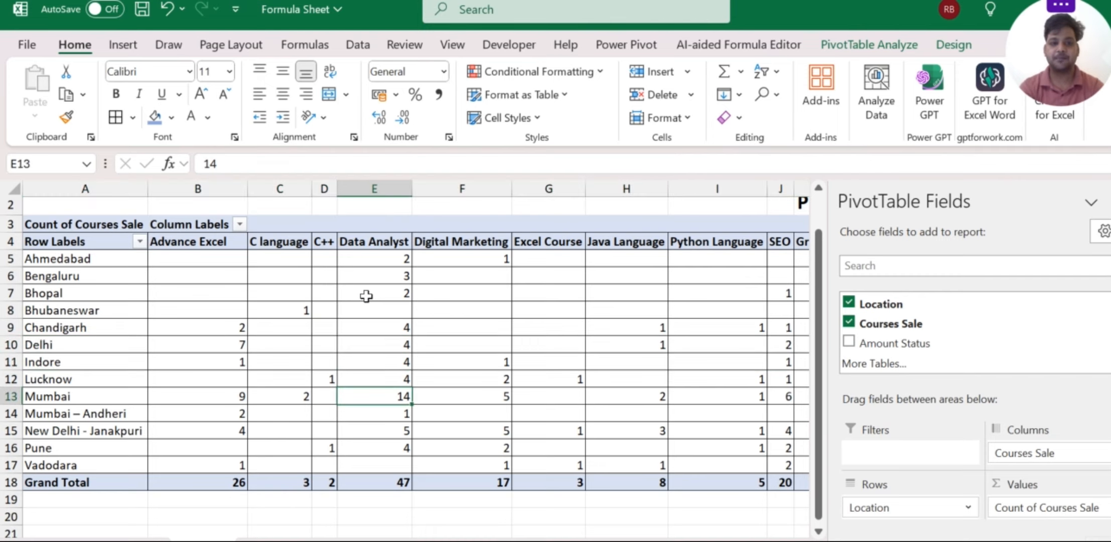
key("shift+space")
key("Right")
key("Left")
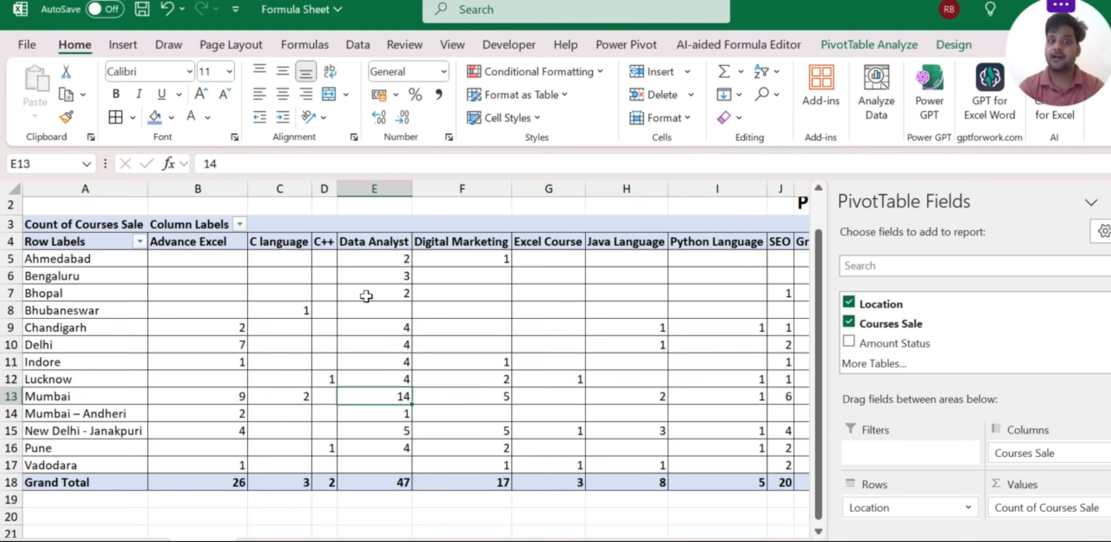
key("Up")
key("Up")
key("Up")
key("Up")
key("Up")
key("Up")
key("Up")
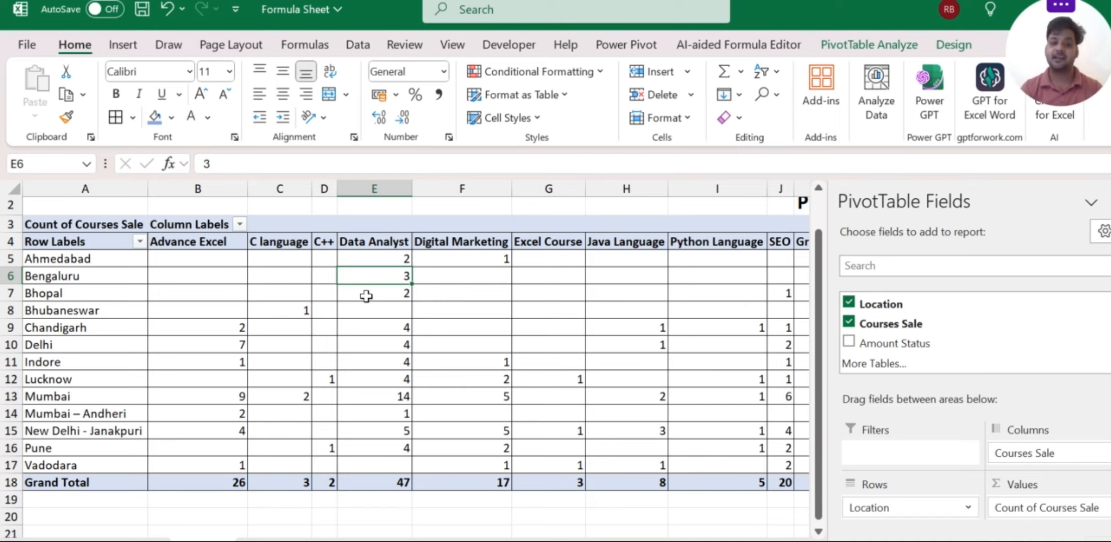
Step: Check the overall Grand Total and the Digital Marketing counts for Ahmedabad, Mumbai and New Delhi - Janakpuri
scroll(521, 372, "right", 4)
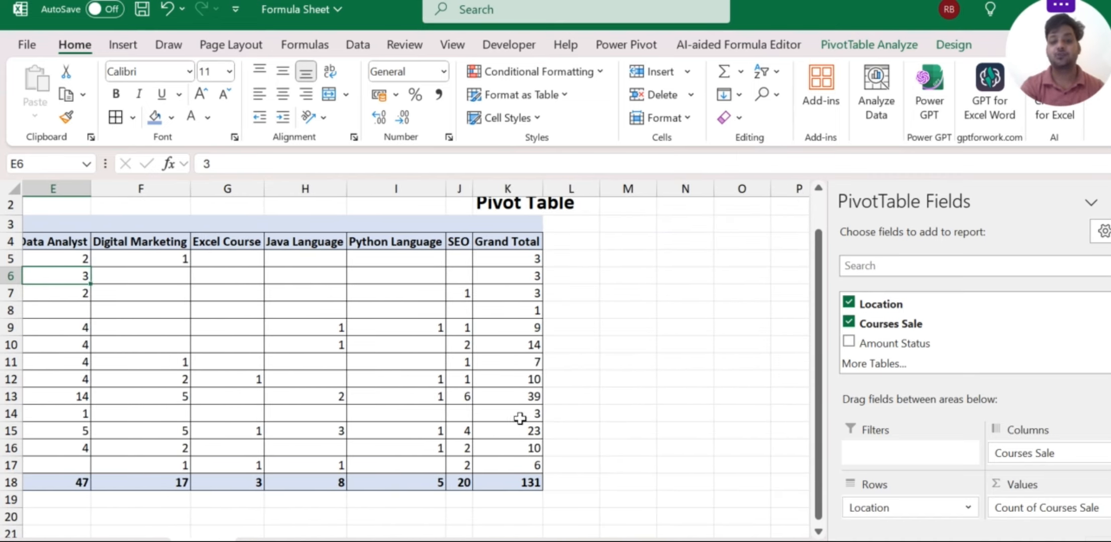
mouse_move(520, 483)
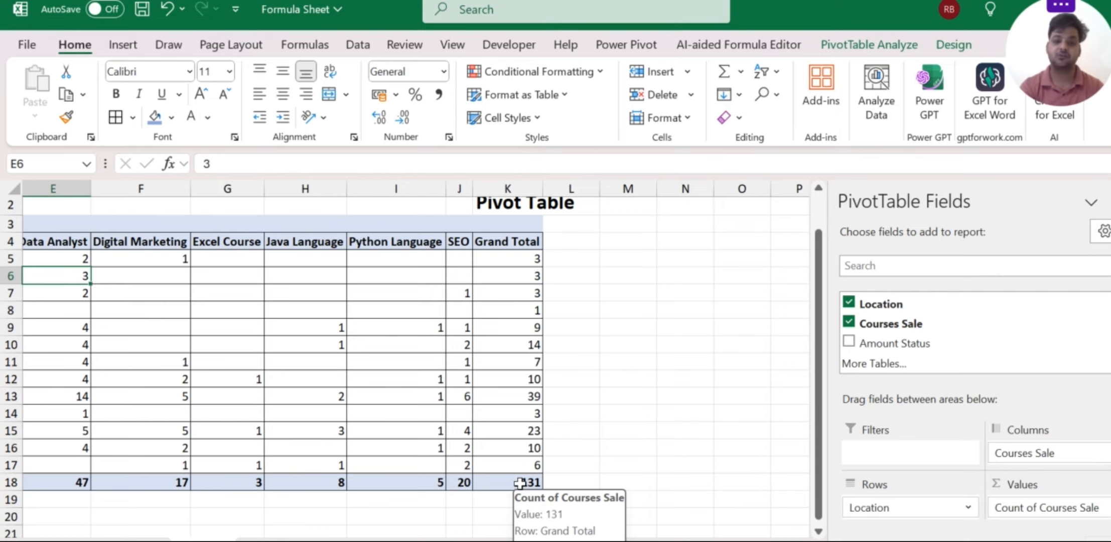
scroll(401, 447, "left", 4)
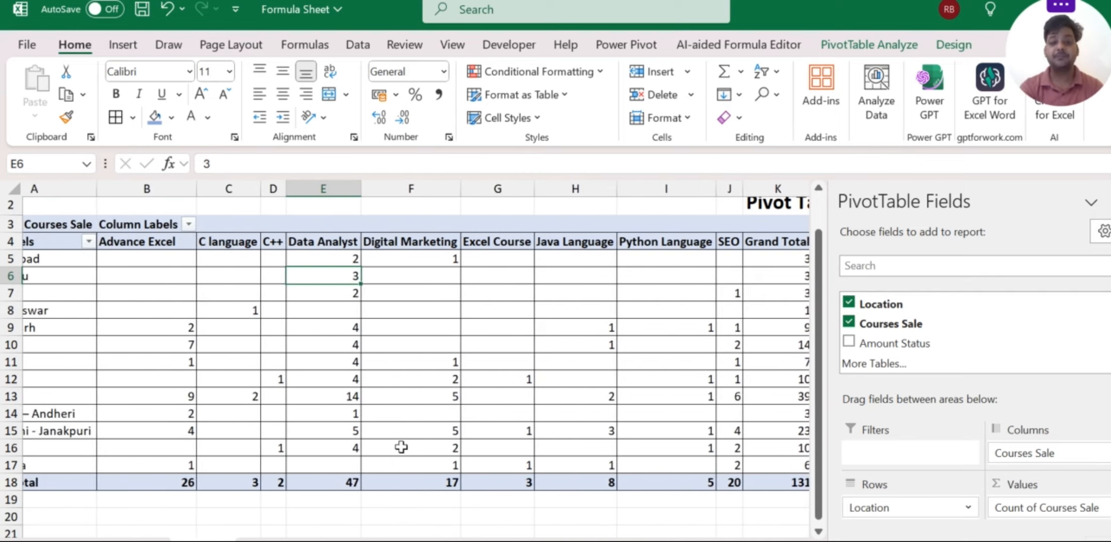
scroll(401, 447, "left", 2)
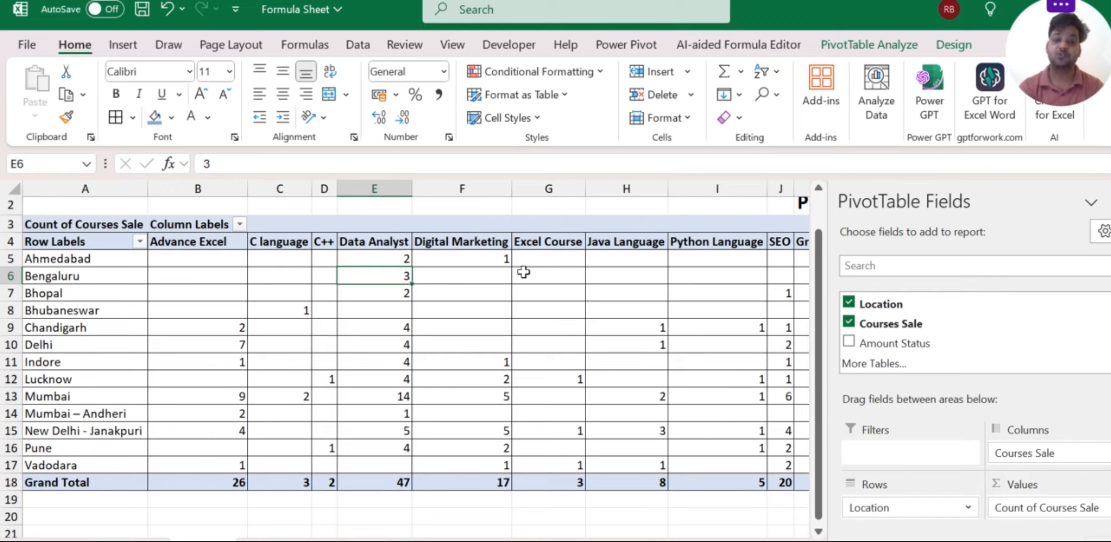
left_click(477, 259)
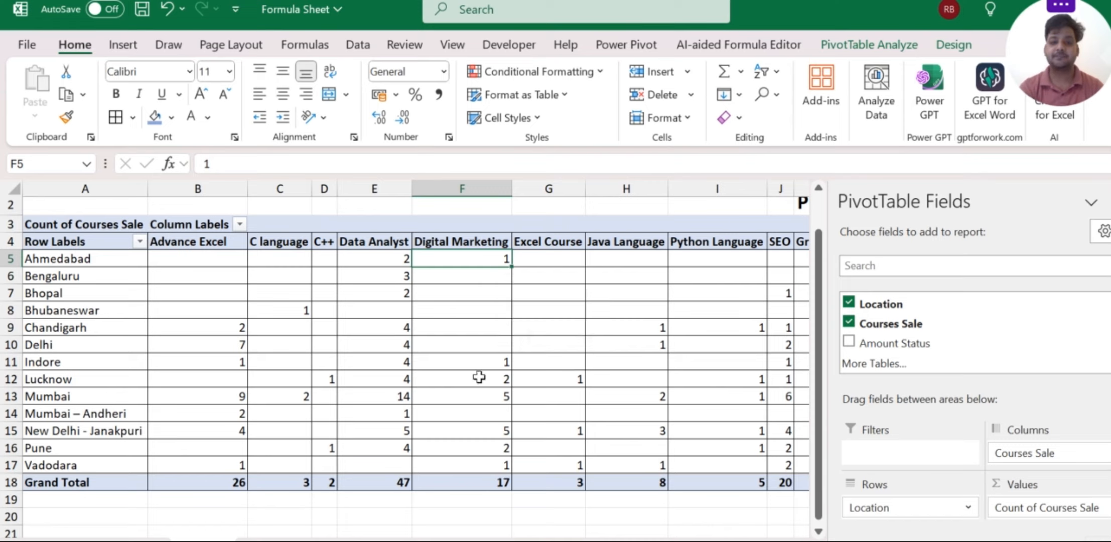
left_click(479, 397)
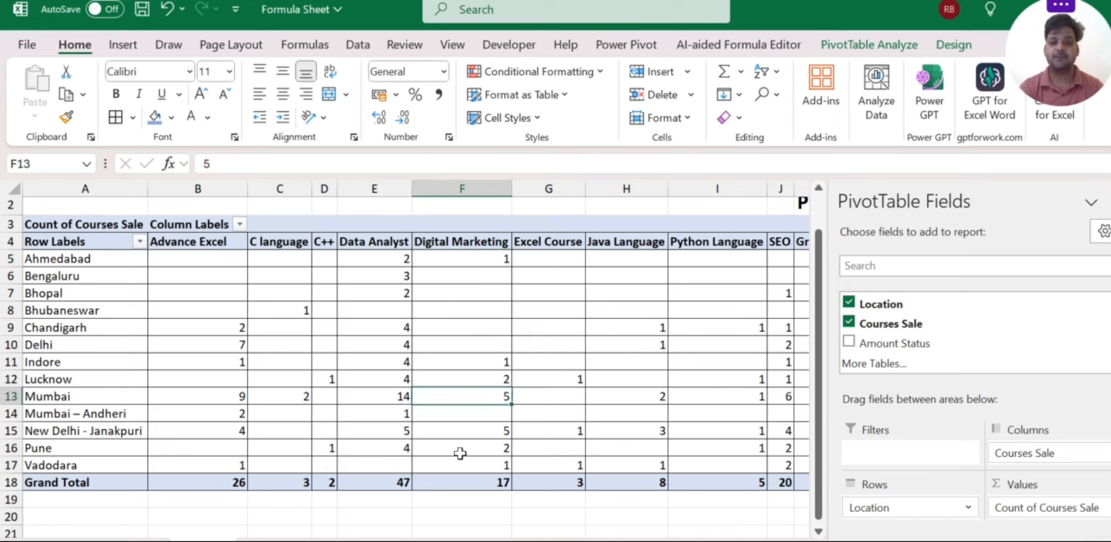
left_click(450, 432)
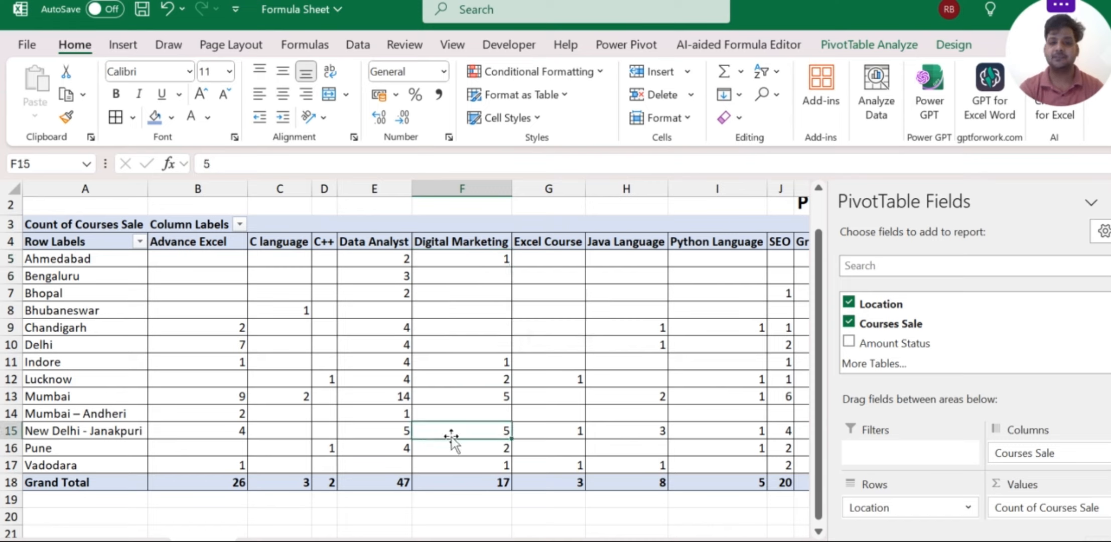
left_click(608, 313)
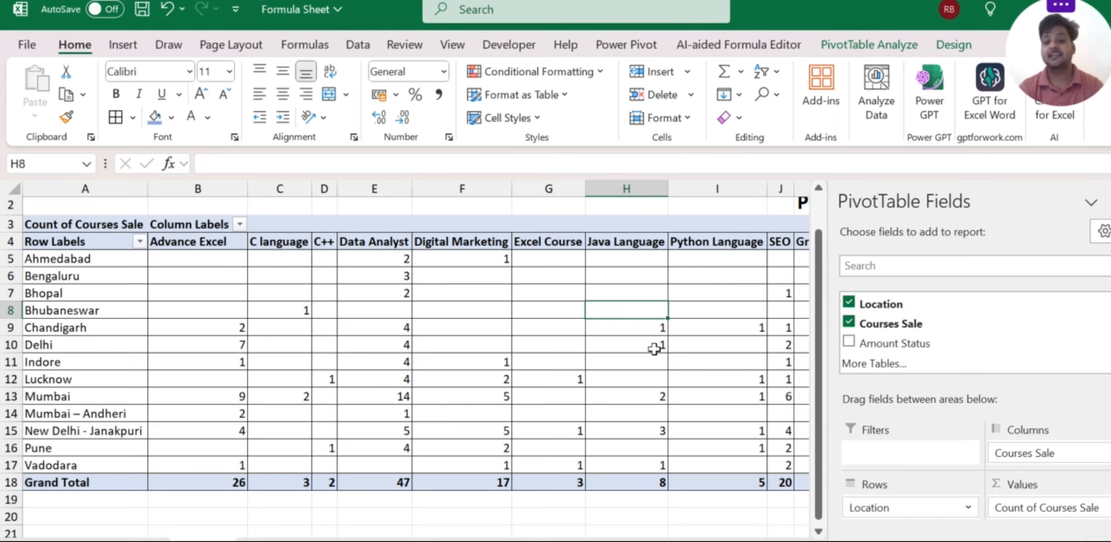
Step: Examine Mumbai's counts across all courses, including SEO, and compare its total with the other locations in the Grand Total column
scroll(654, 348, "right", 3)
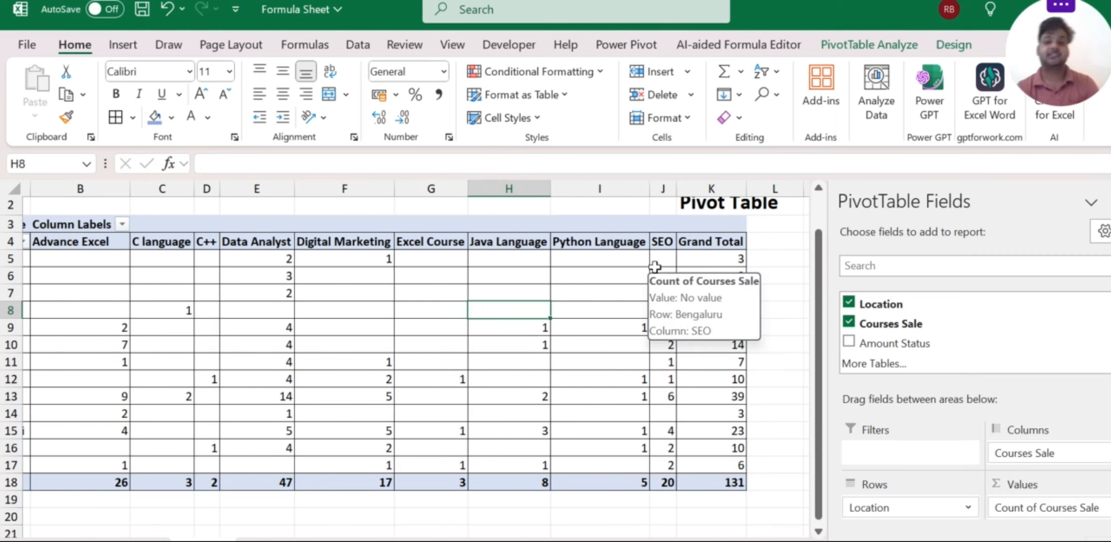
left_click(671, 402)
key("shift+space")
scroll(667, 400, "left", 3)
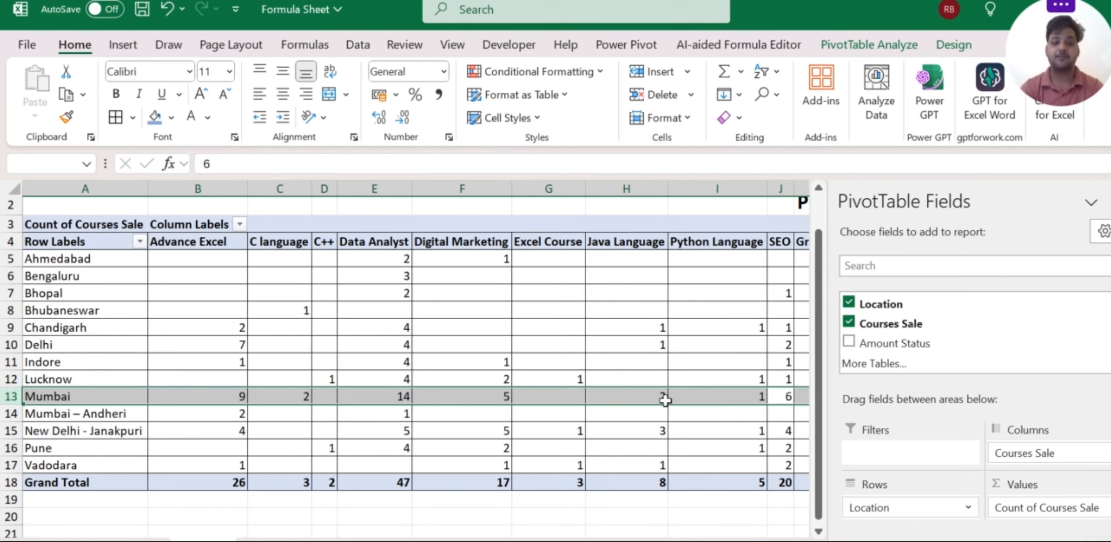
scroll(583, 414, "right", 3)
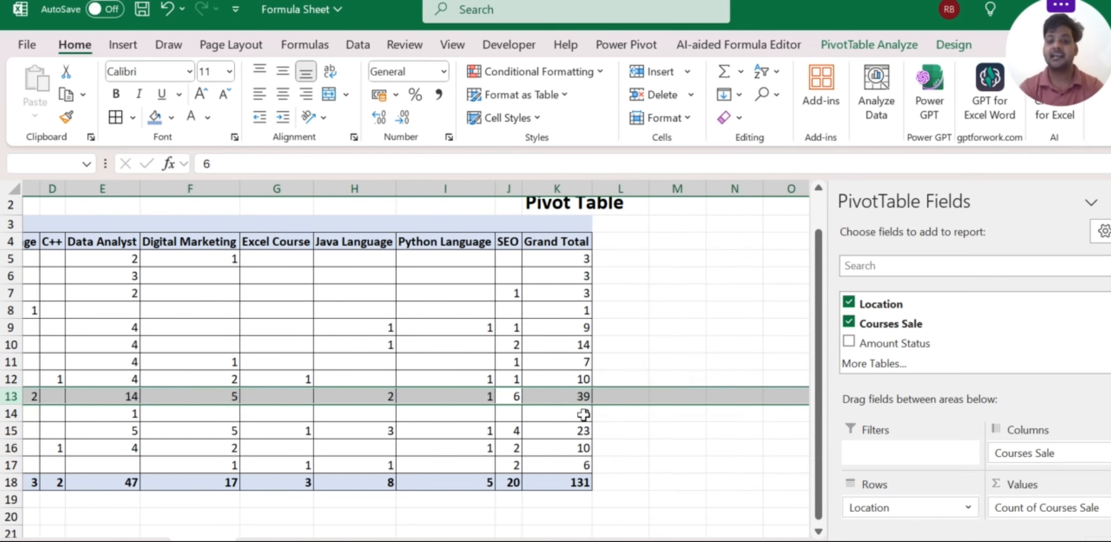
left_click(534, 396)
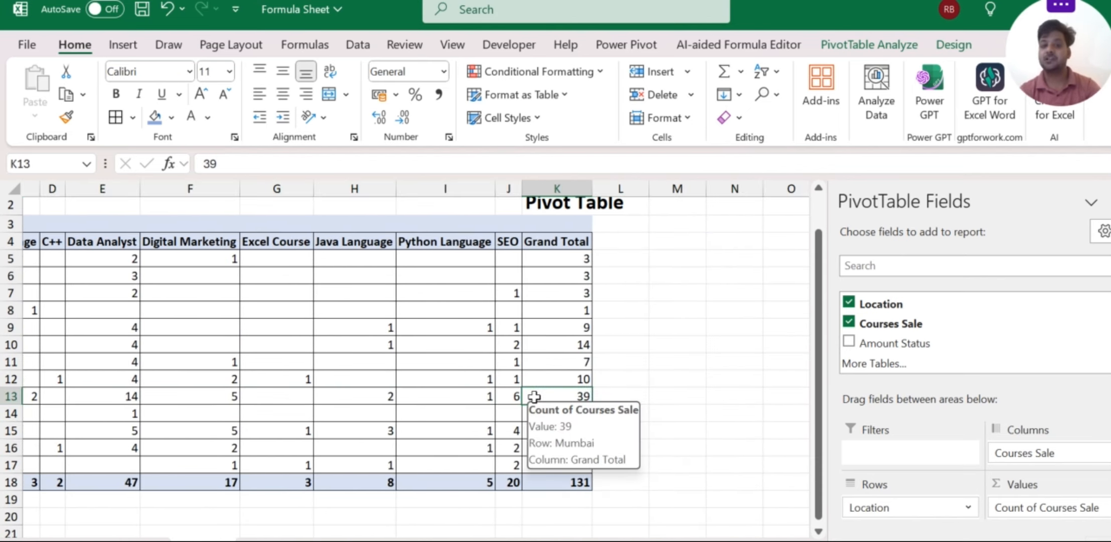
left_click(563, 234)
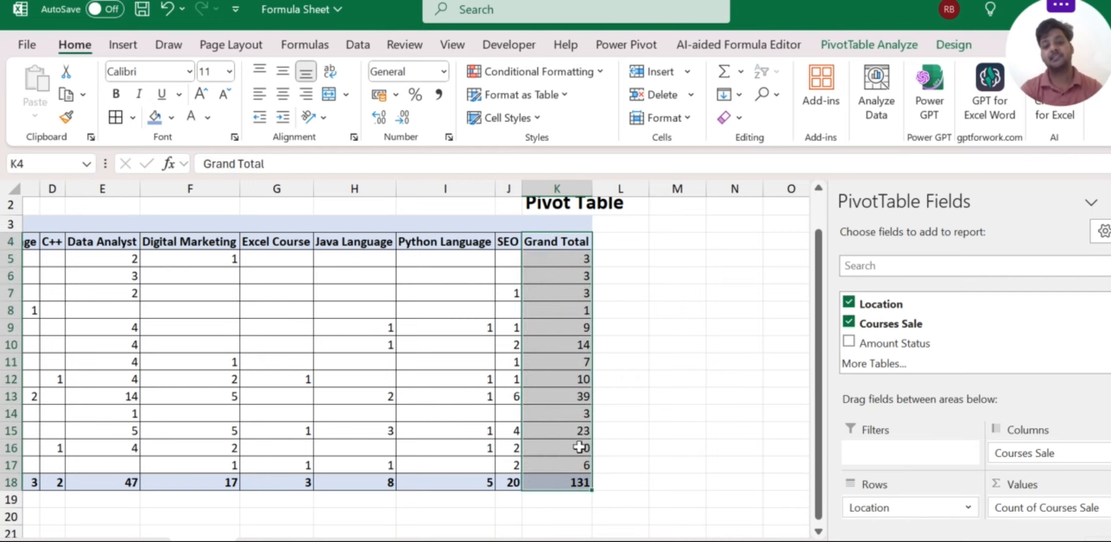
left_click(563, 396)
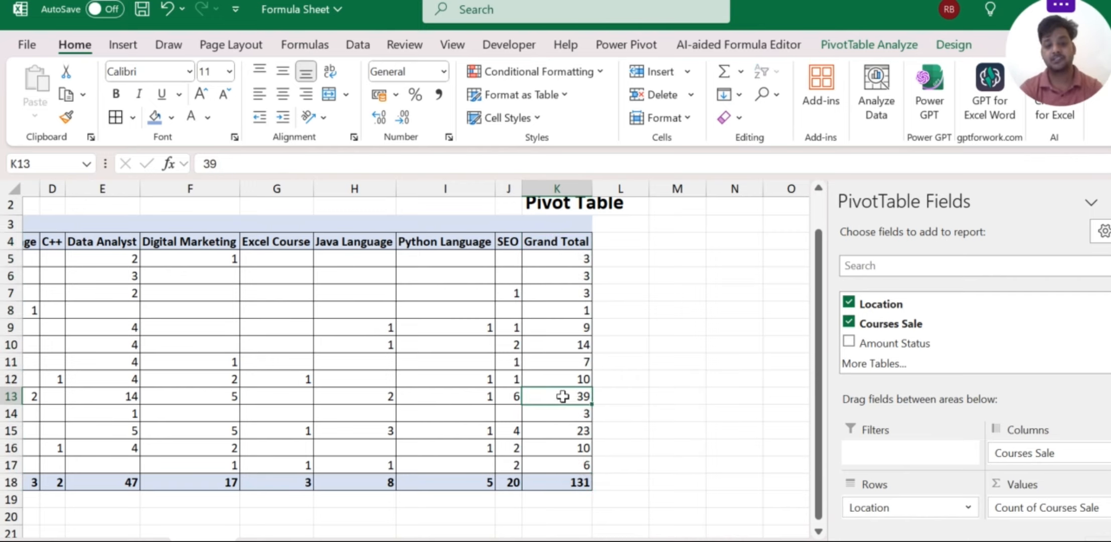
Step: Highlight the entire Mumbai row and review its counts from Advance Excel through to the Grand Total column
key("shift+space")
scroll(563, 396, "left", 2)
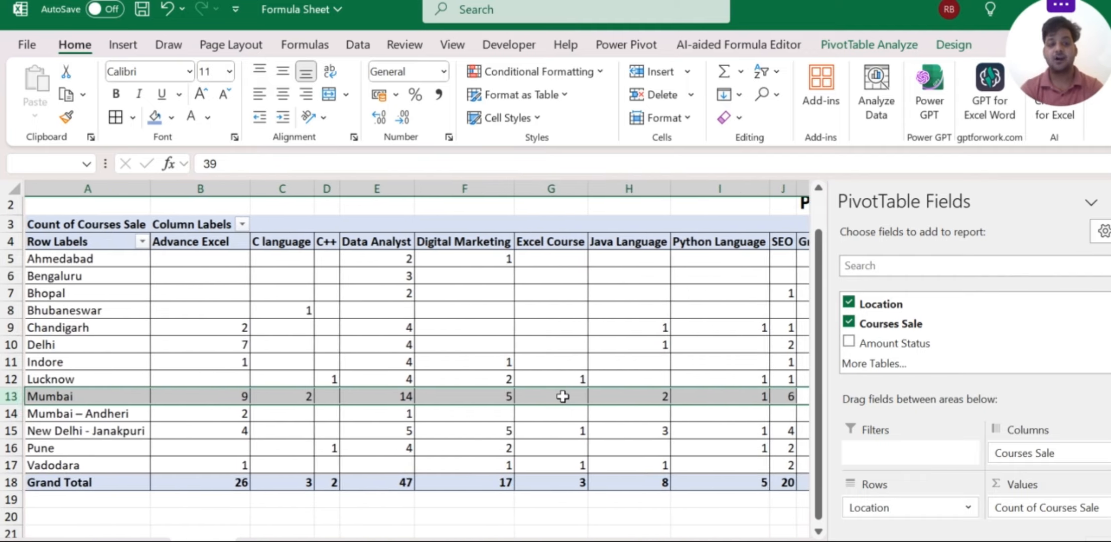
scroll(563, 397, "right", 1)
scroll(563, 396, "right", 1)
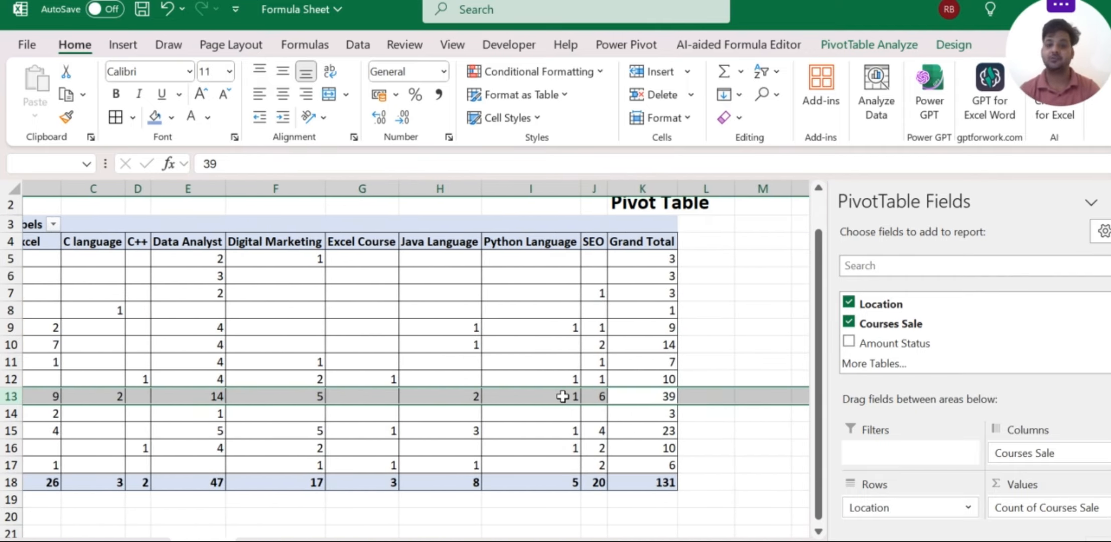
scroll(563, 396, "left", 3)
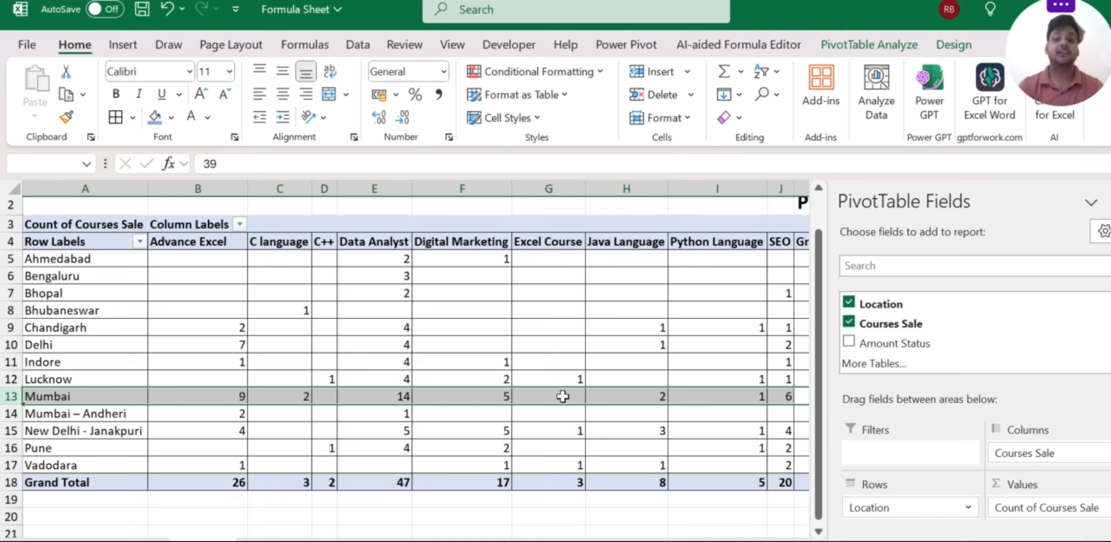
scroll(563, 396, "right", 3)
scroll(563, 396, "left", 1)
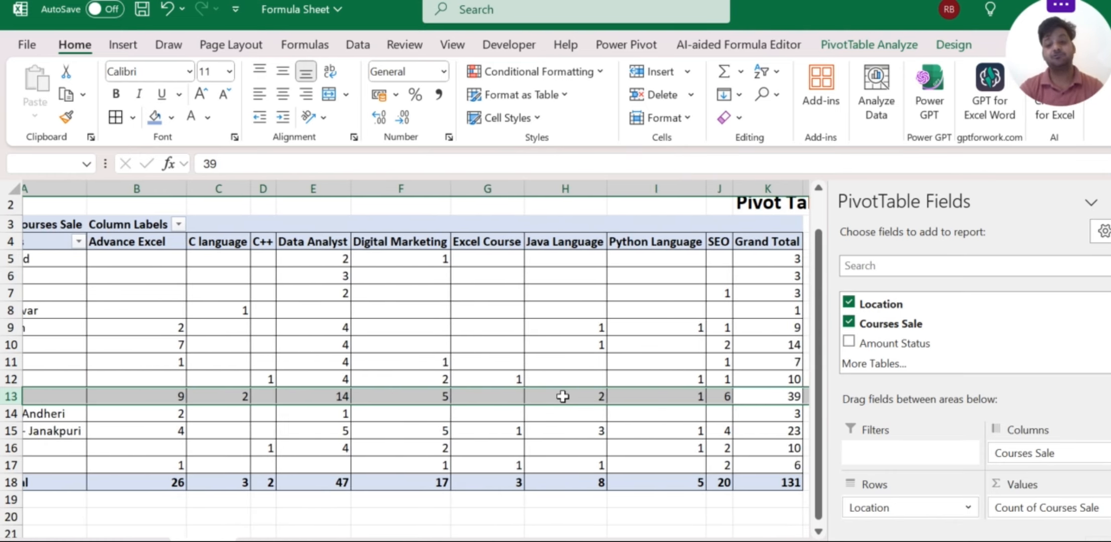
scroll(563, 396, "left", 2)
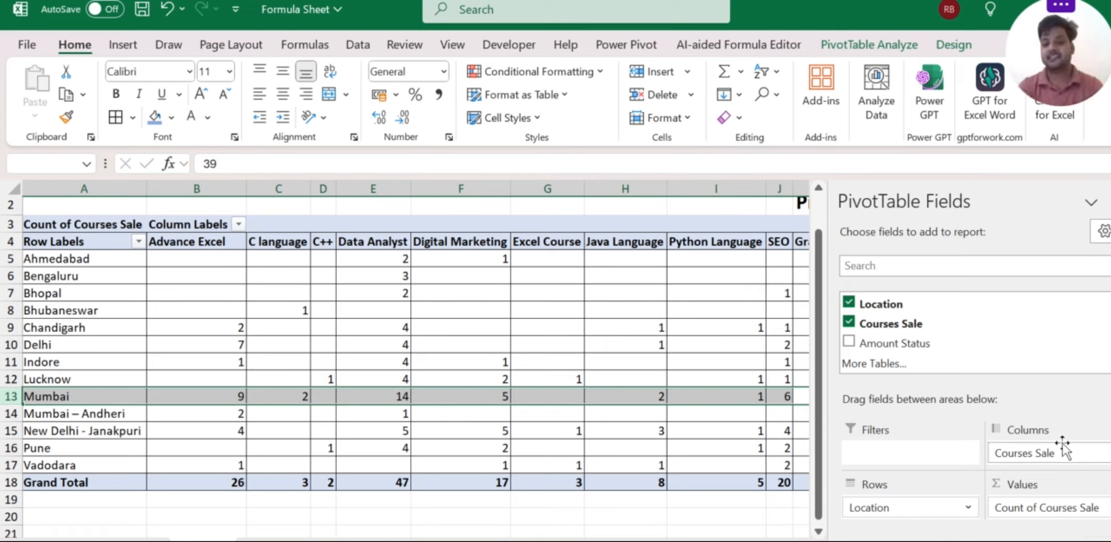
Step: Clear the PivotTable layout by removing Courses Sale from the columns, Location from the rows and Count of Courses Sale from the values
left_click(1053, 452)
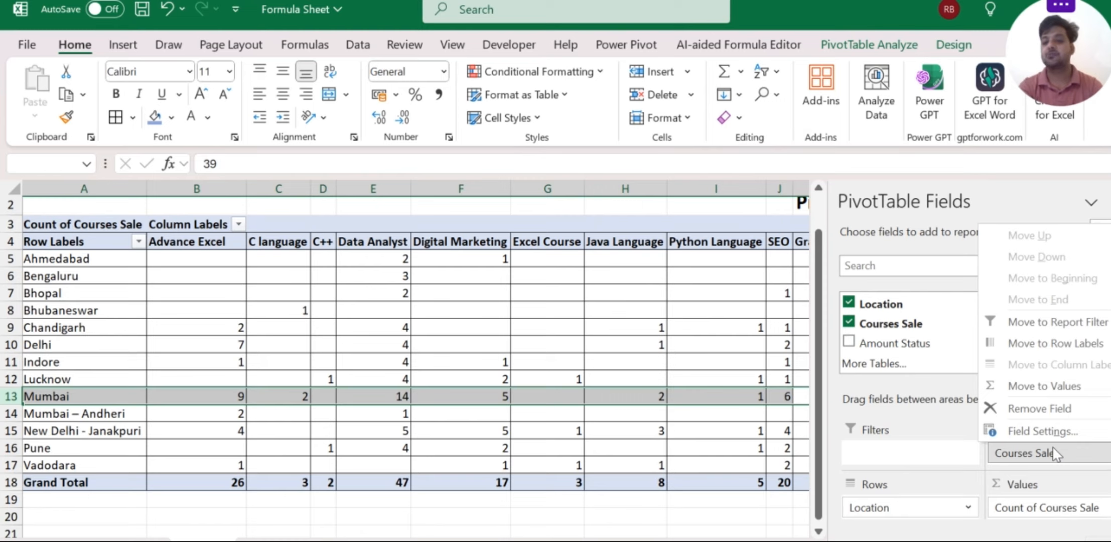
left_click(1045, 408)
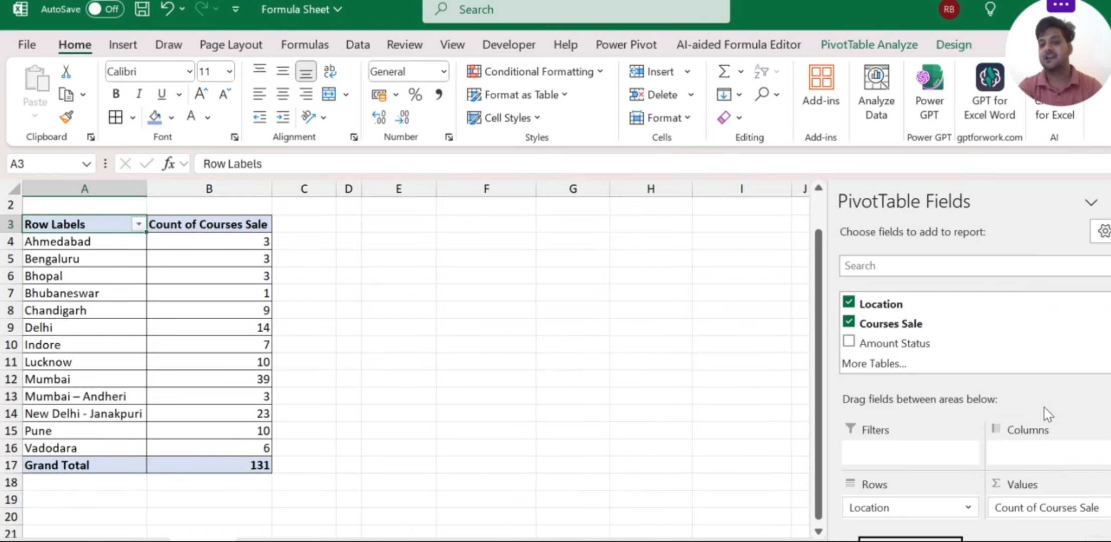
left_click(910, 507)
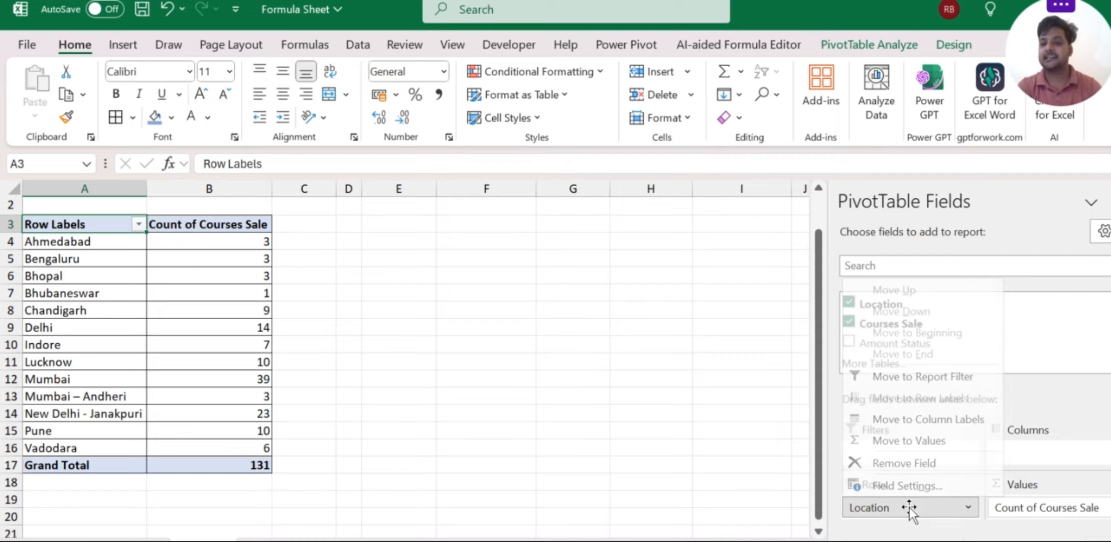
left_click(917, 467)
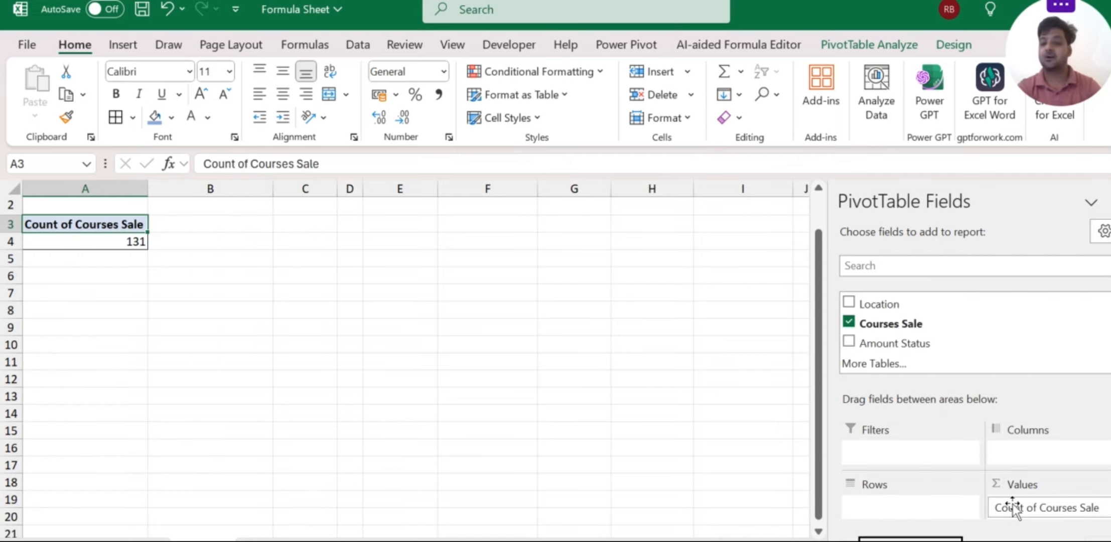
left_click(1025, 508)
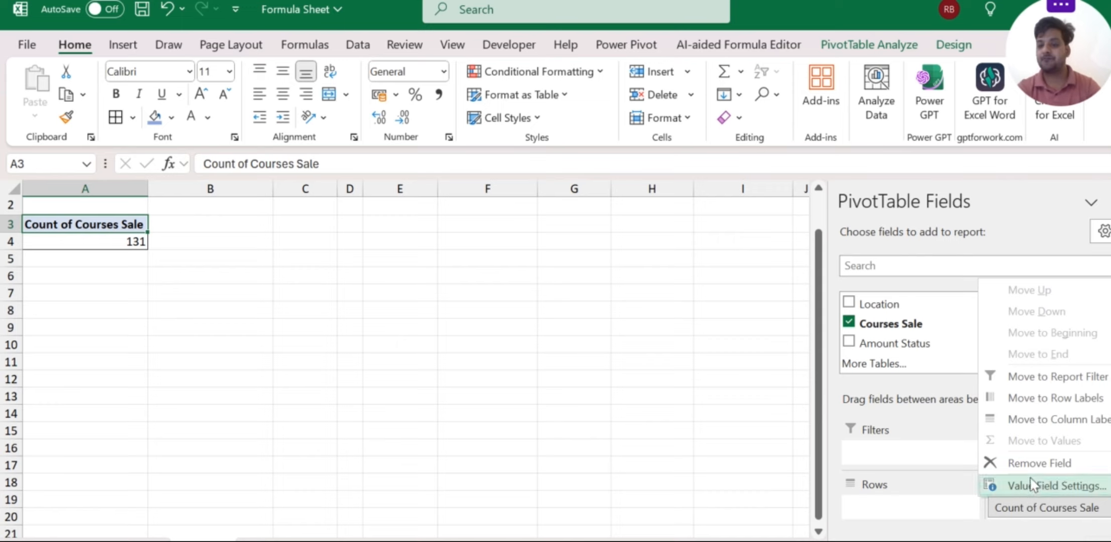
left_click(1023, 463)
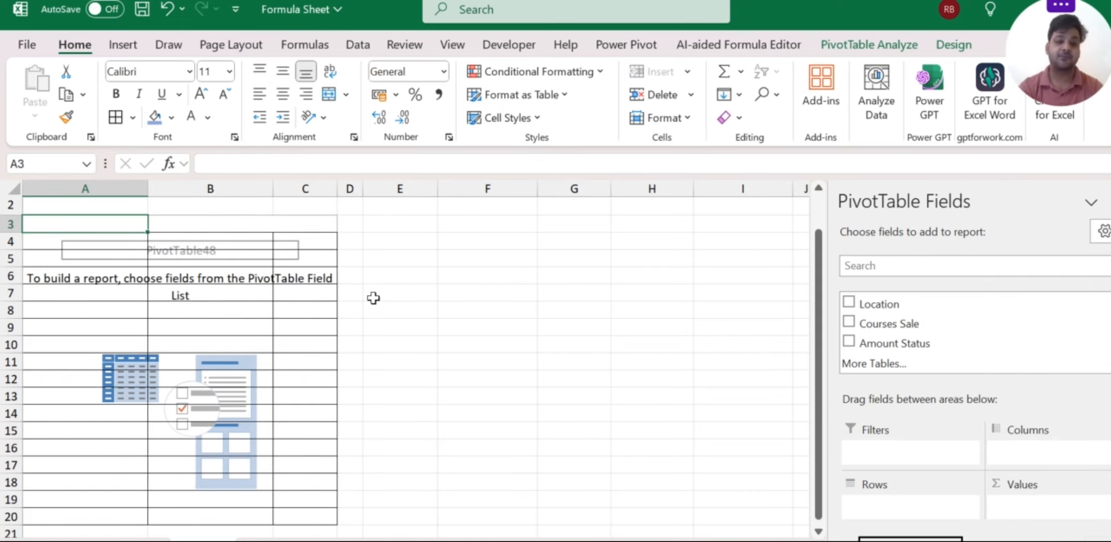
Step: Lay out the empty PivotTable with Sale's team Name as rows and the count of Courses Sale as values
left_click(258, 296)
left_click(201, 246)
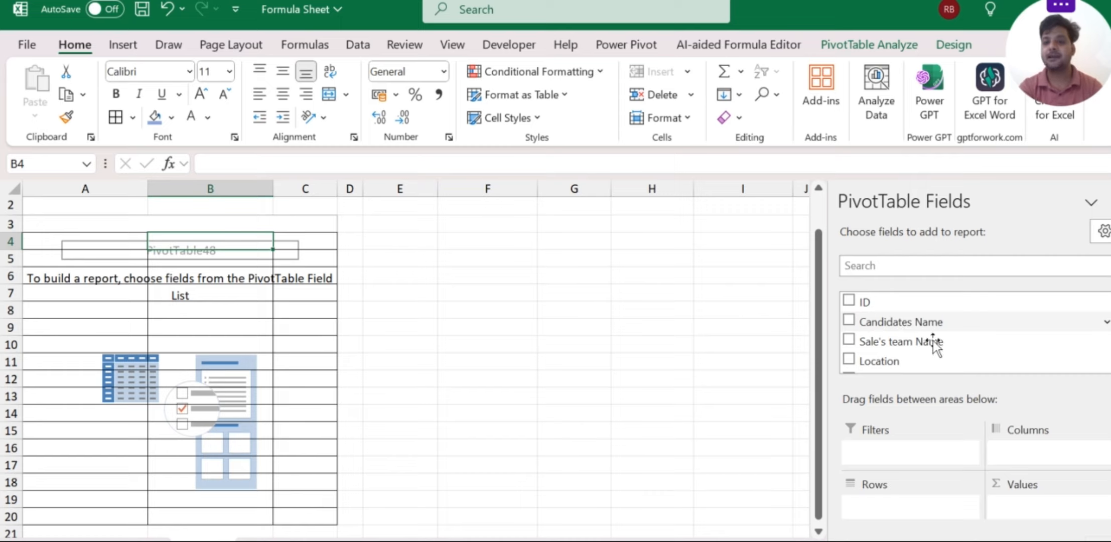
left_click_drag(916, 342, 888, 511)
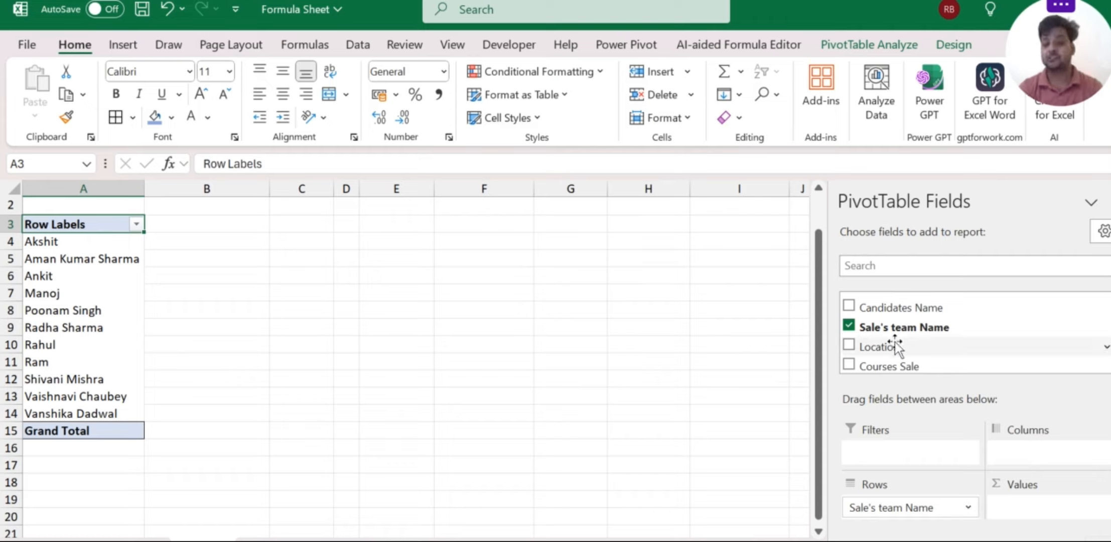
scroll(895, 347, "down", 1)
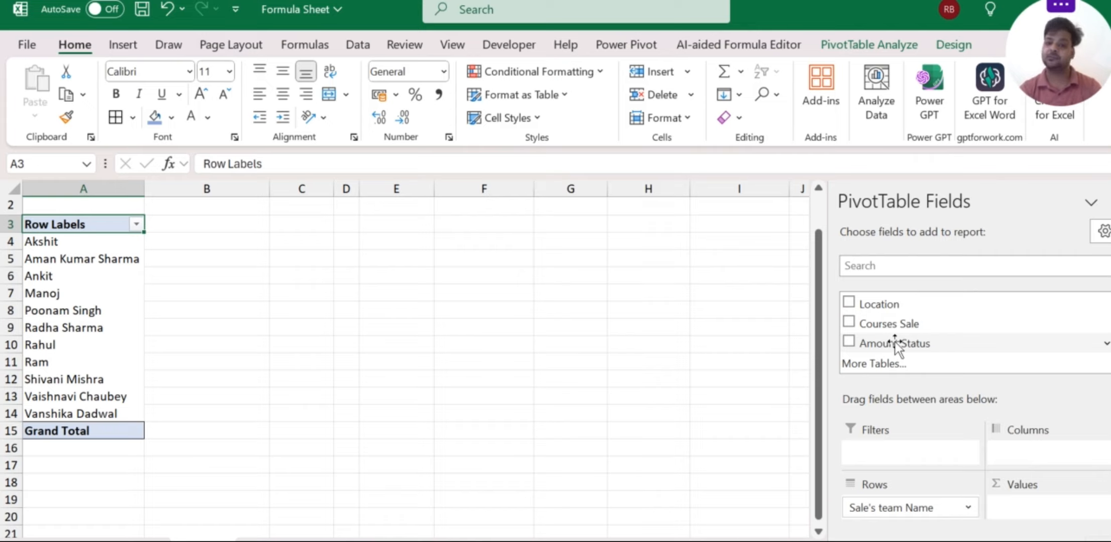
scroll(895, 346, "up", 1)
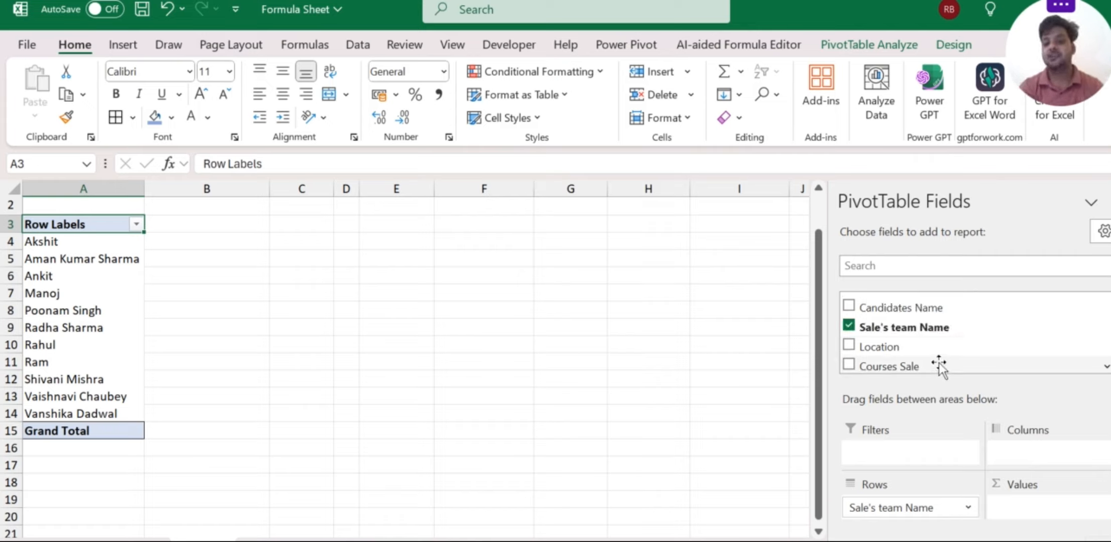
left_click_drag(917, 366, 1038, 511)
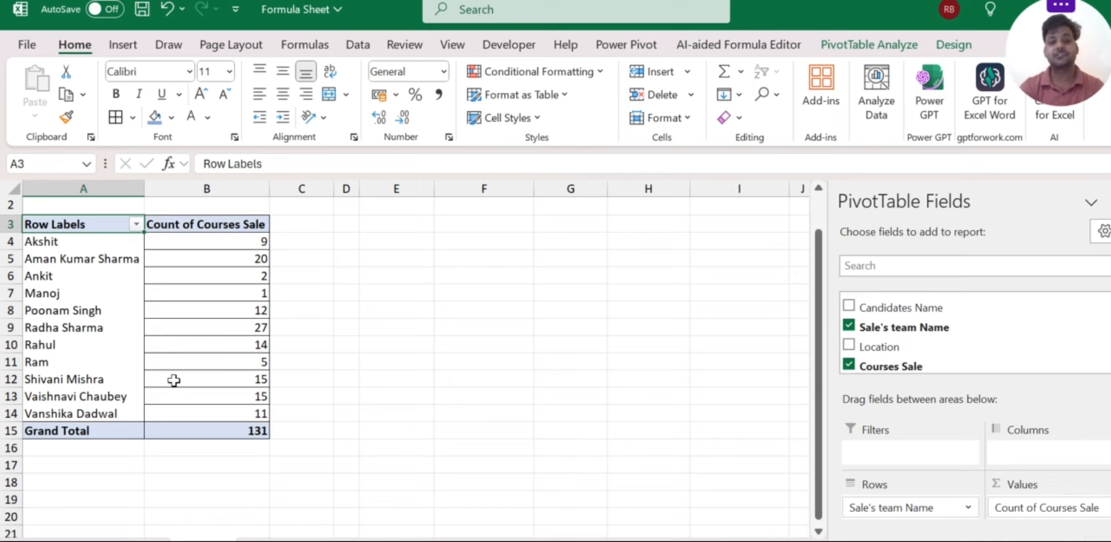
Step: Examine the courses sold per sales team member, comparing the team members in rows 5 and 9
left_click_drag(69, 225, 229, 434)
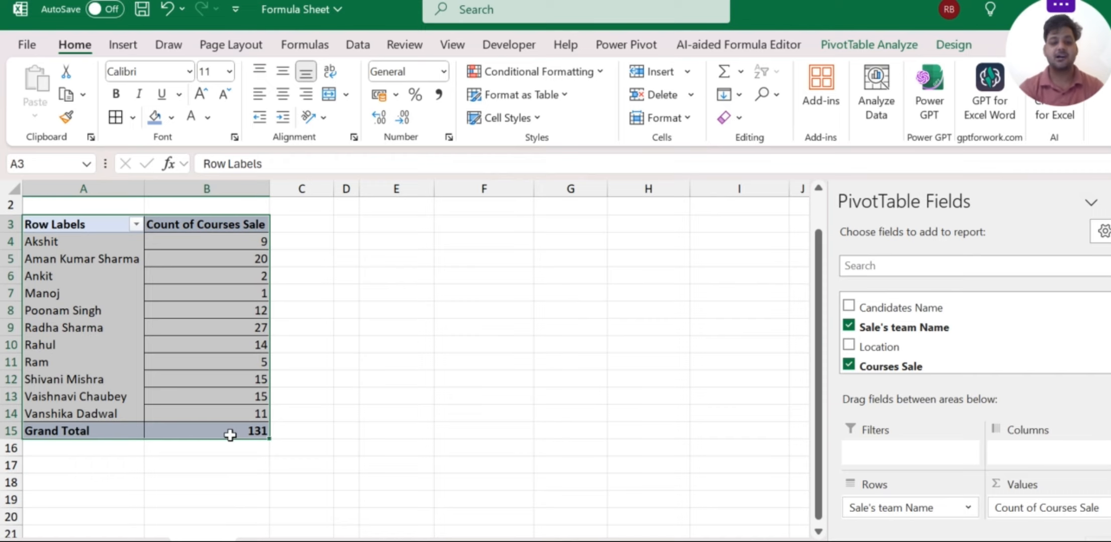
left_click(397, 407)
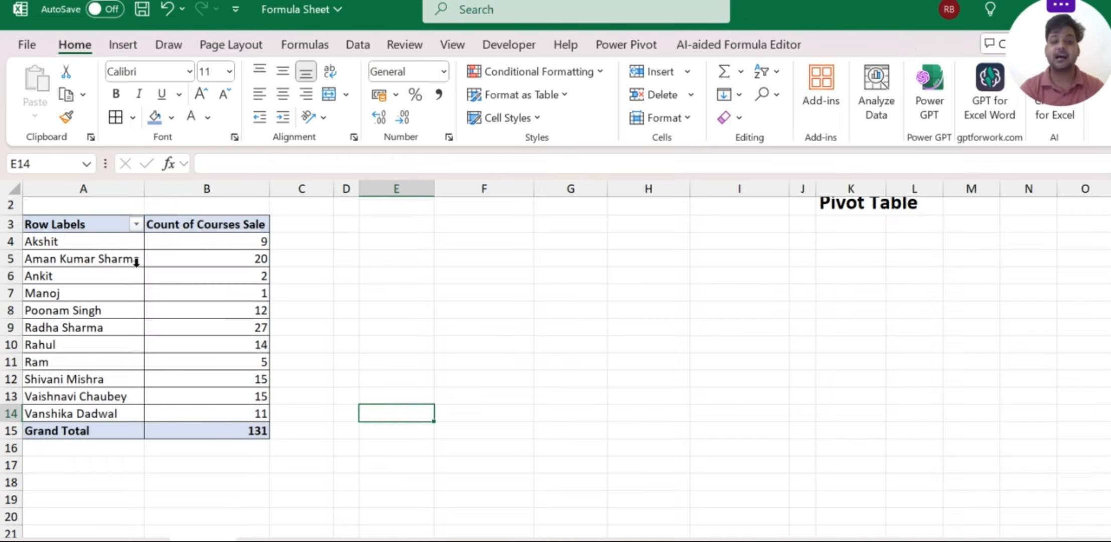
left_click_drag(137, 268, 222, 258)
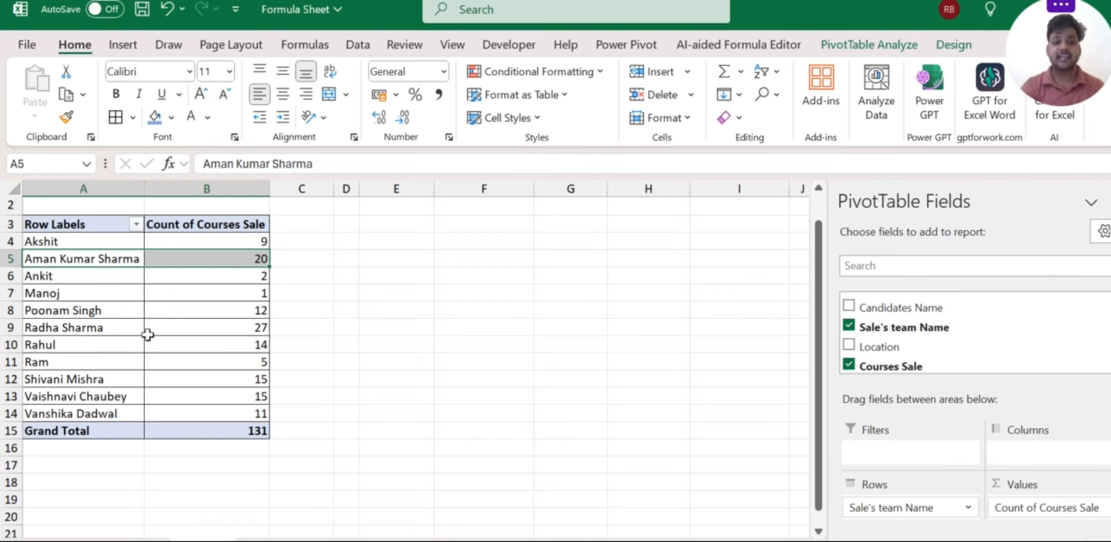
left_click_drag(89, 329, 194, 330)
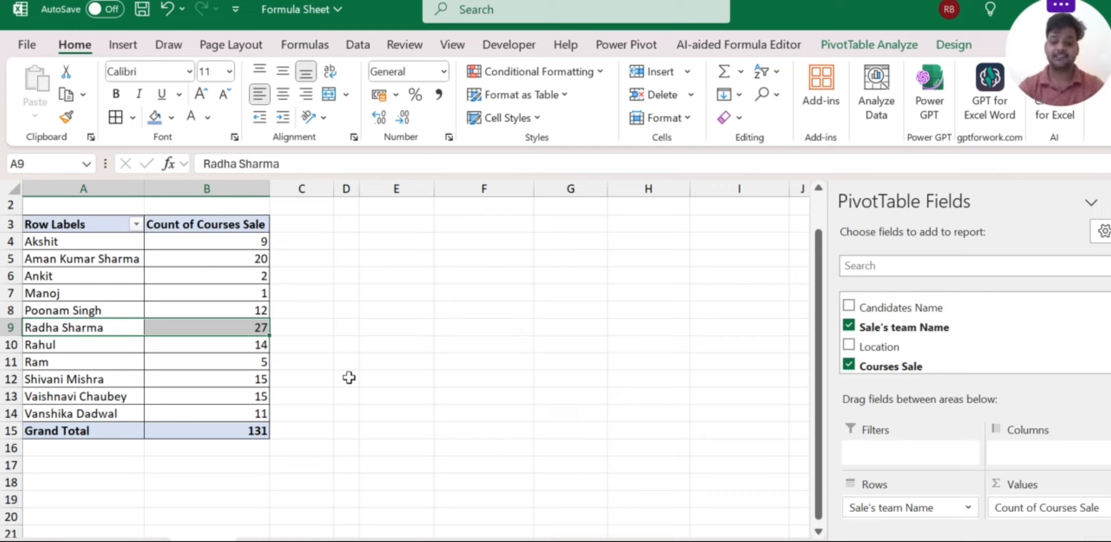
key("Up")
key("Up")
key("Up")
key("Up")
key("shift+space")
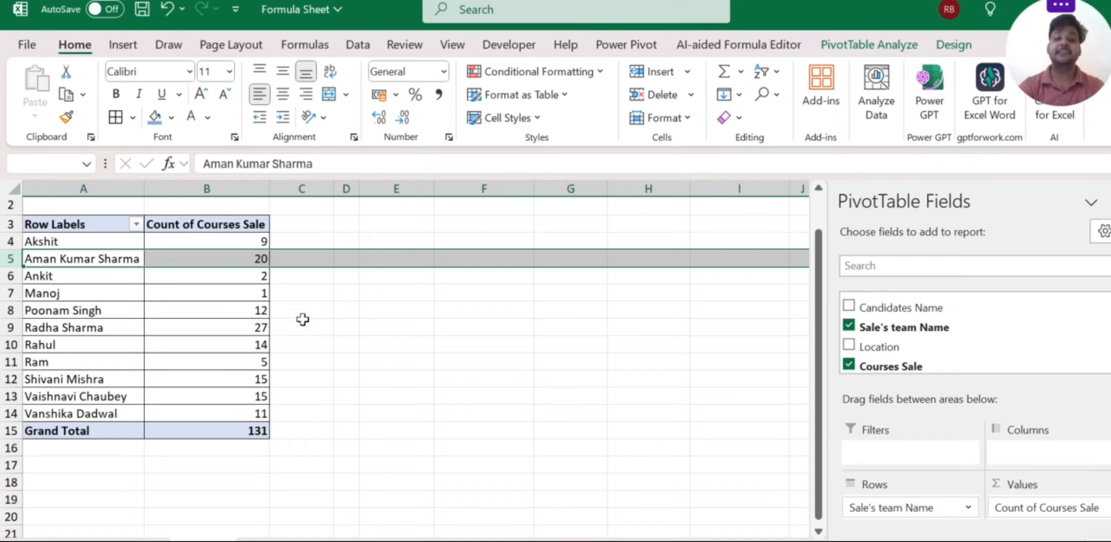
left_click(340, 315)
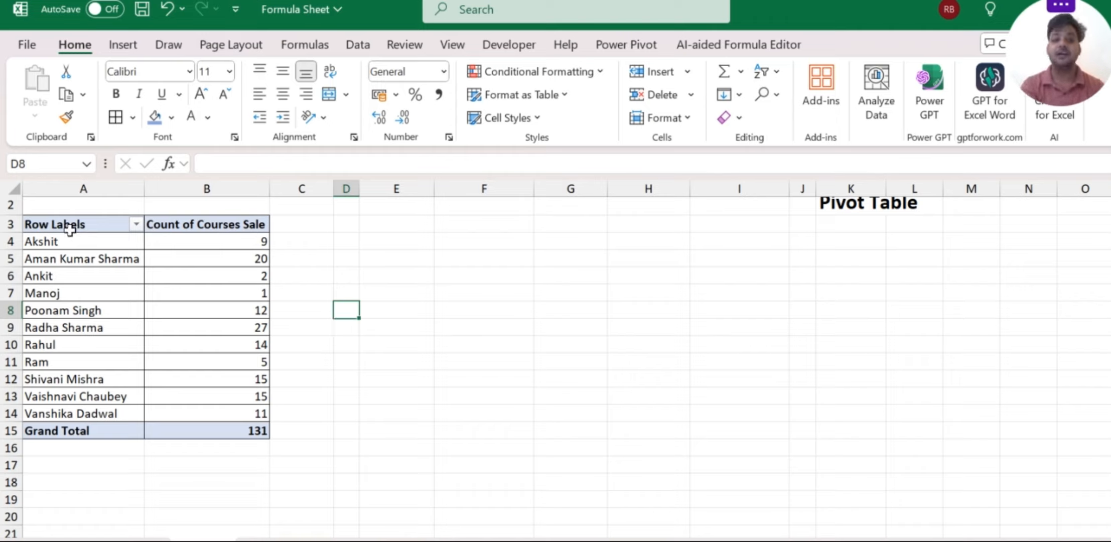
Step: Remove Count of Courses Sale from the PivotTable values and place Location in the columns
left_click(120, 331)
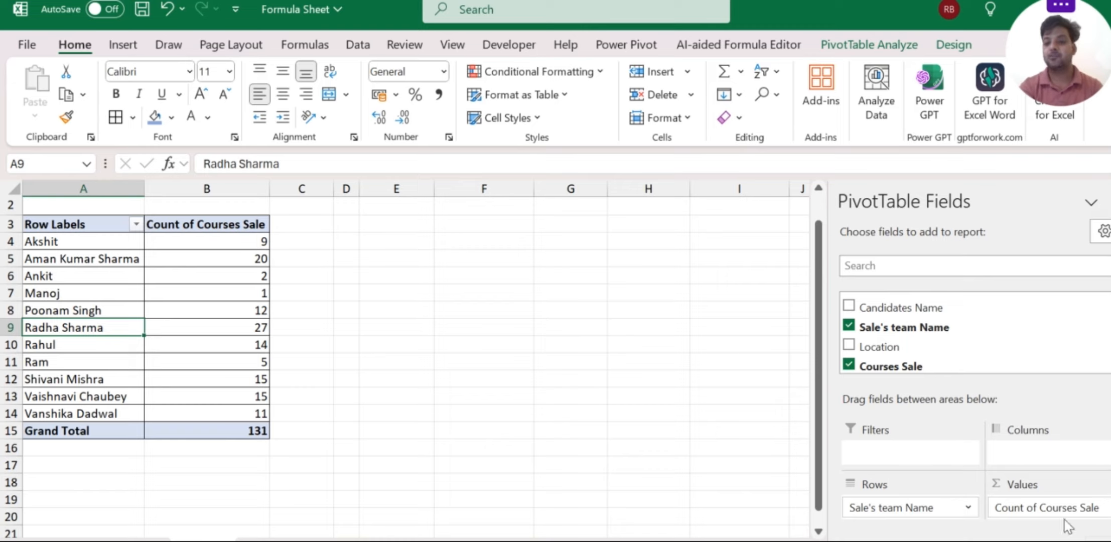
left_click(1011, 507)
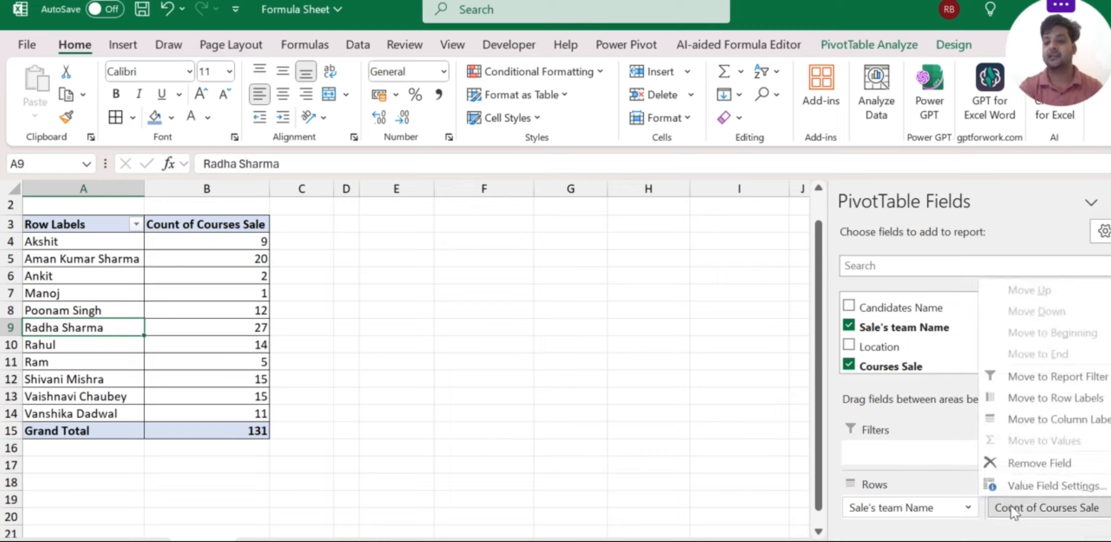
left_click(1012, 463)
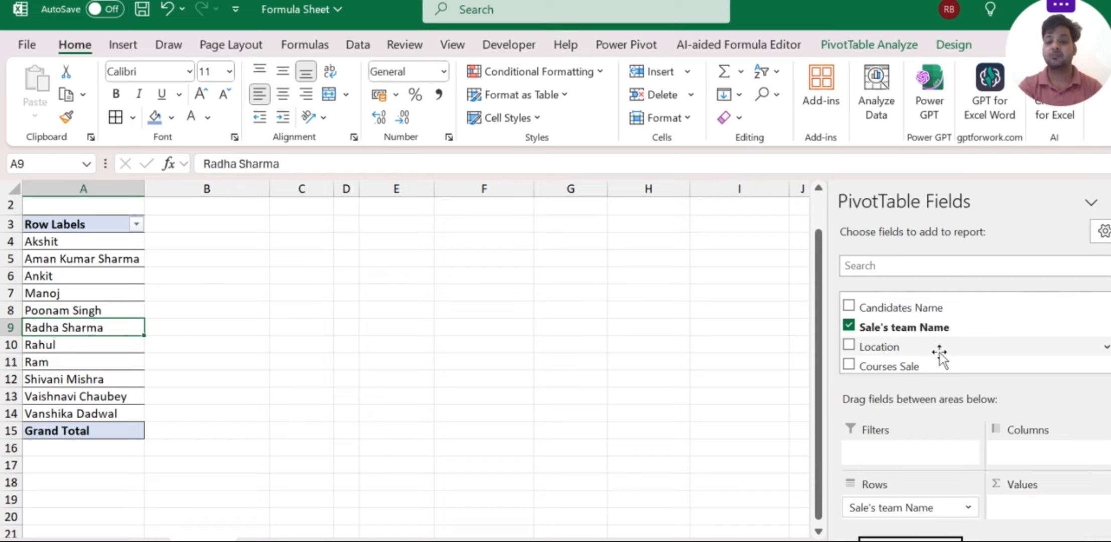
scroll(940, 354, "down", 1)
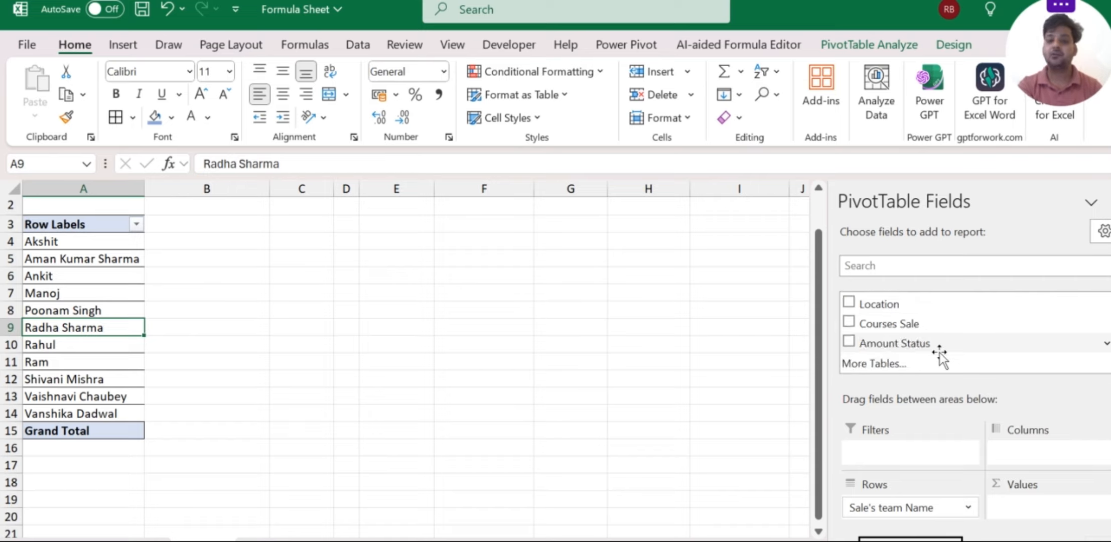
scroll(940, 354, "up", 1)
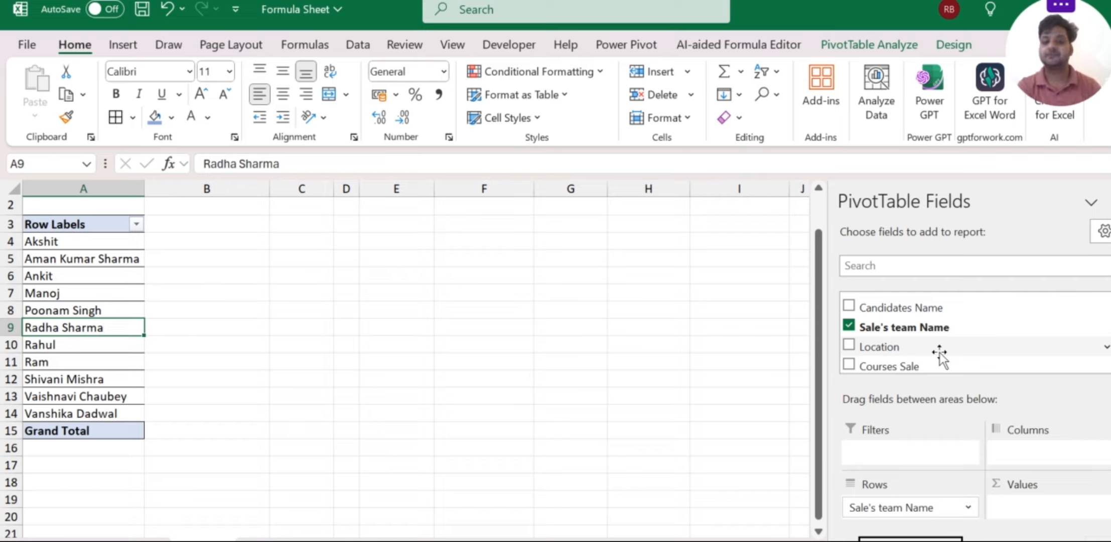
left_click_drag(876, 346, 1036, 516)
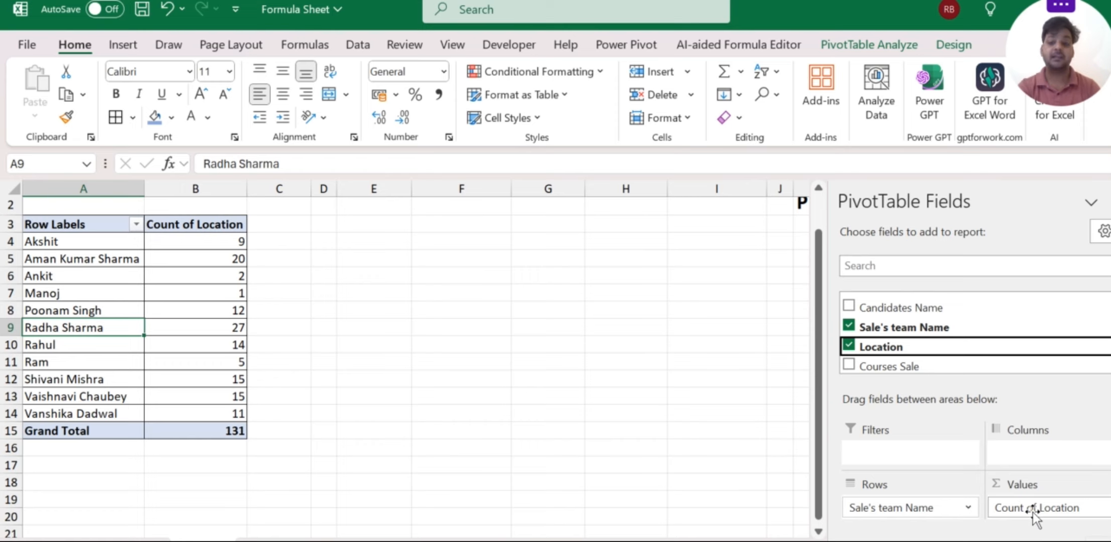
left_click_drag(1033, 507, 1028, 453)
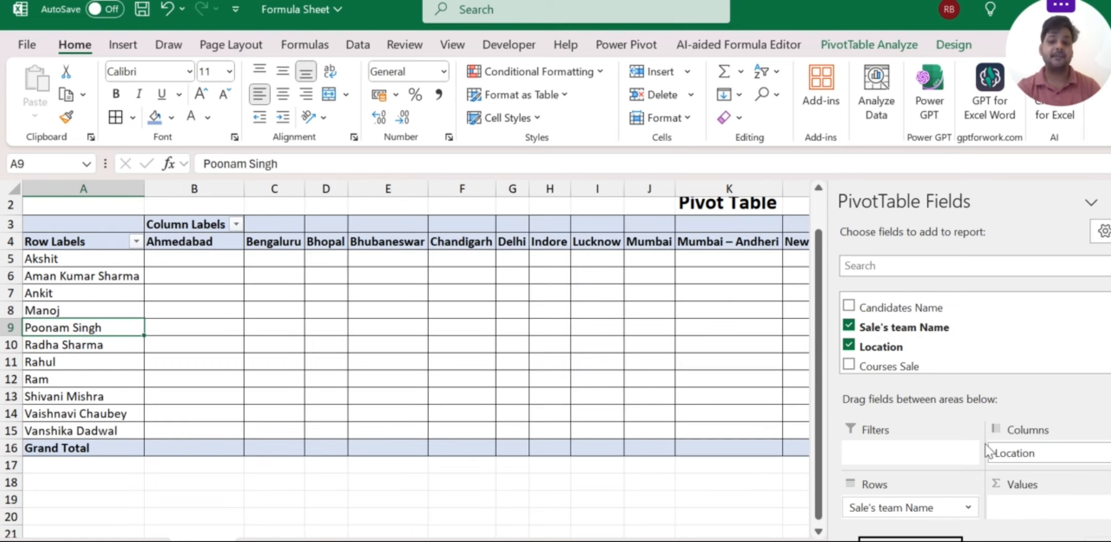
Step: Add Courses Sale to the values to count courses per sales team member and location, and look across all location columns
scroll(517, 370, "right", 5)
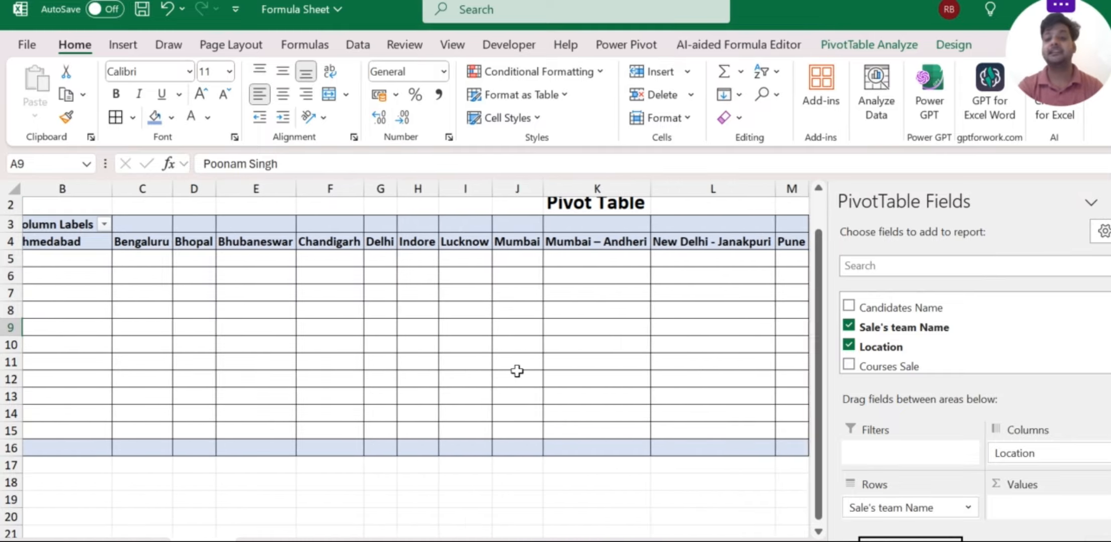
scroll(516, 370, "left", 2)
scroll(517, 370, "right", 2)
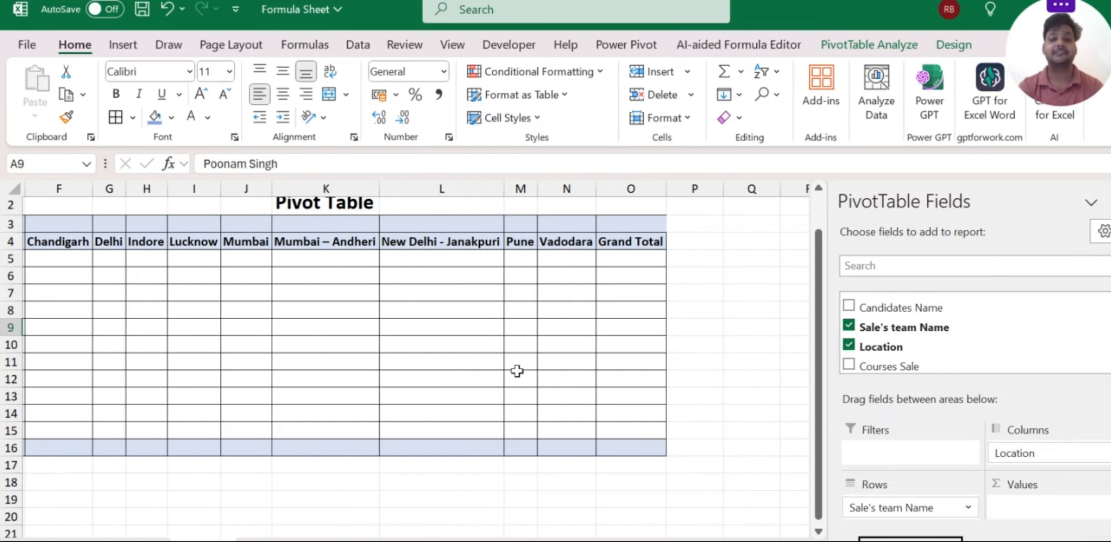
scroll(517, 370, "left", 5)
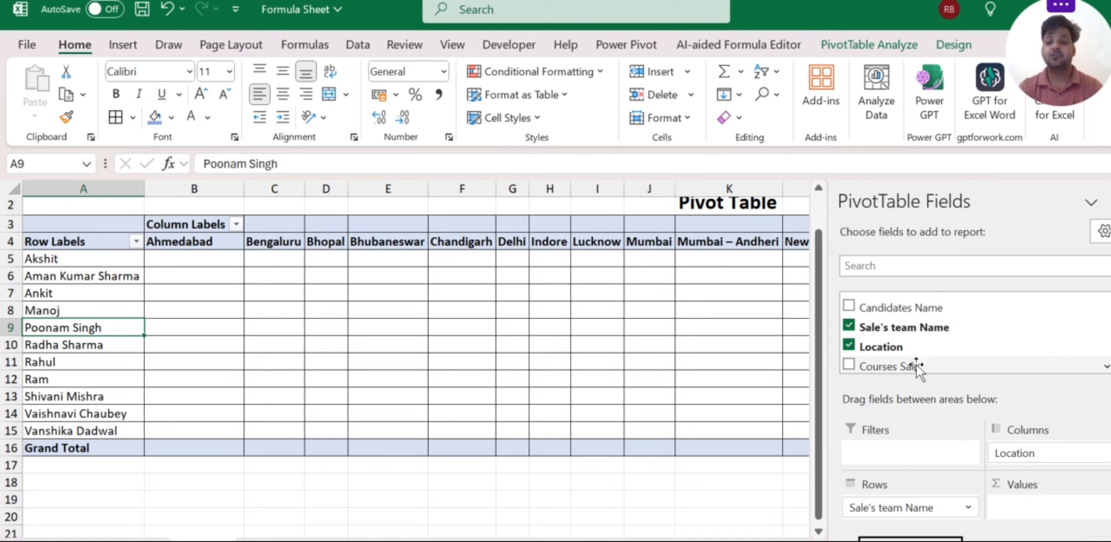
left_click_drag(917, 364, 1027, 507)
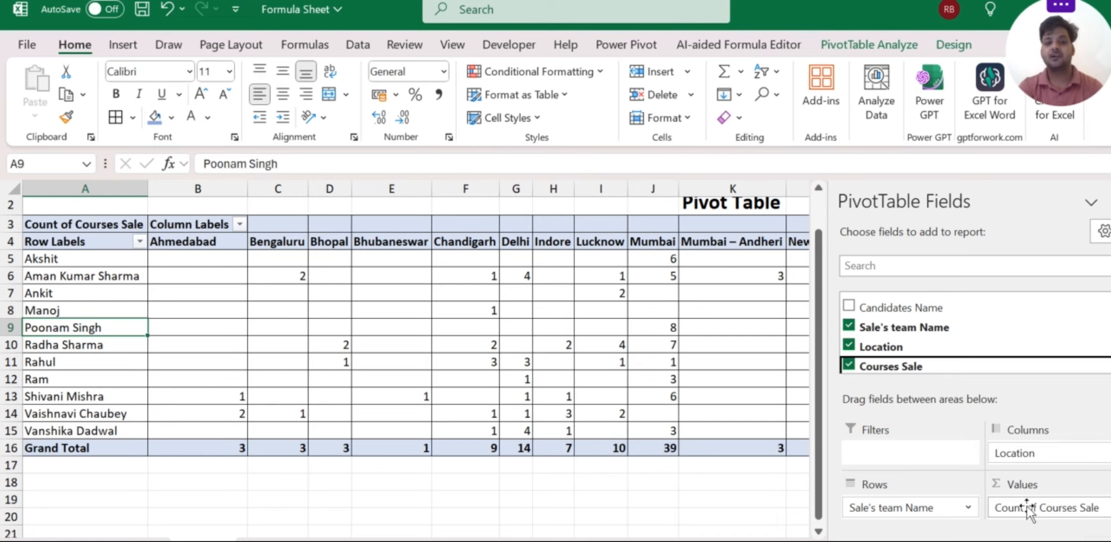
scroll(516, 427, "right", 3)
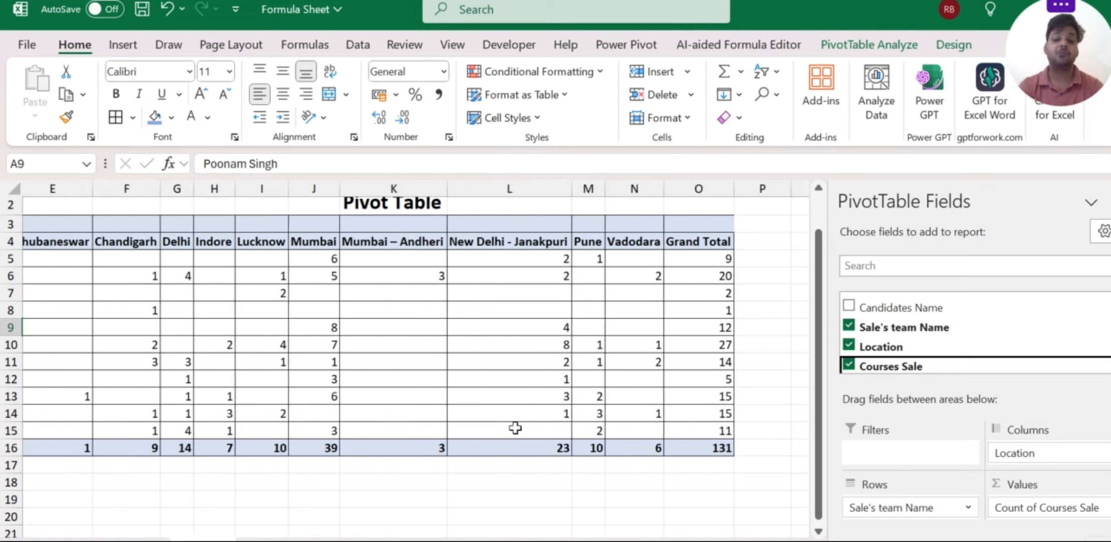
scroll(515, 428, "left", 4)
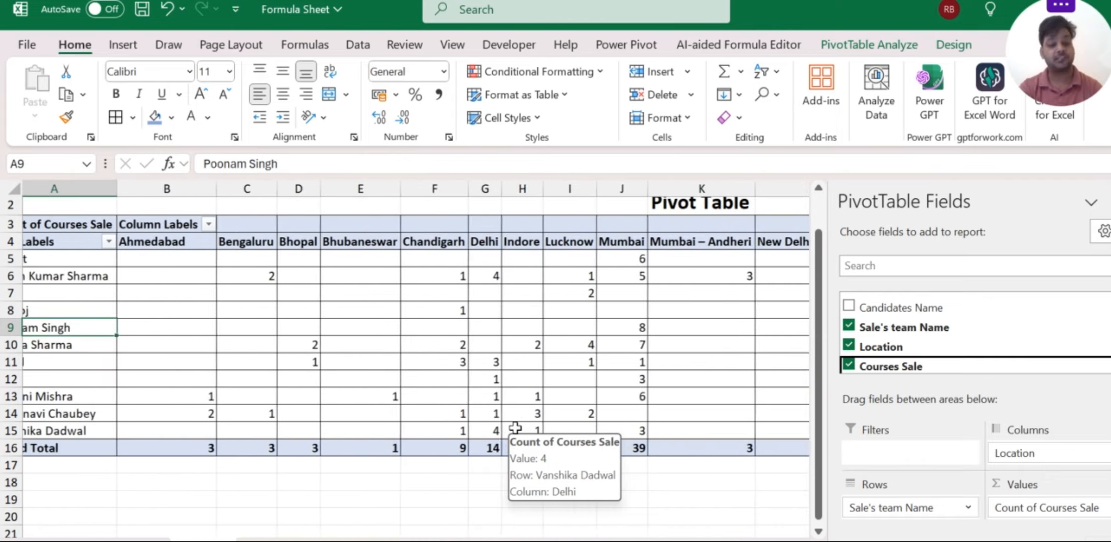
Step: Remove Sale's team Name from the PivotTable and move Location from the columns to the rows
scroll(516, 428, "left", 1)
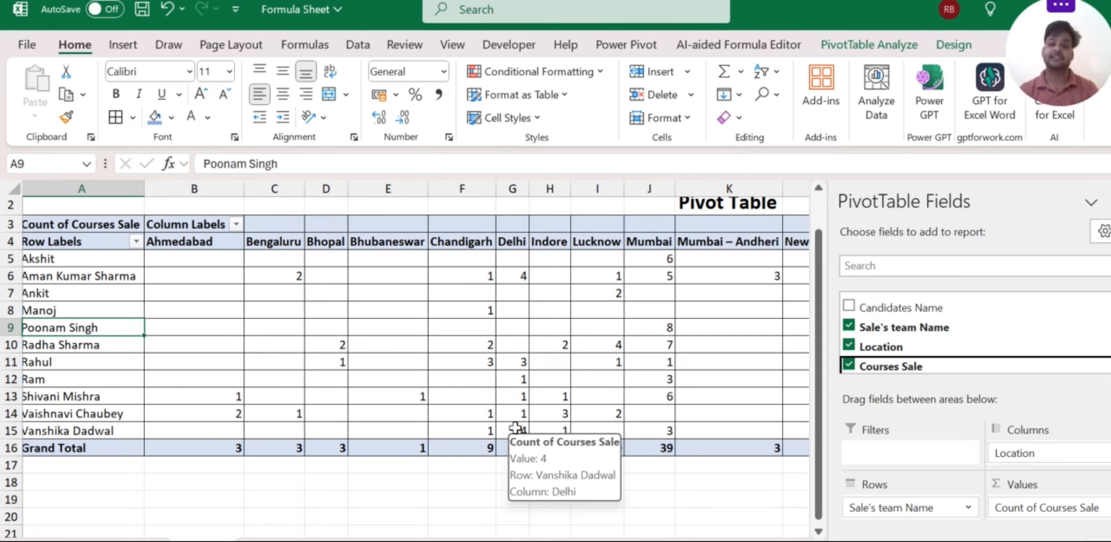
left_click(908, 508)
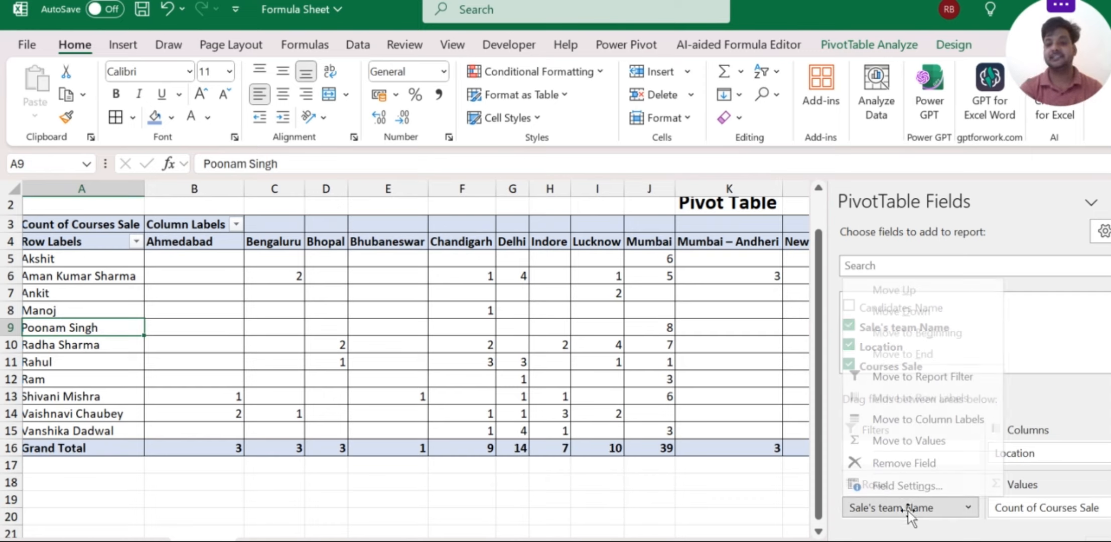
left_click(908, 463)
left_click_drag(1014, 456, 887, 510)
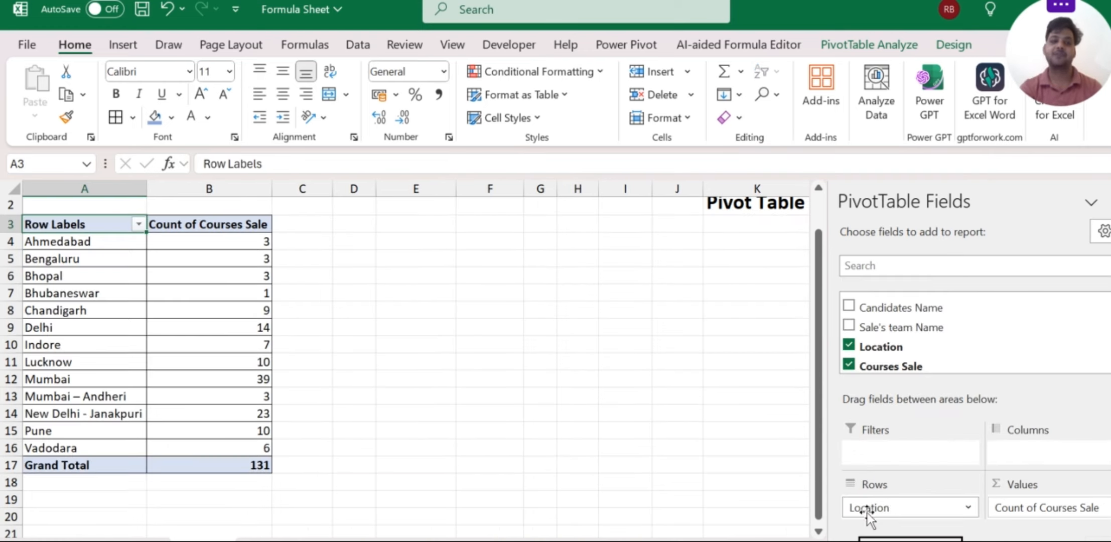
Step: Examine the count of courses sold per location, including the Mumbai and Mumbai – Andheri rows
left_click_drag(68, 242, 180, 440)
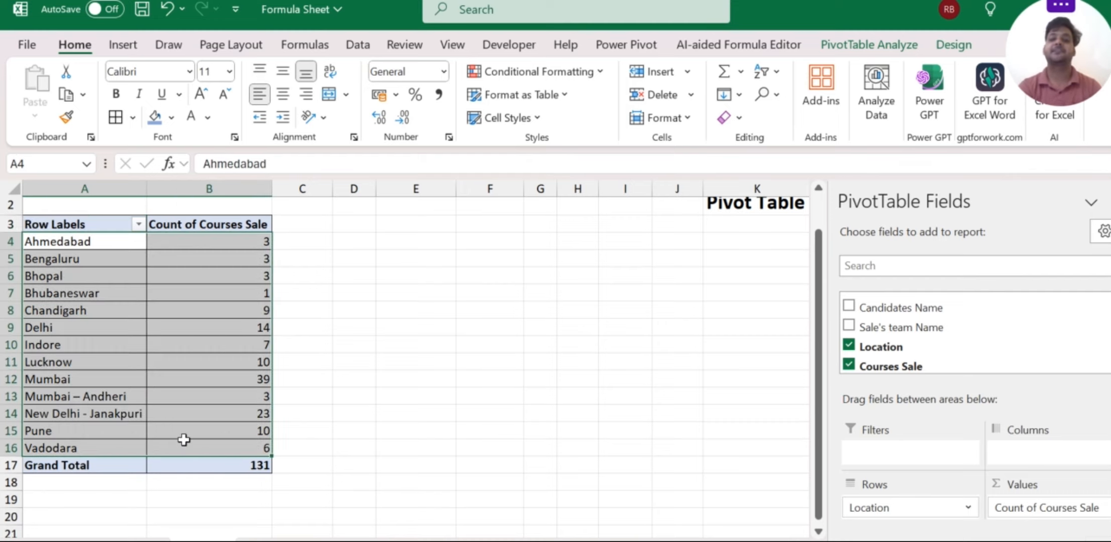
left_click(342, 397)
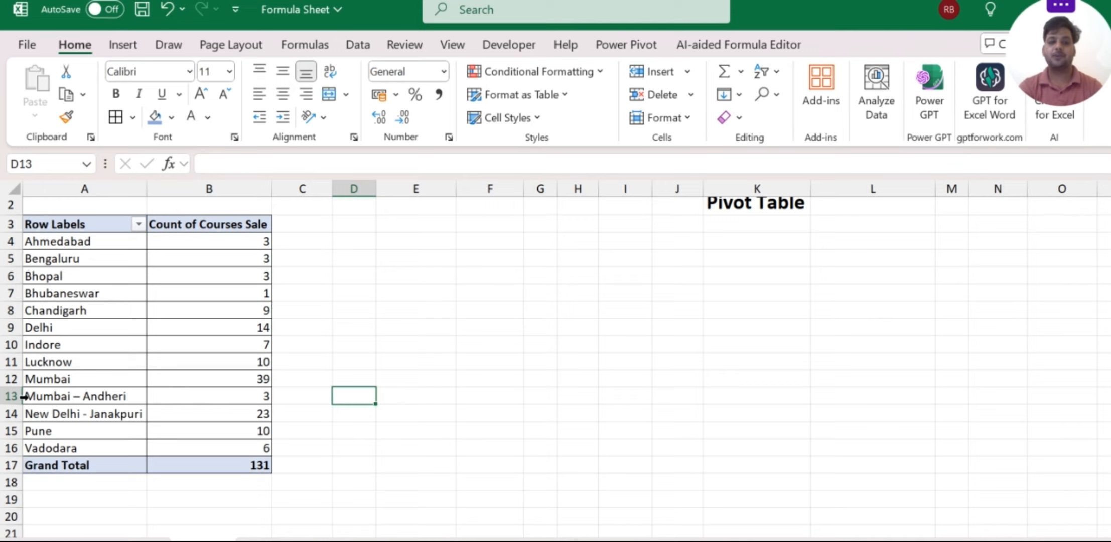
left_click(230, 377)
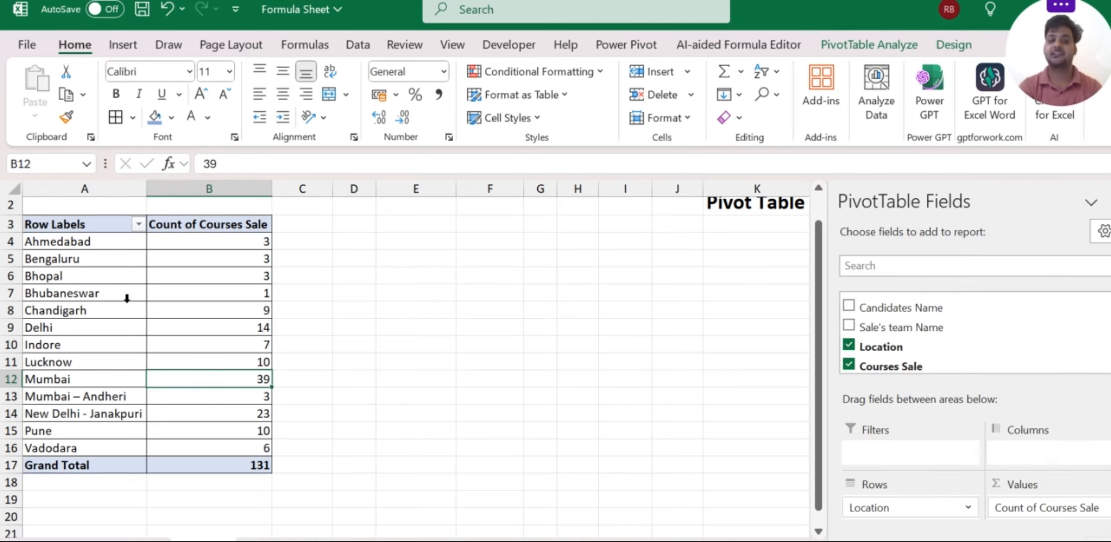
left_click_drag(84, 228, 214, 476)
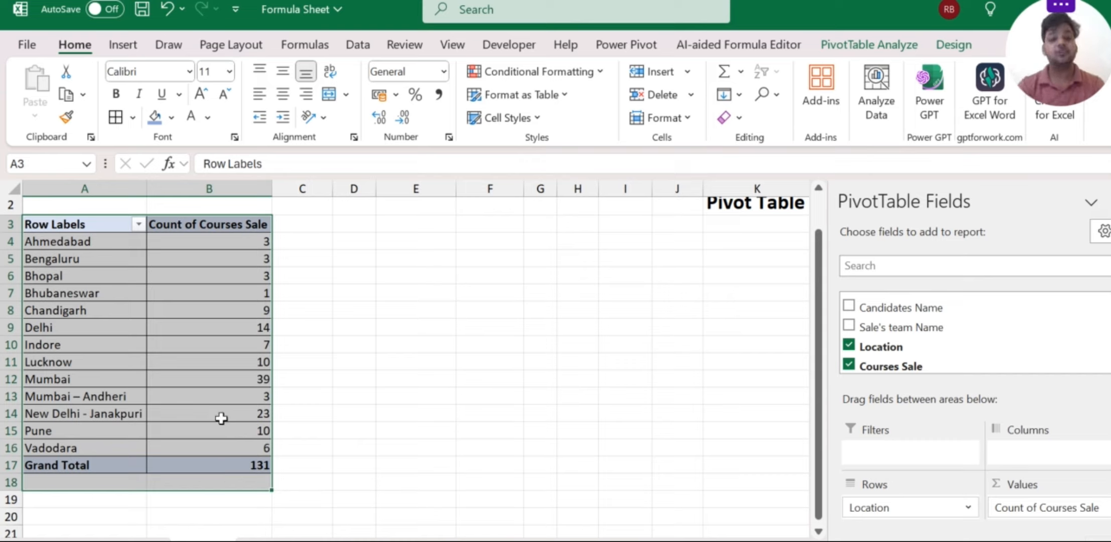
left_click(215, 392)
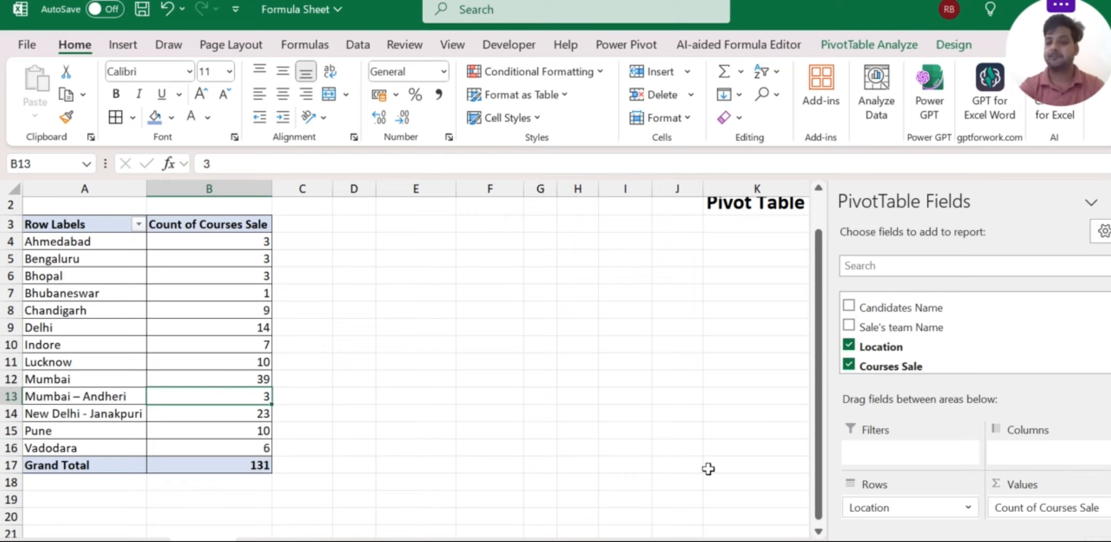
Step: Clear the PivotTable layout by removing Location from the rows and Count of Courses Sale from the values
left_click(914, 509)
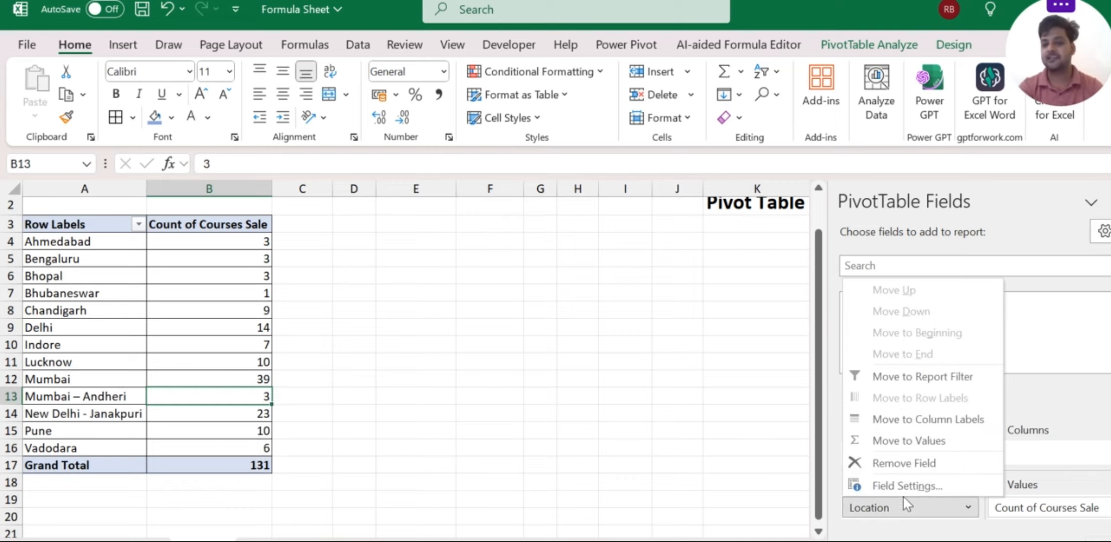
left_click(904, 463)
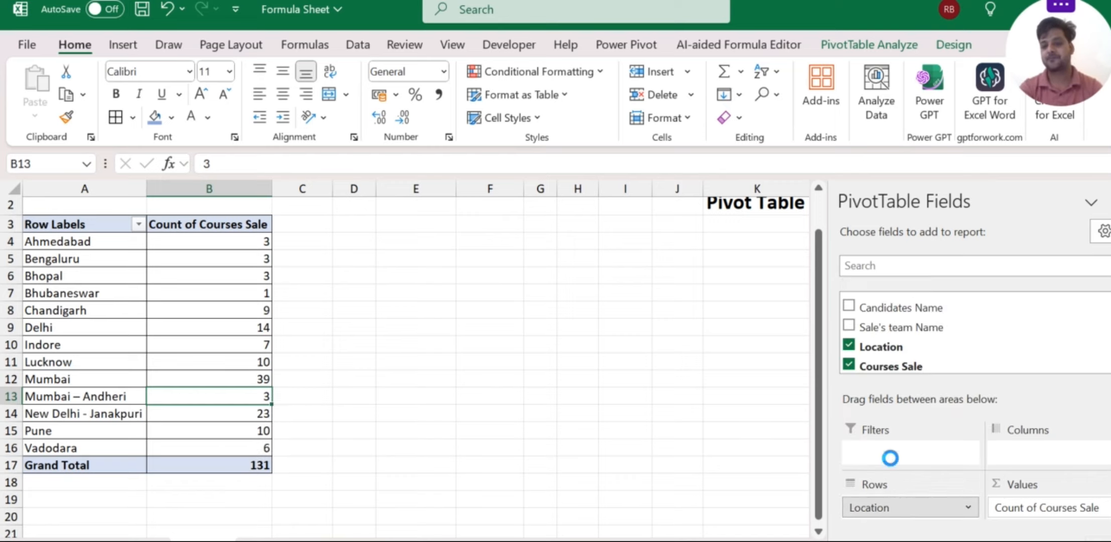
left_click(1021, 506)
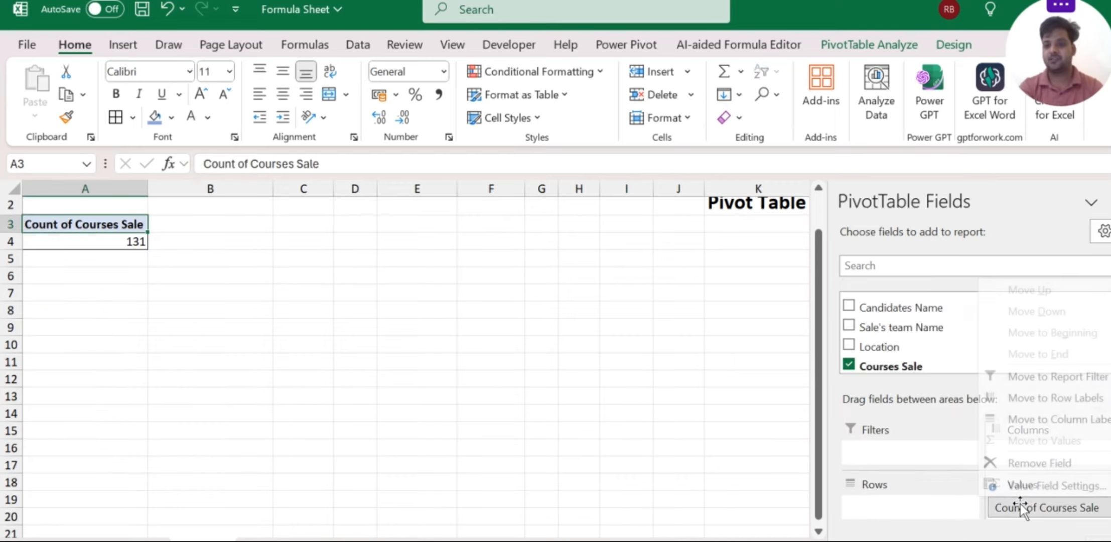
left_click(1011, 469)
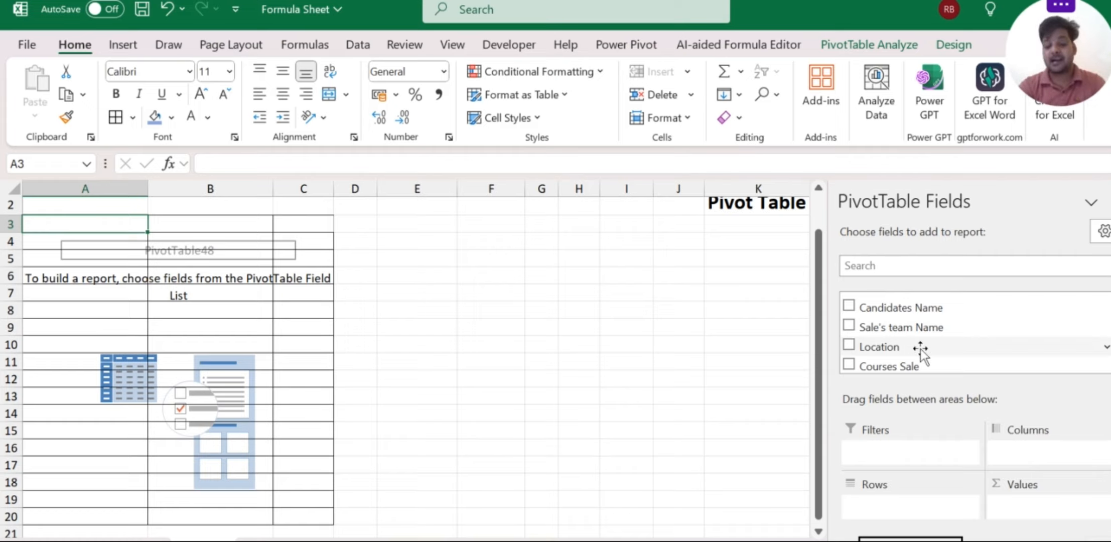
Step: Lay out the PivotTable with Courses Sale as rows and the count of Amount Status as values
scroll(922, 351, "down", 1)
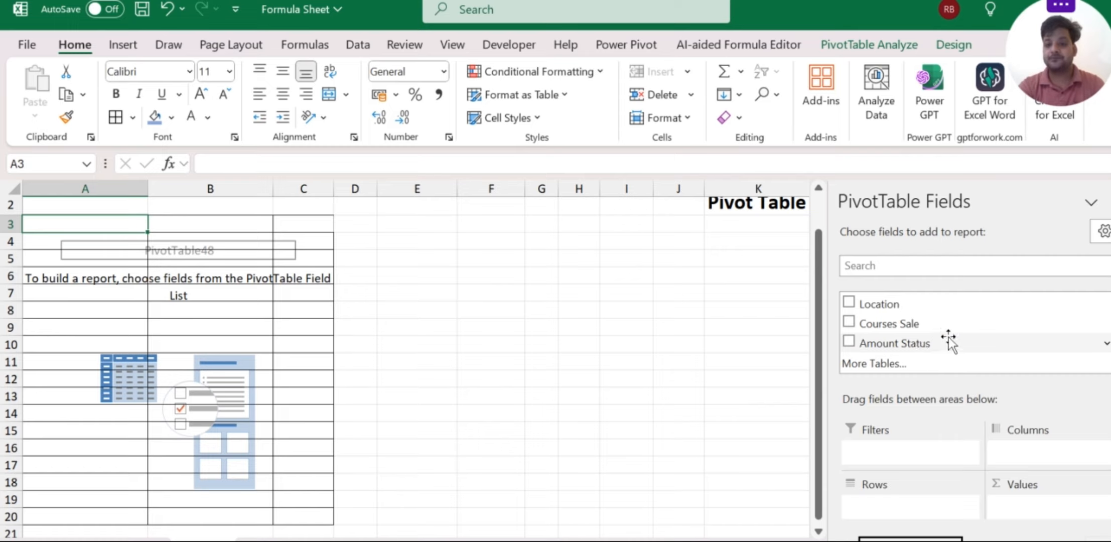
left_click_drag(906, 323, 875, 506)
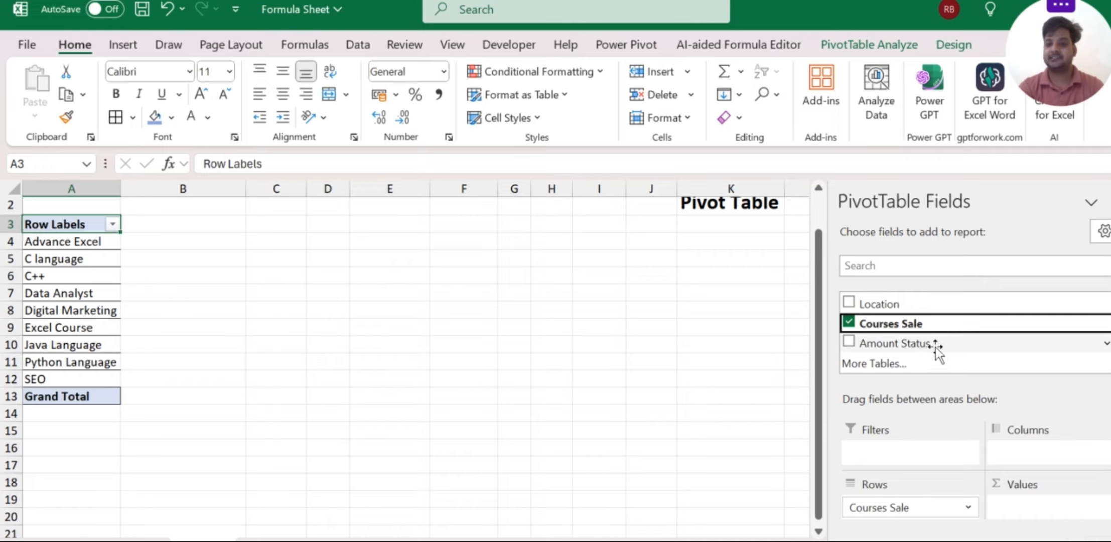
left_click_drag(935, 344, 1050, 454)
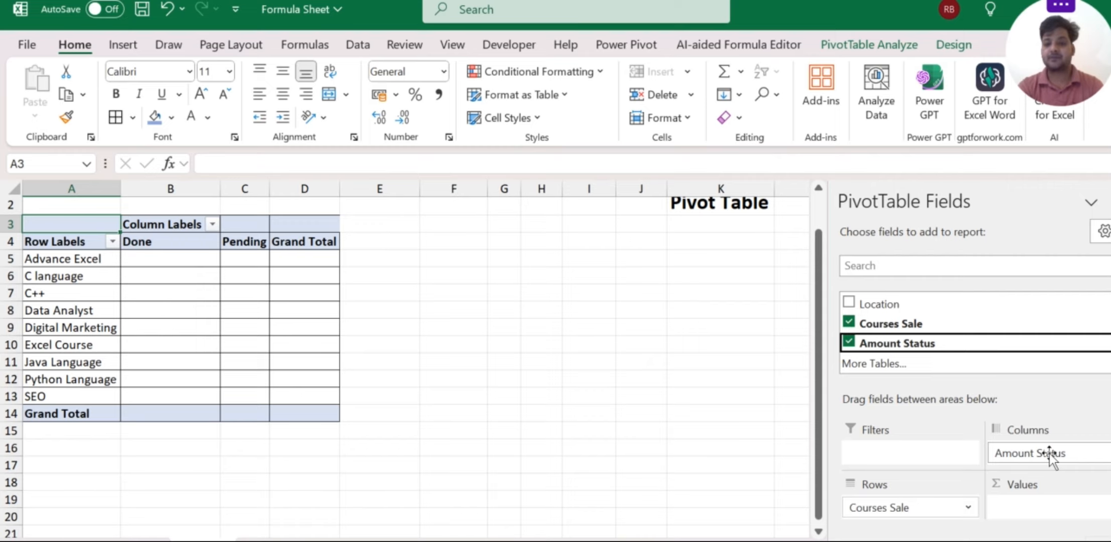
left_click_drag(1050, 454, 1046, 512)
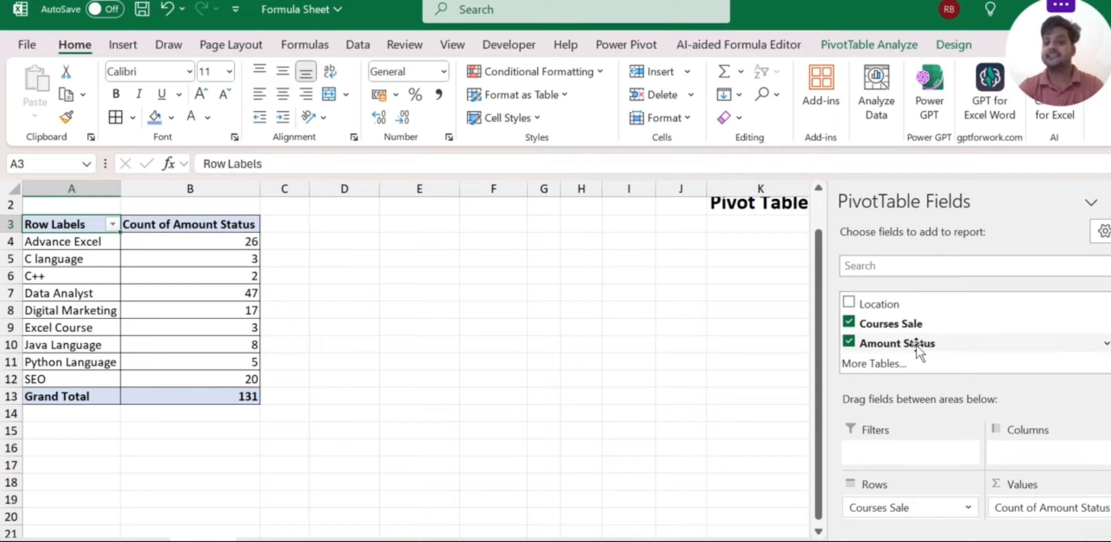
Step: Add Amount Status as a report filter, restrict it to Done with multiple selection enabled, and review the course counts
left_click_drag(918, 345, 892, 458)
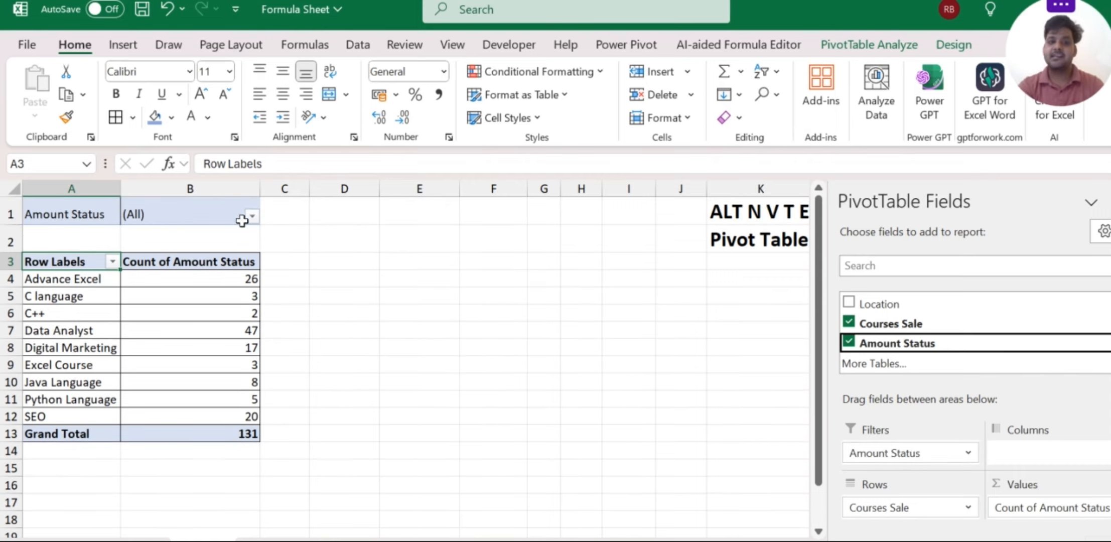
left_click(252, 217)
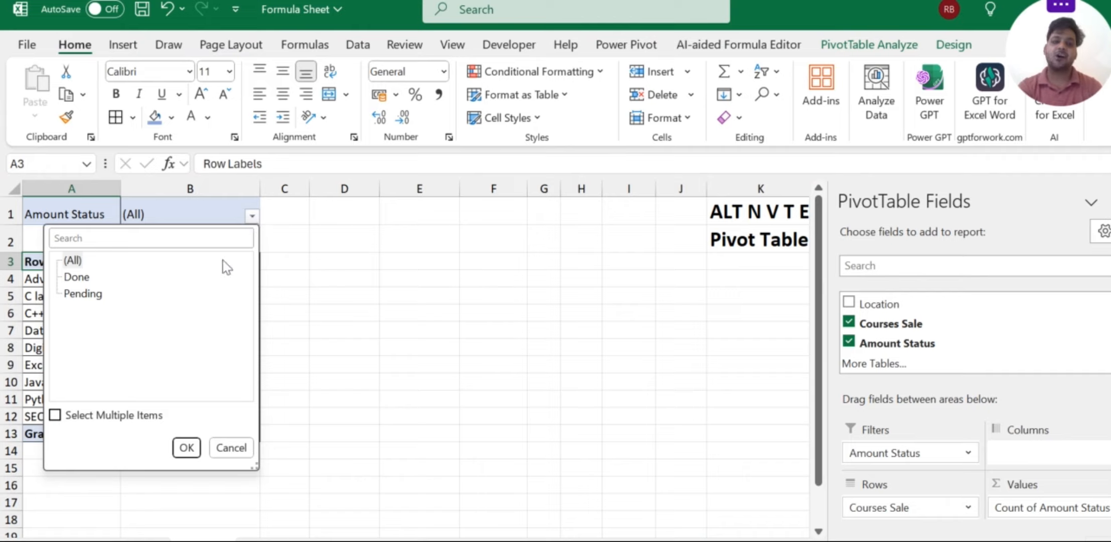
left_click(53, 421)
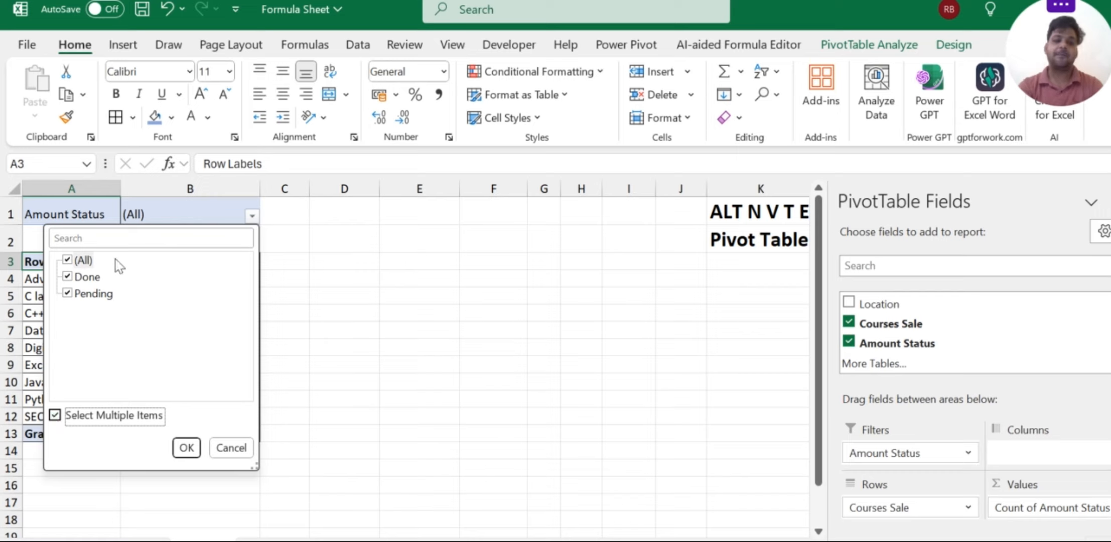
left_click(67, 295)
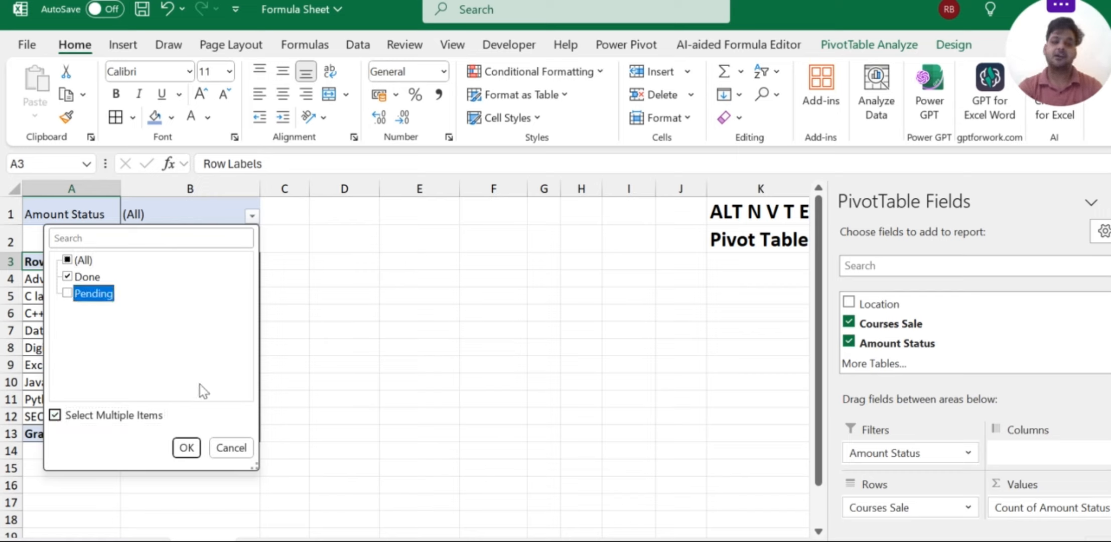
left_click(186, 448)
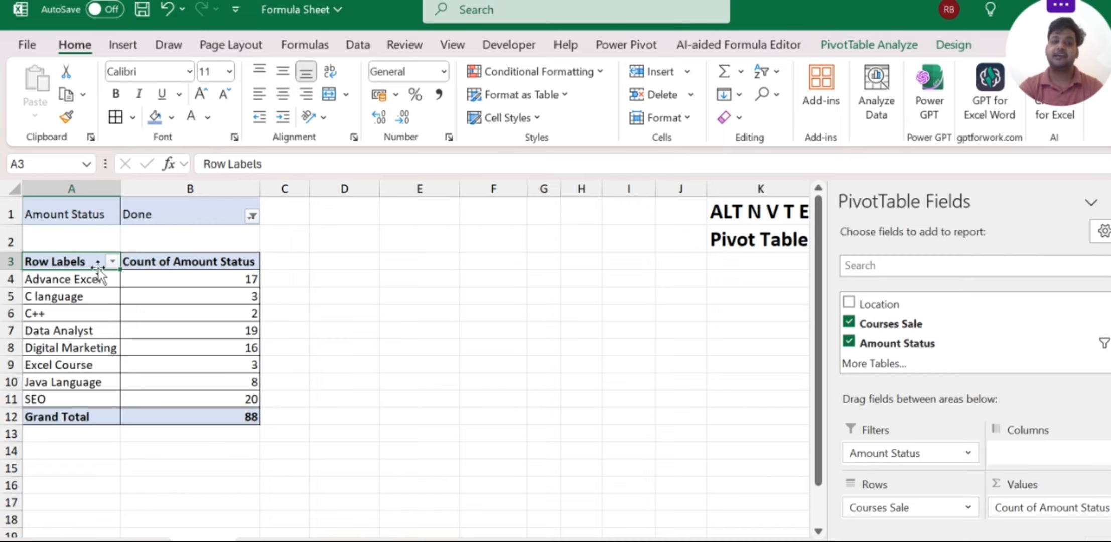
left_click_drag(61, 261, 230, 412)
left_click(203, 320)
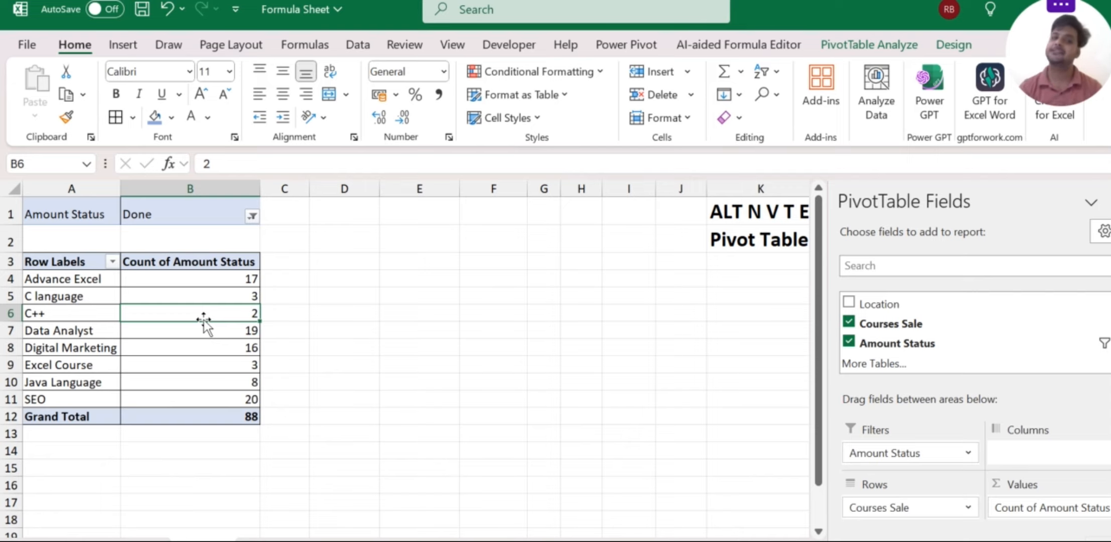
Step: Change the Amount Status report filter to include only Pending
key("Up")
key("Up")
key("Up")
key("Up")
key("Up")
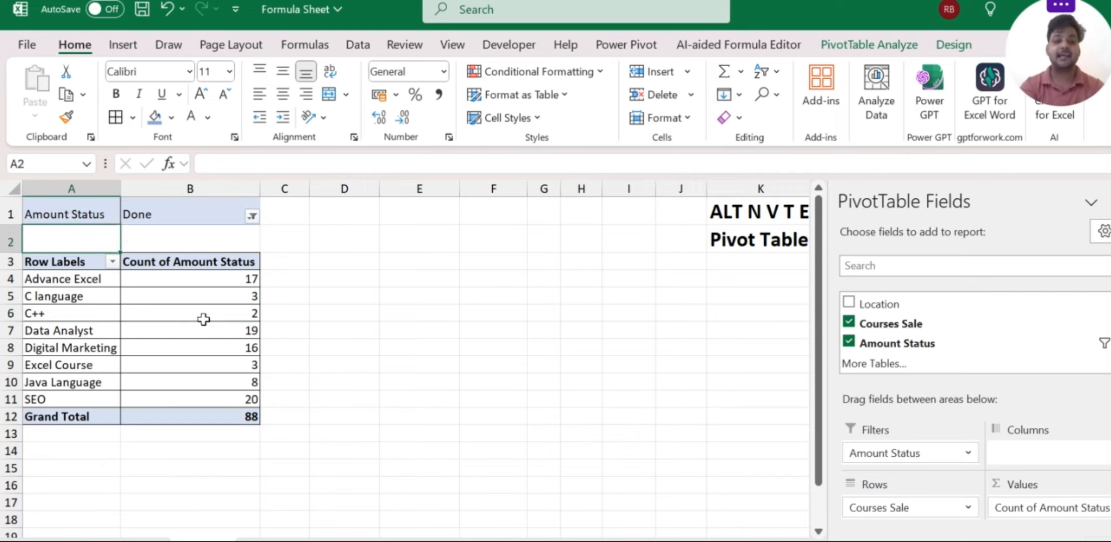
key("alt+Down")
key("Tab")
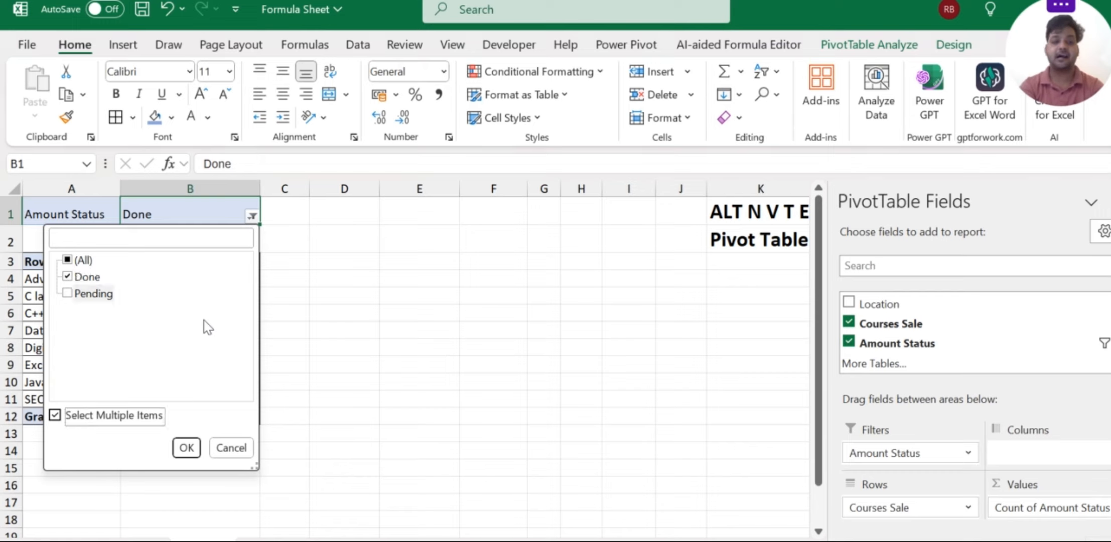
key("space")
key("space")
key("shift+Tab")
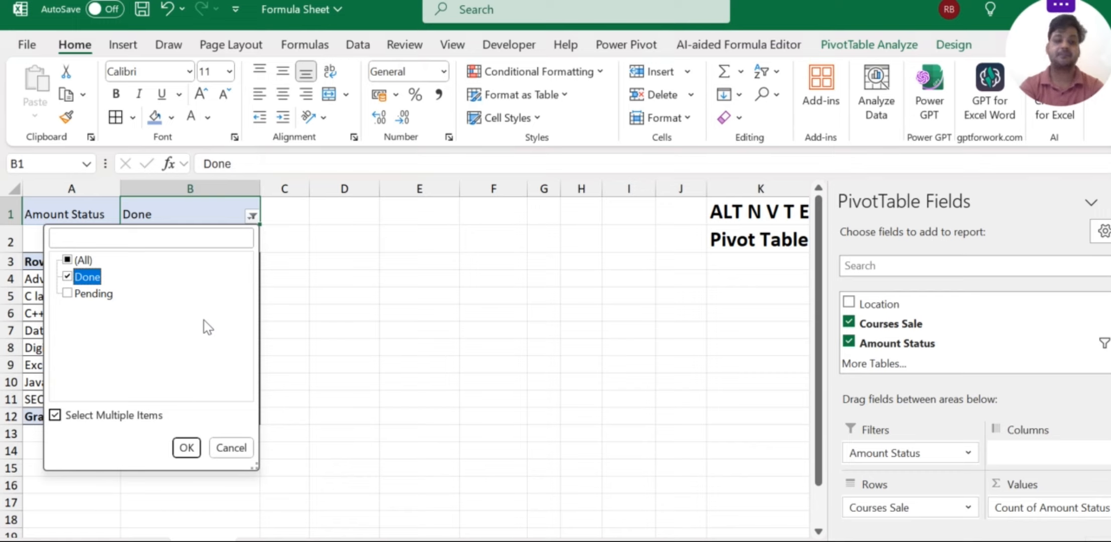
key("Up")
key("Down")
key("space")
key("Down")
key("space")
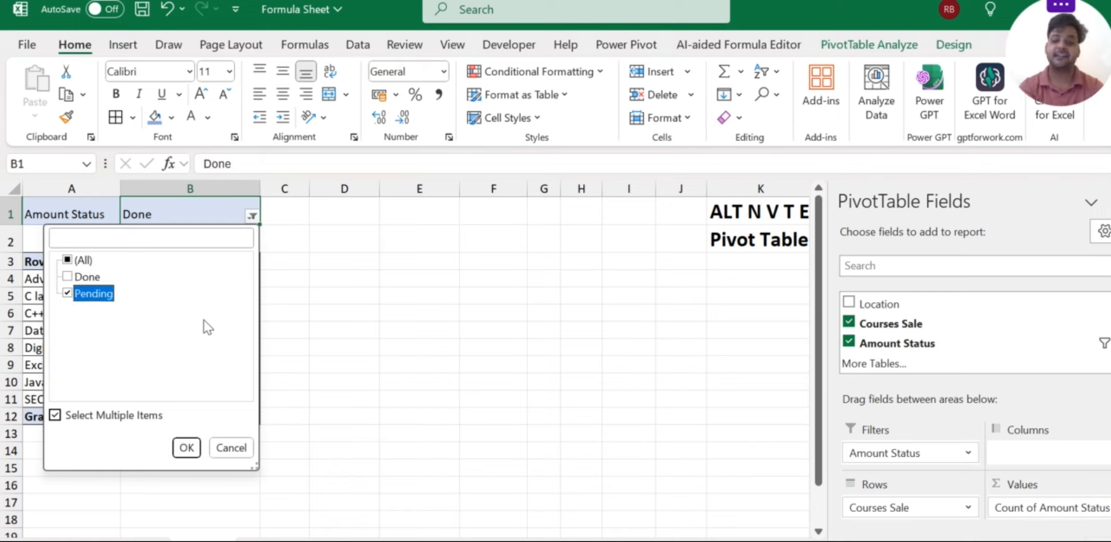
key("Return")
Step: Examine the pending payment counts course by course, along with the grand total
key("Down")
key("Down")
key("Down")
key("Down")
key("Down")
key("Down")
key("Down")
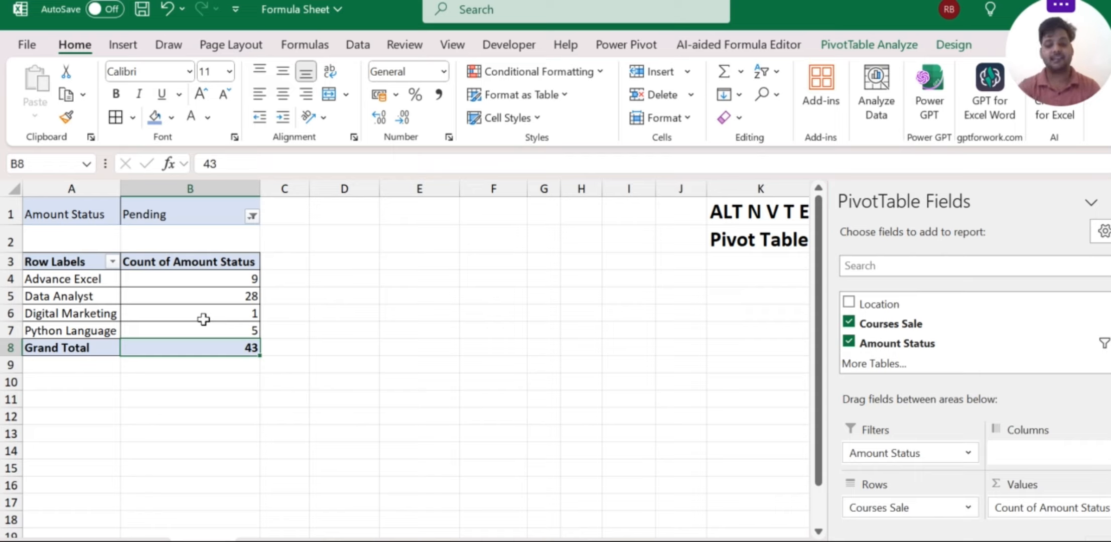
key("Up")
key("Up")
key("Up")
key("Left")
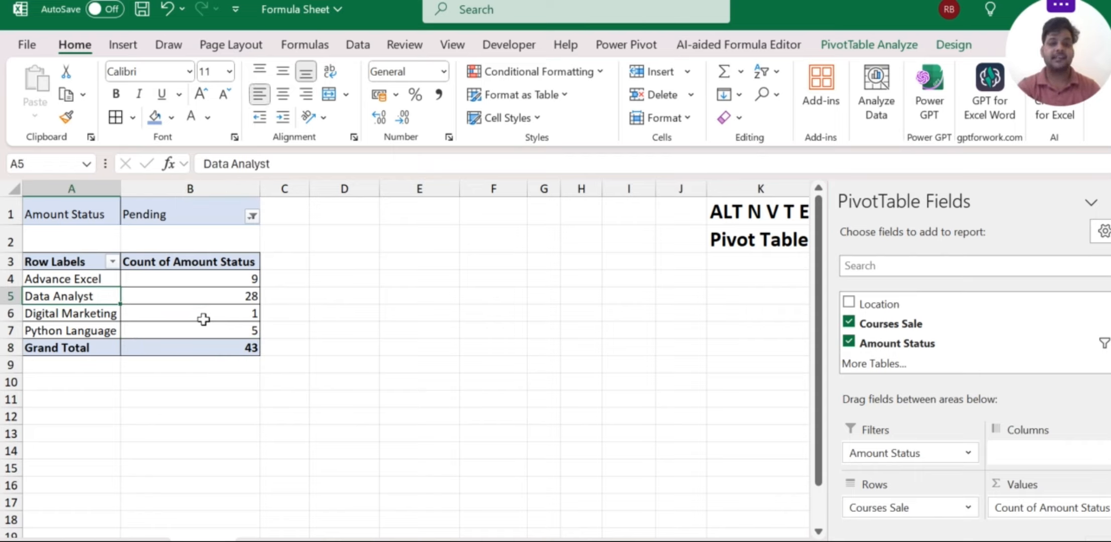
key("Right")
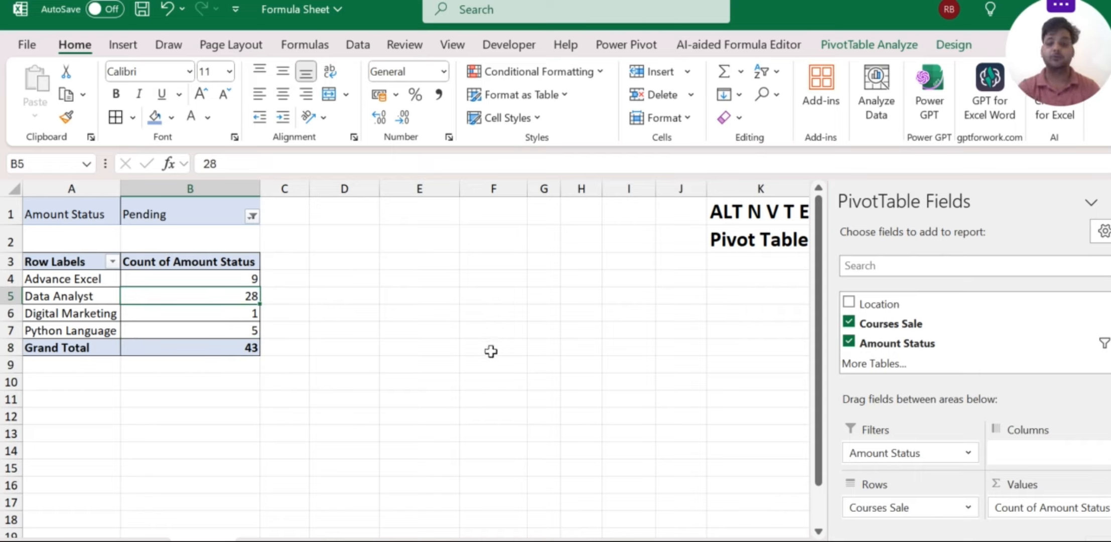
key("Down")
key("Down")
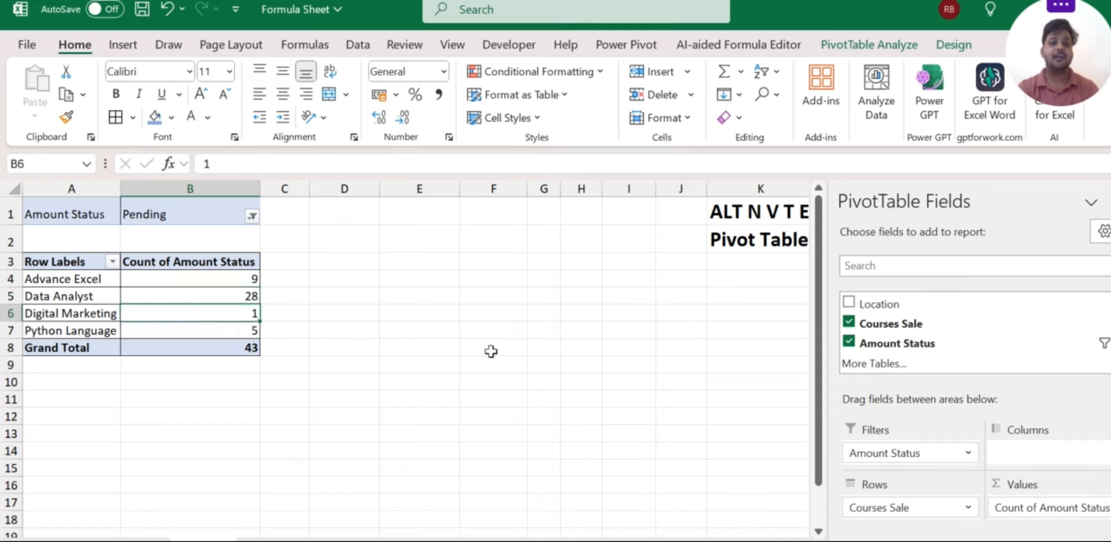
key("Left")
key("Right")
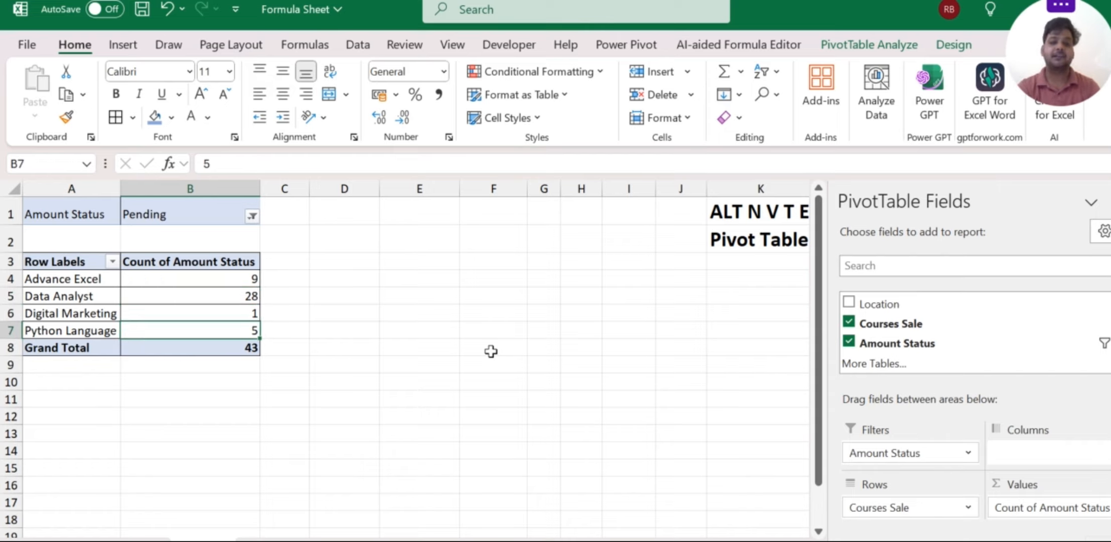
key("Up")
key("Up")
key("Up")
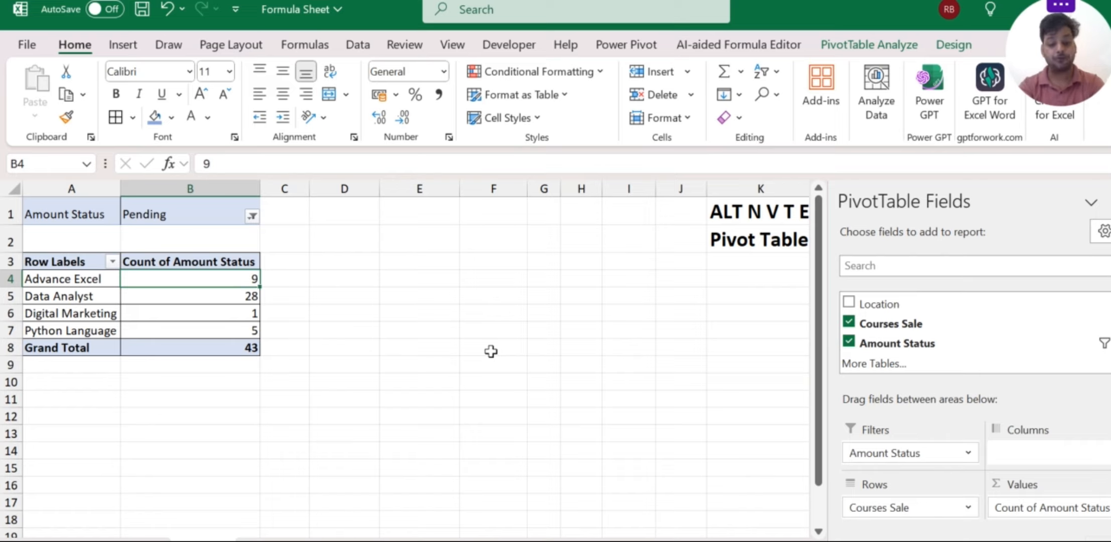
key("Up")
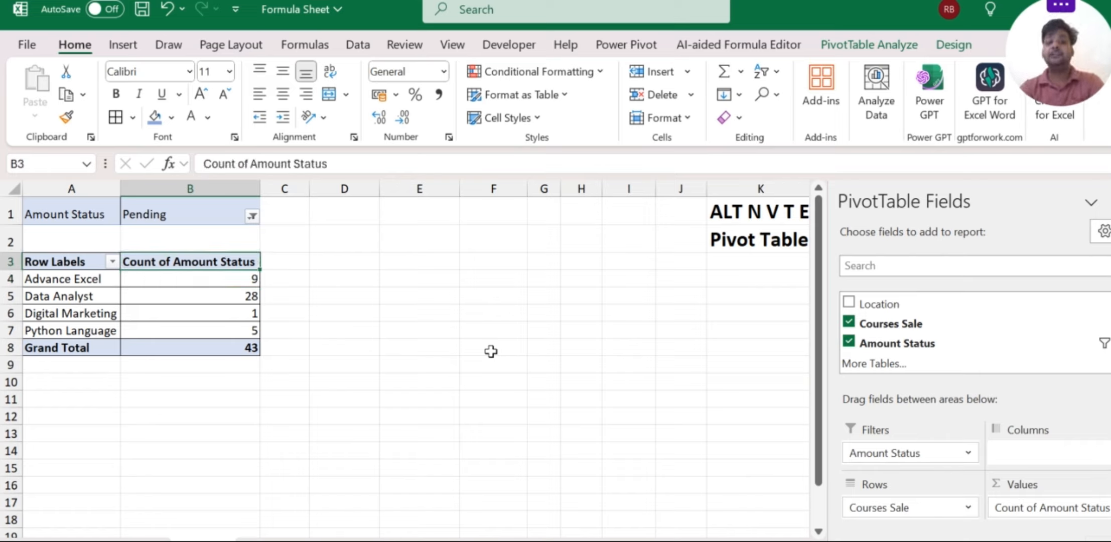